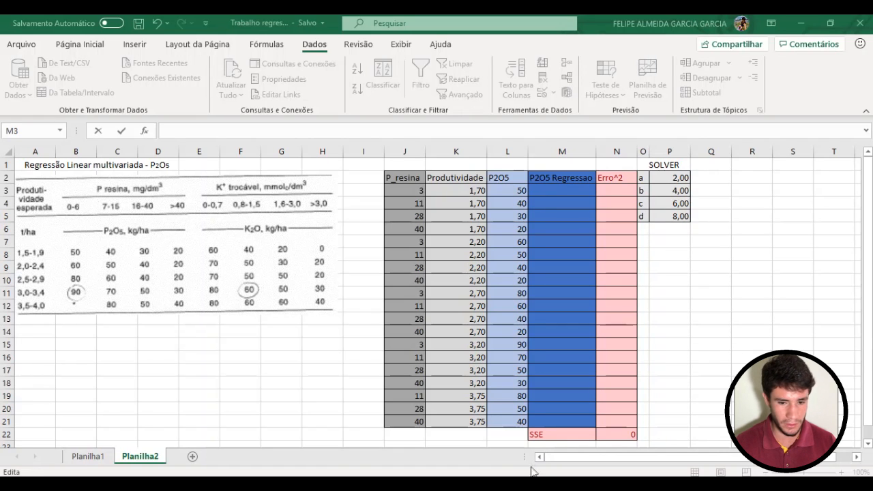
- Copy the regression formula =J3*$P$2+K3*$P$3+$P$4*J3*K3+$P$5 from Notepad into M3 and fill it down to M21
mouse_move(518, 484)
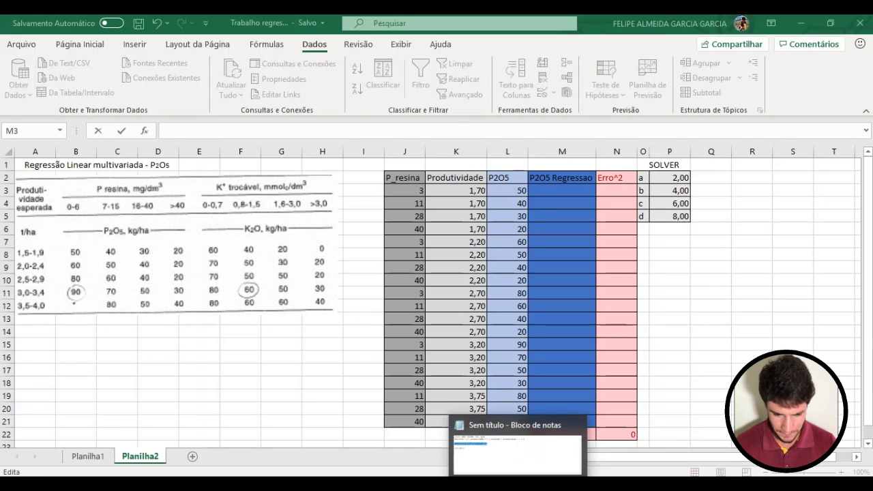
click(517, 484)
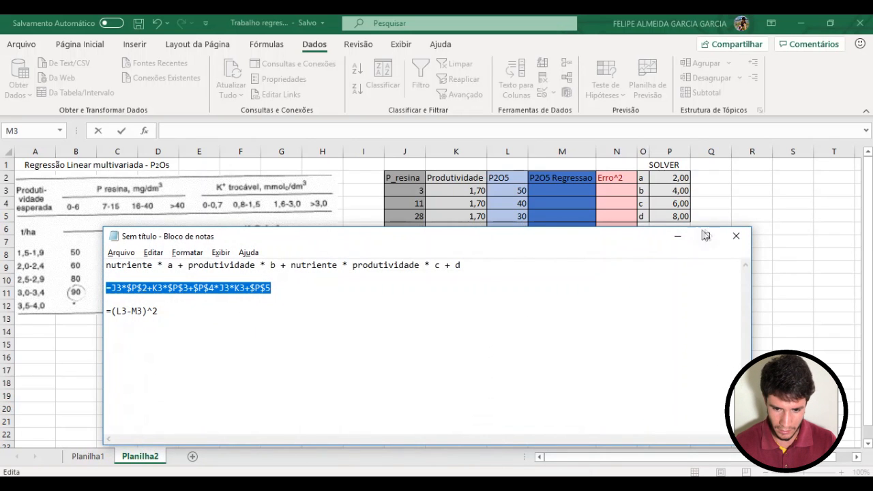
click(677, 236)
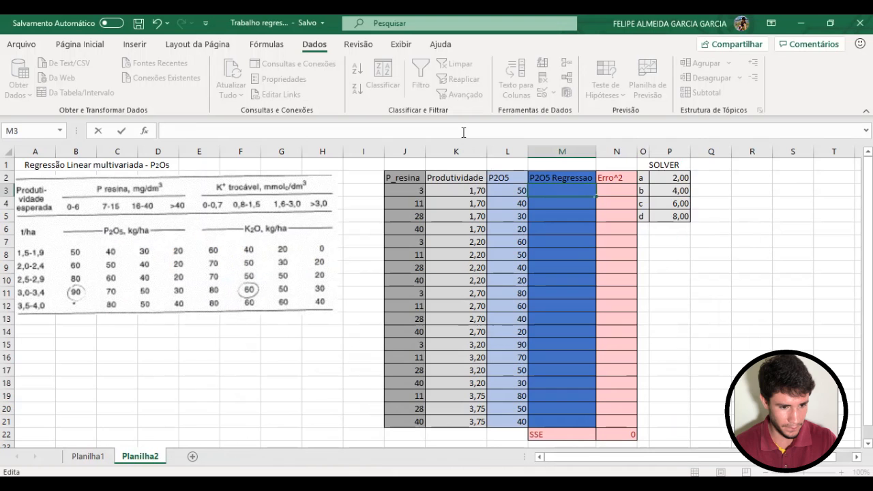
text(=J3*$P$2+K3*$P$3+$P$4*J3*K3+$P$5)
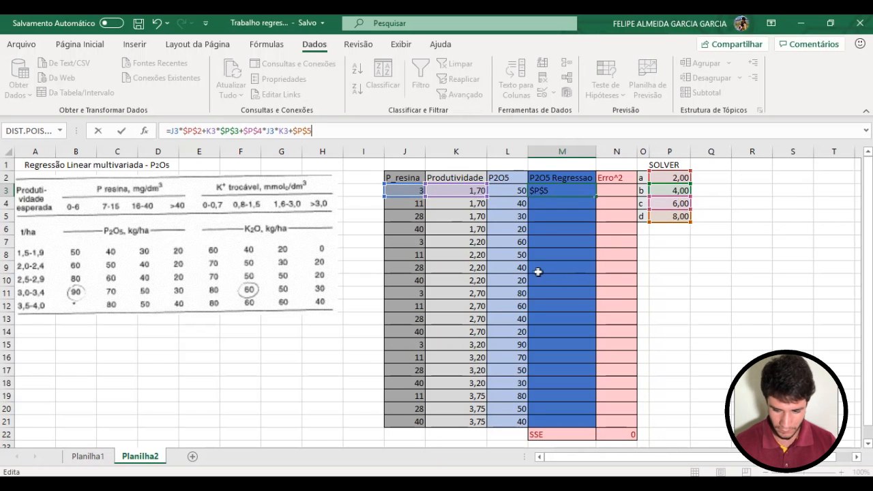
key(Return)
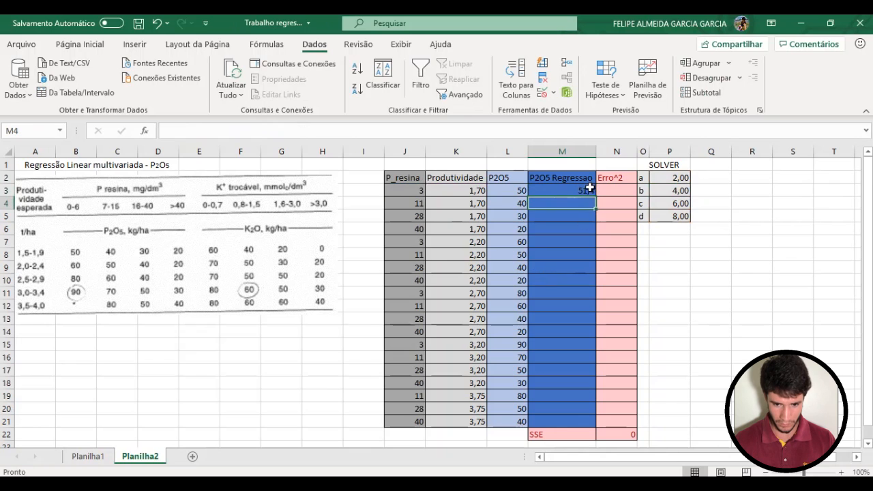
click(590, 193)
drag(595, 197, 585, 421)
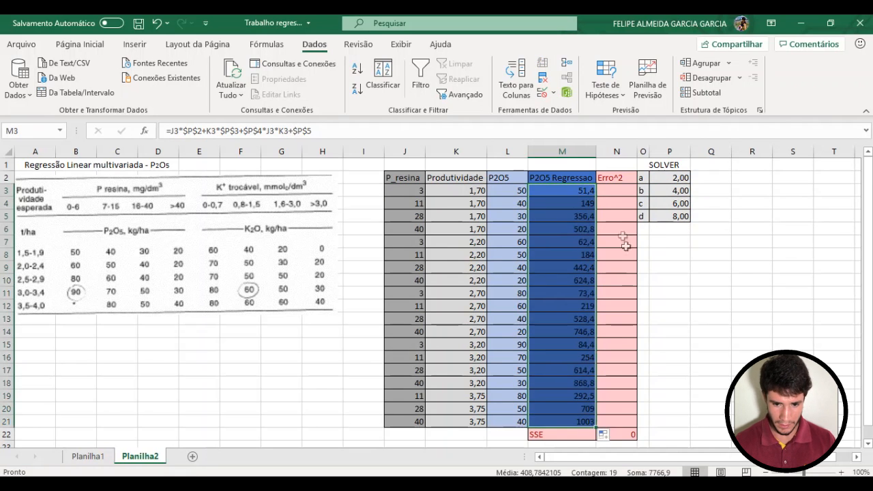
- Copy the squared-error formula =(L3-M3)^2 from Notepad into N3 and fill it down to N21
click(613, 193)
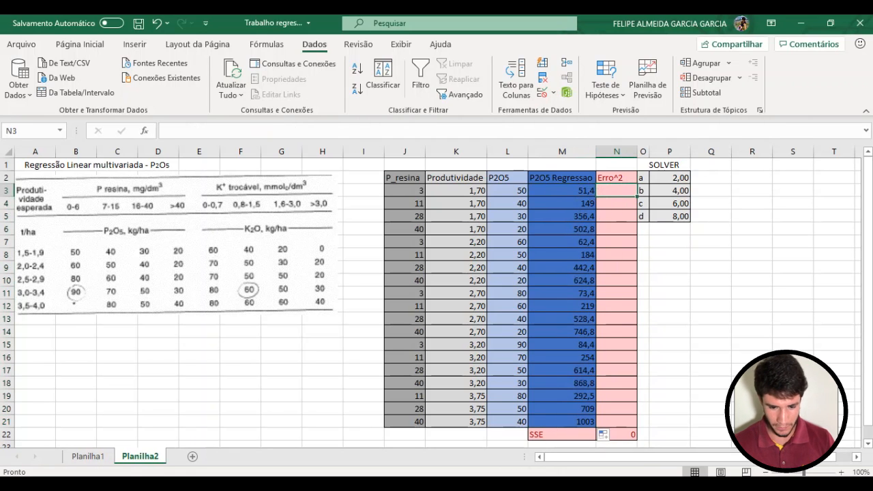
key(alt+Tab)
drag(158, 310, 112, 312)
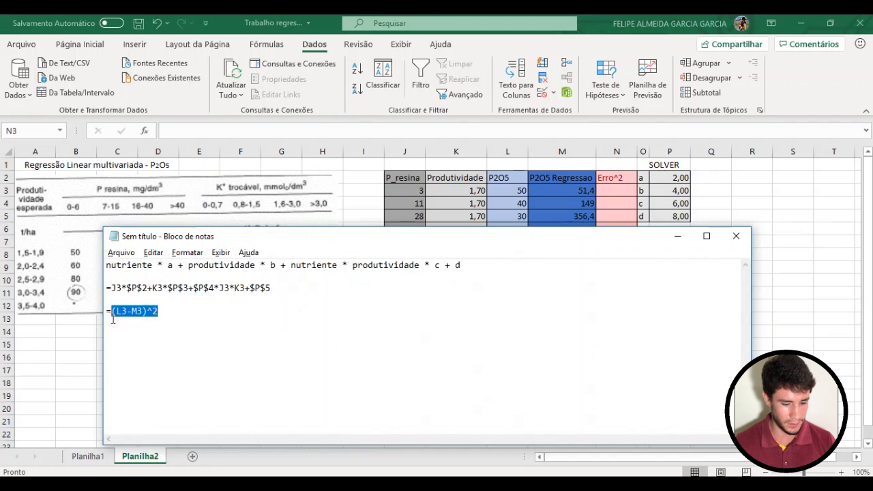
click(677, 236)
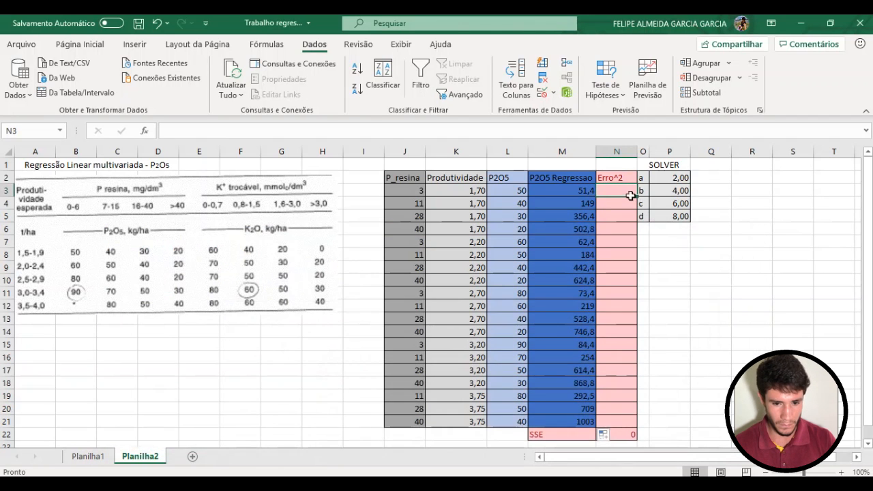
click(550, 132)
text(=(L3-M3)^2)
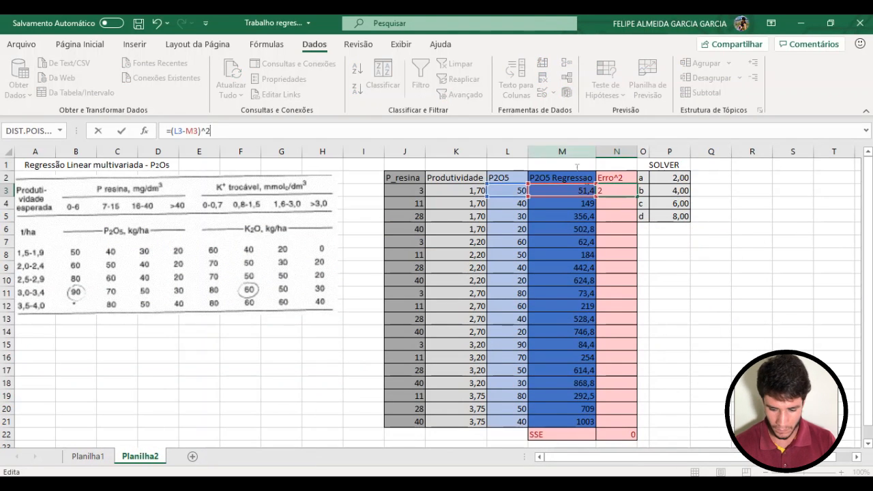
click(610, 205)
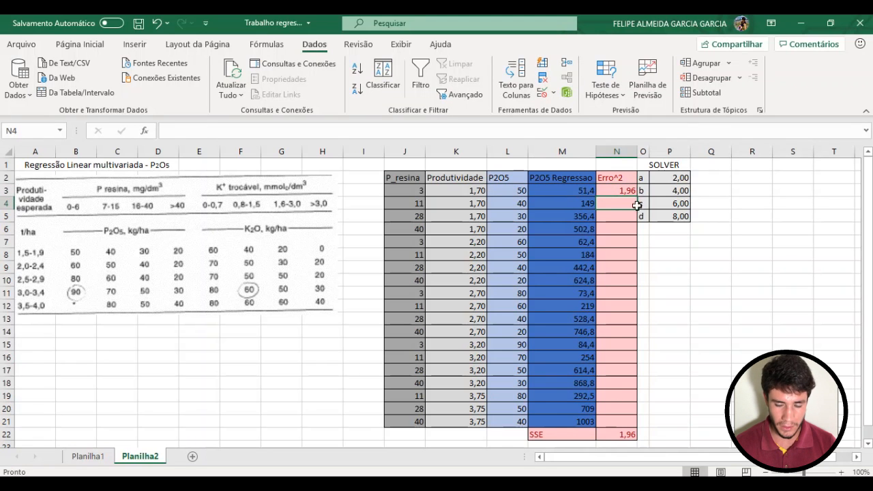
click(620, 190)
drag(639, 195, 636, 427)
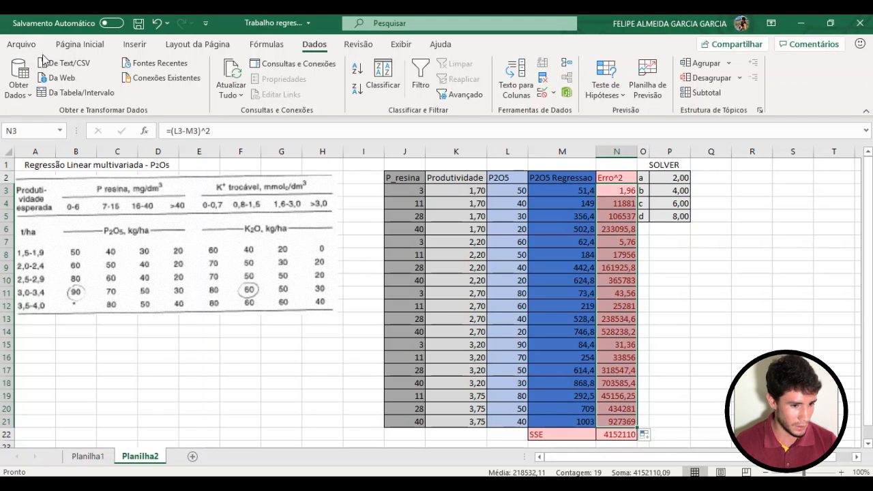
- Enable the Solver add-in in the Excel options
click(25, 45)
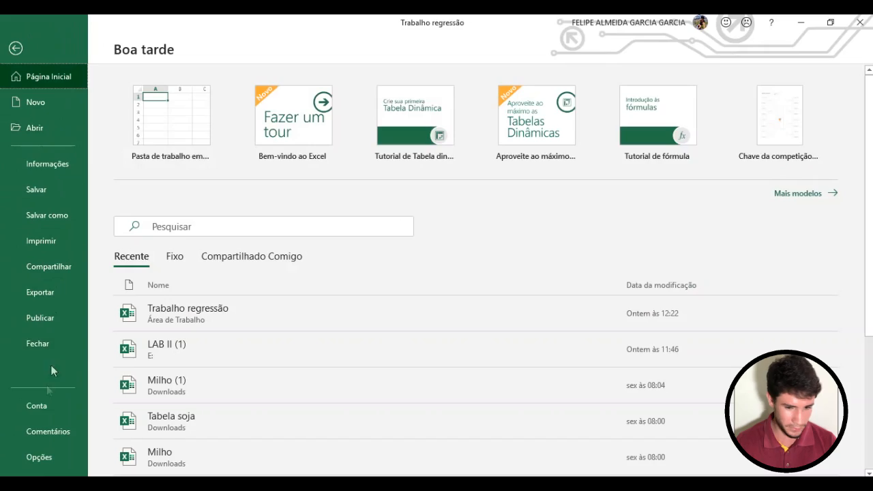
click(42, 455)
click(197, 238)
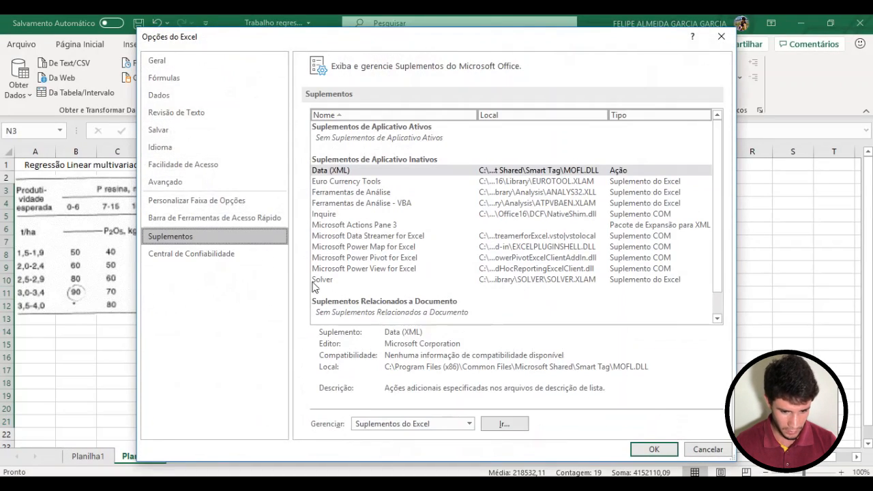
click(327, 281)
click(495, 423)
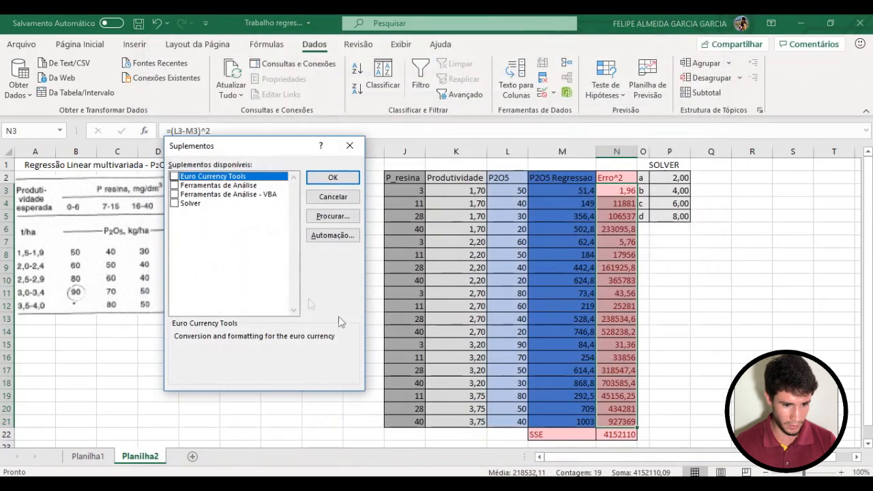
click(227, 204)
click(175, 203)
click(316, 178)
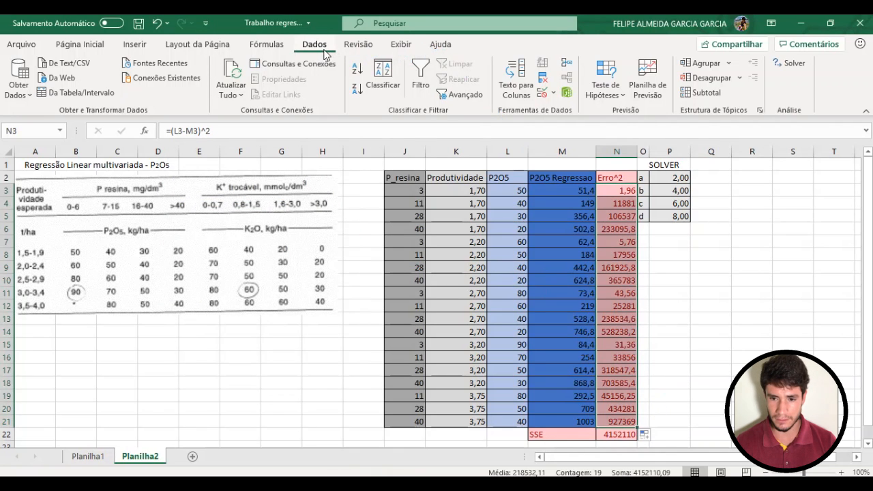
- Start Solver and set its objective to the SSE cell $N$22
click(780, 63)
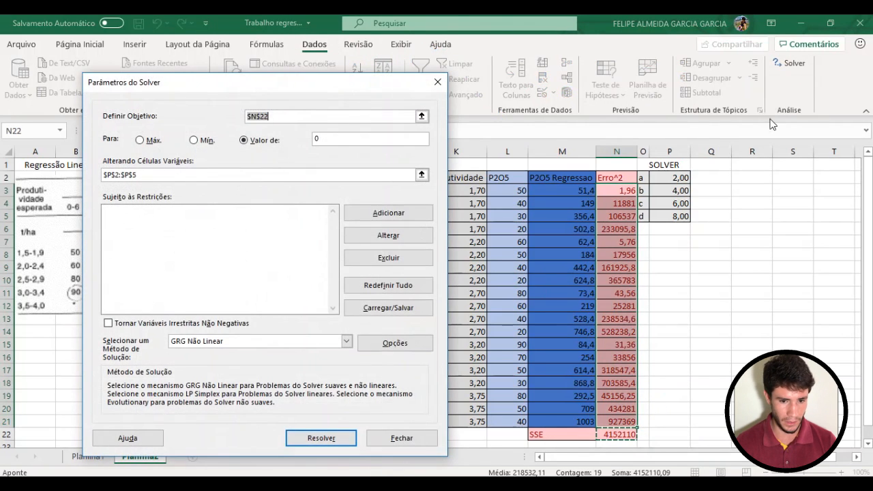
click(421, 117)
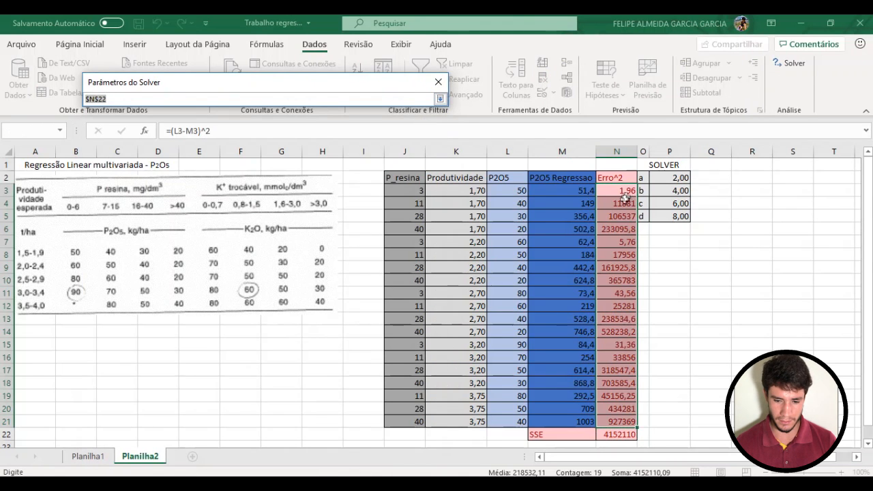
click(621, 434)
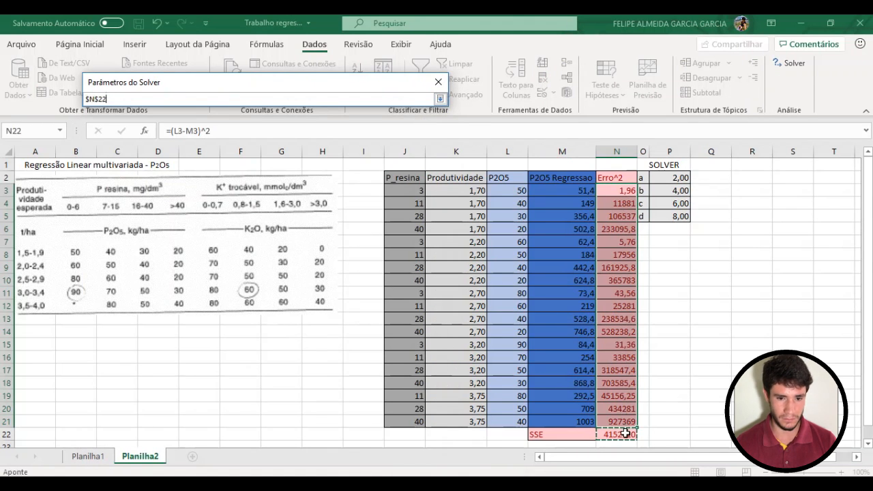
click(440, 100)
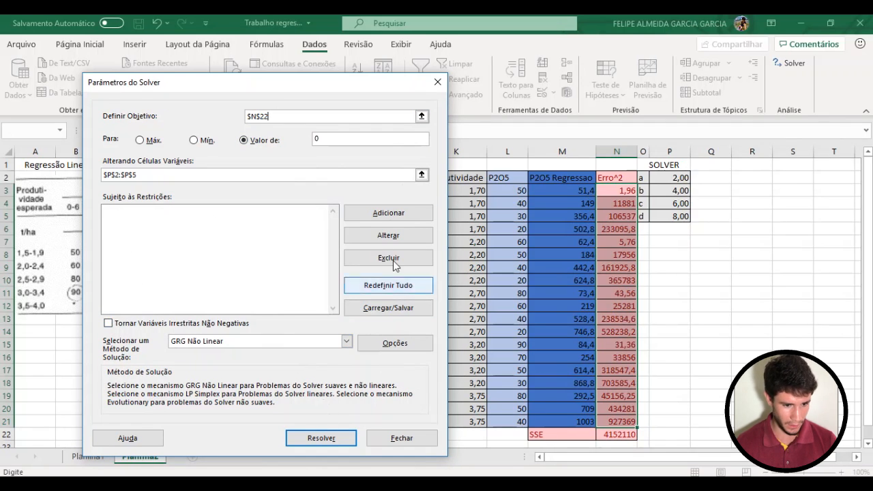
- Set Solver's variable cells to the coefficients $P$2:$P$5, solve the model and accept the solution
click(423, 176)
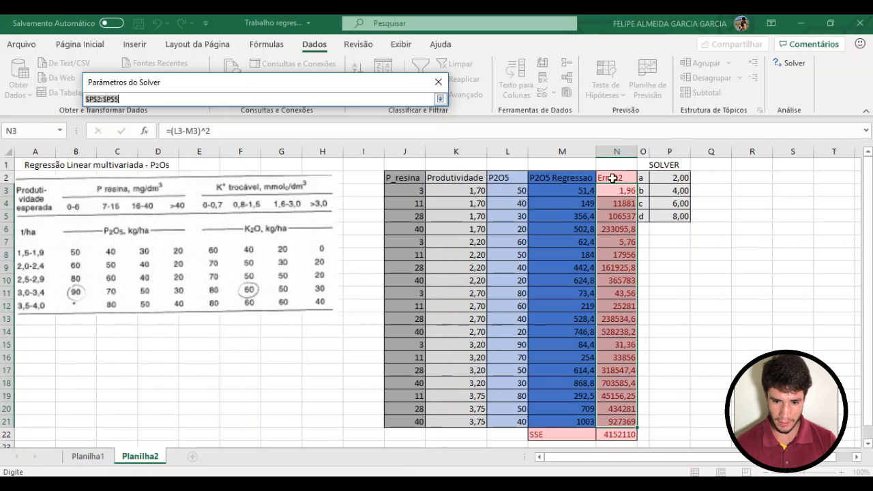
drag(666, 177, 670, 216)
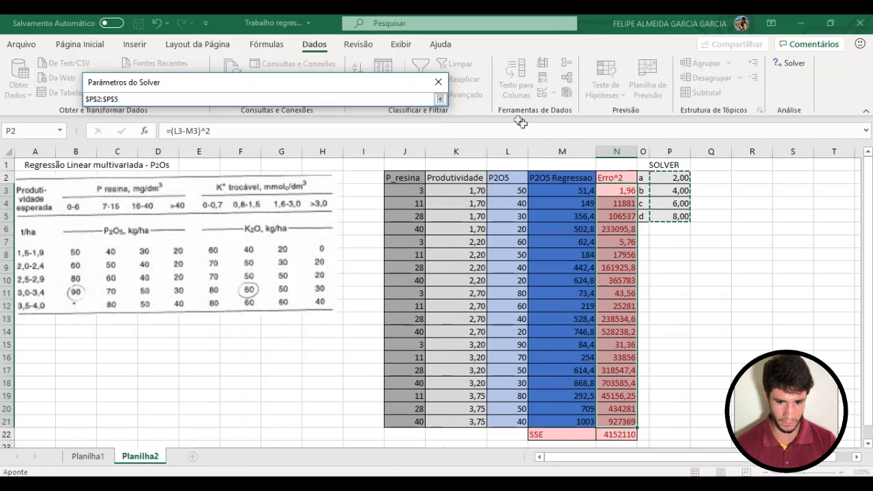
click(440, 99)
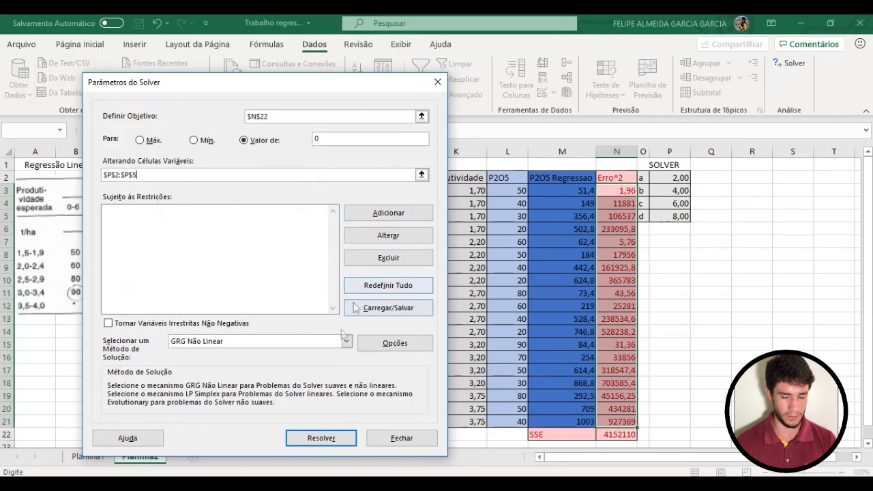
click(310, 437)
click(302, 278)
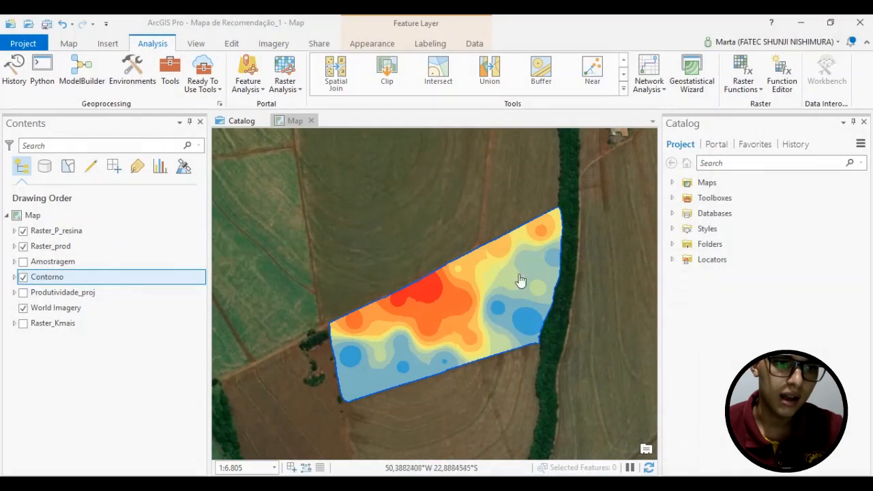
- Switch to ArcGIS Pro, search the geoprocessing tools for "rast", open Raster Calculator and widen its pane
click(23, 246)
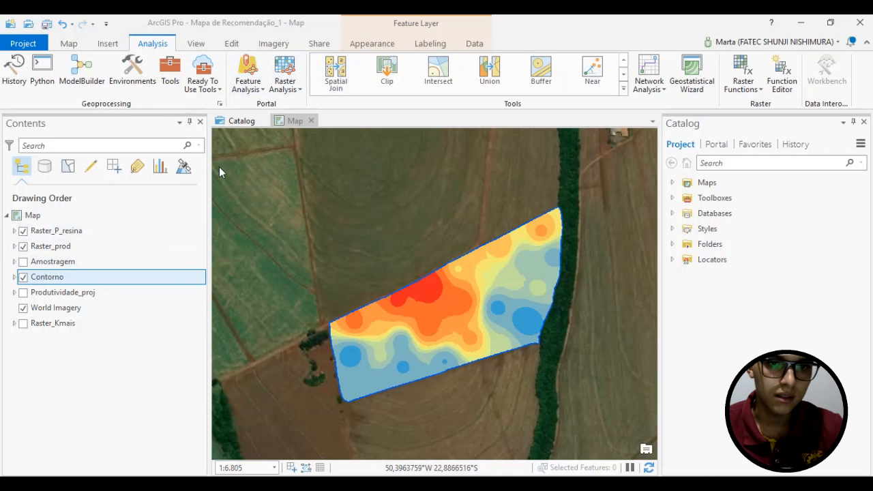
click(170, 74)
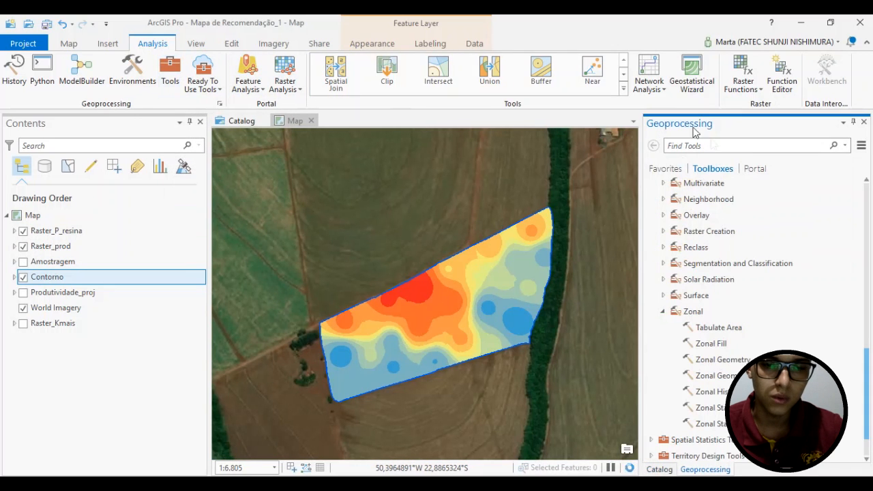
click(682, 167)
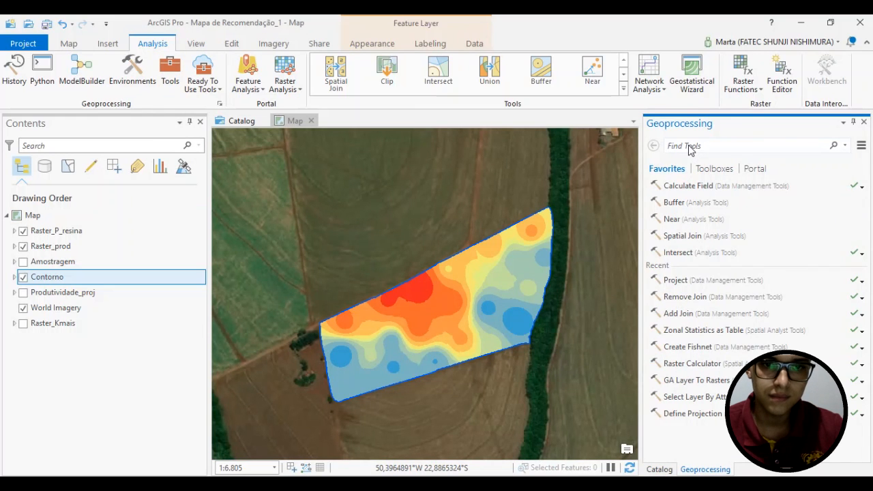
text(rast)
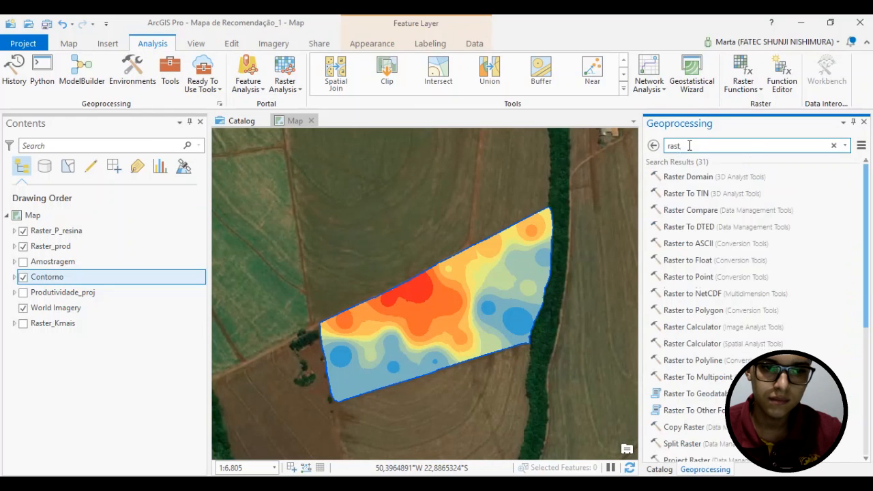
click(692, 334)
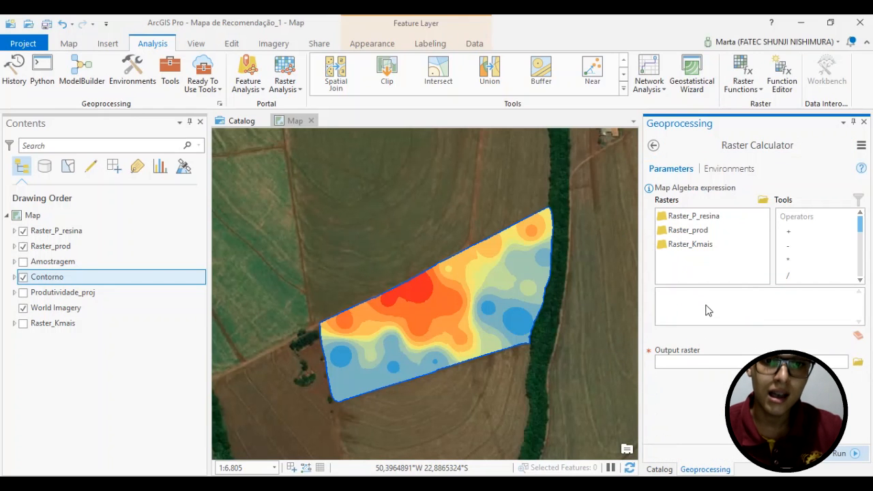
drag(642, 322, 520, 320)
- Review the general regression equation in Notepad and add Raster_P_resina to the map algebra expression
key(alt+Tab)
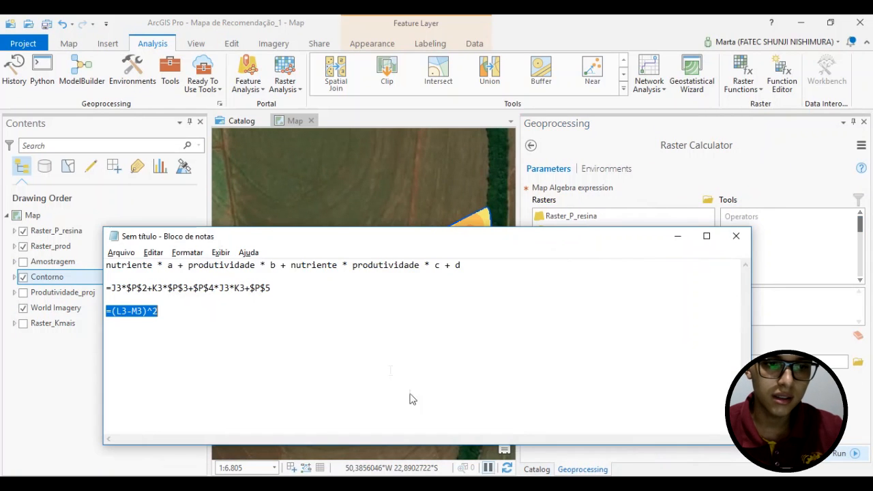
drag(474, 265, 105, 258)
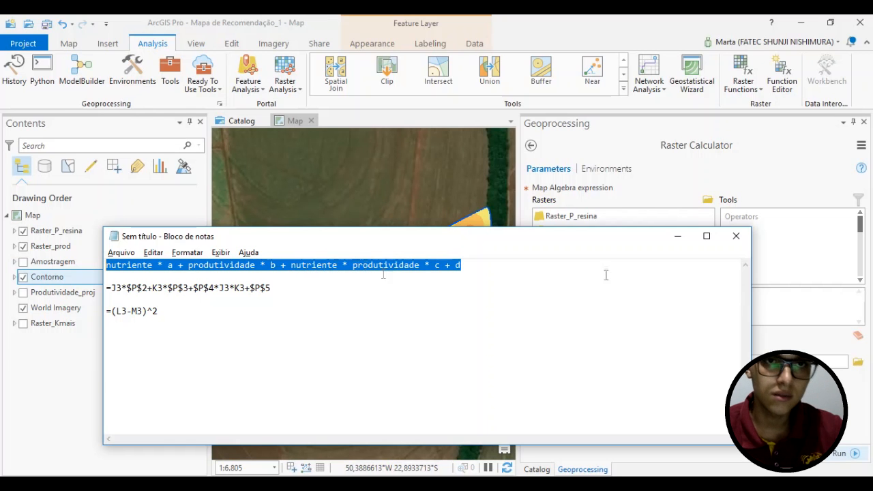
click(679, 237)
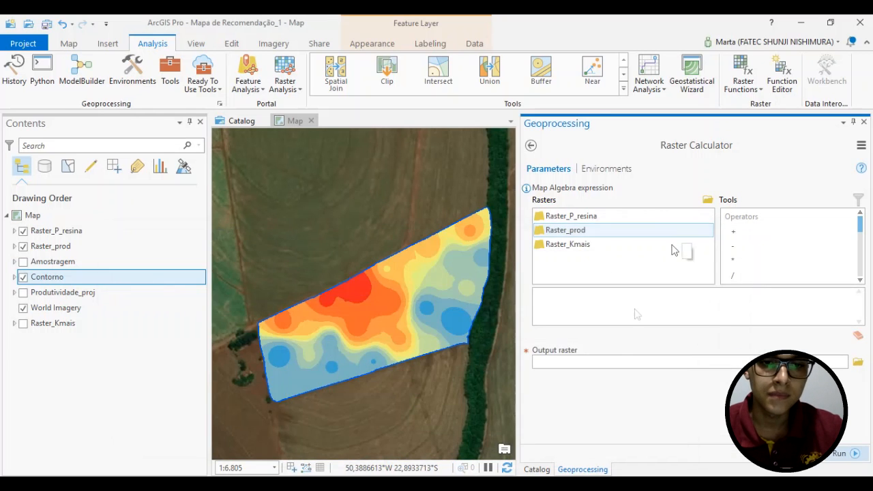
double_click(587, 219)
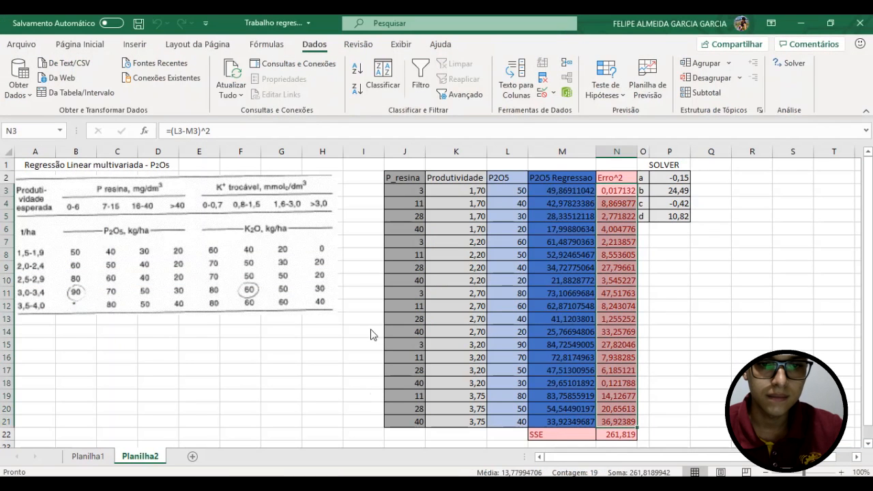
click(679, 179)
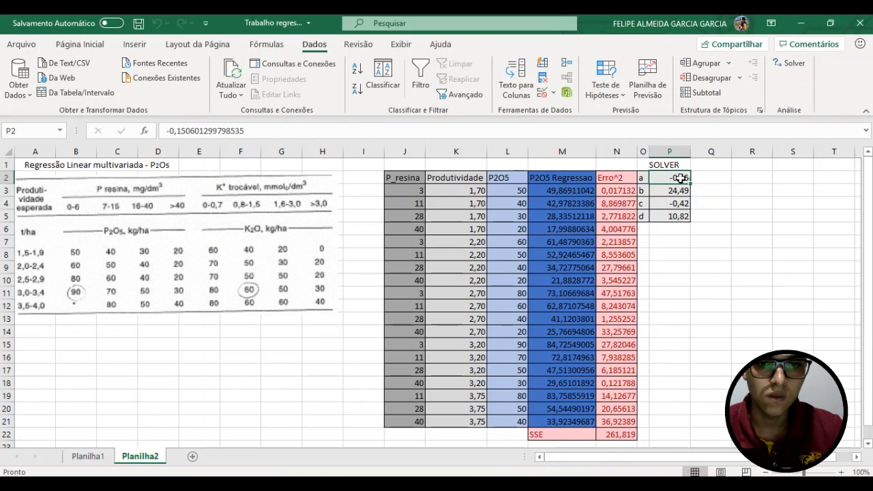
double_click(680, 179)
key(Escape)
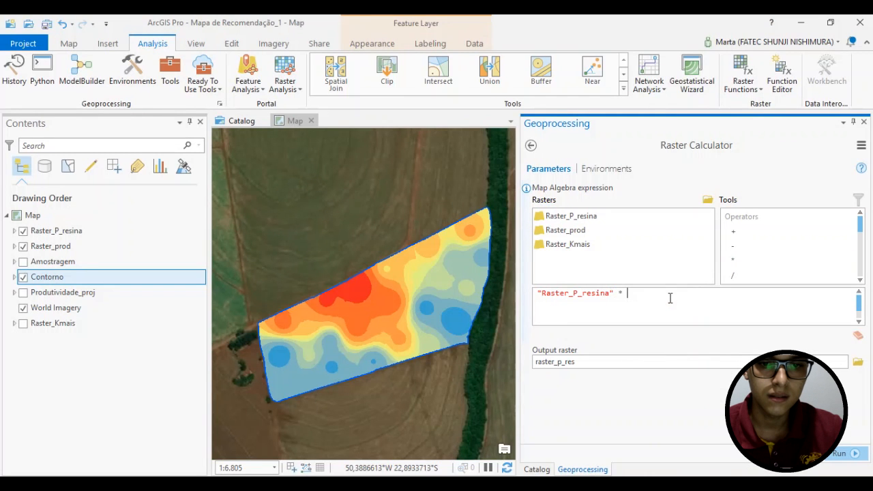
key(ctrl+v)
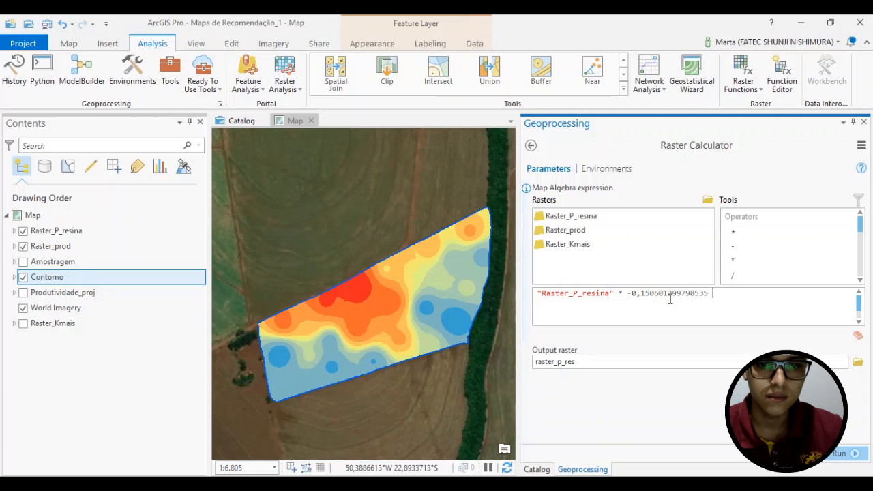
click(608, 235)
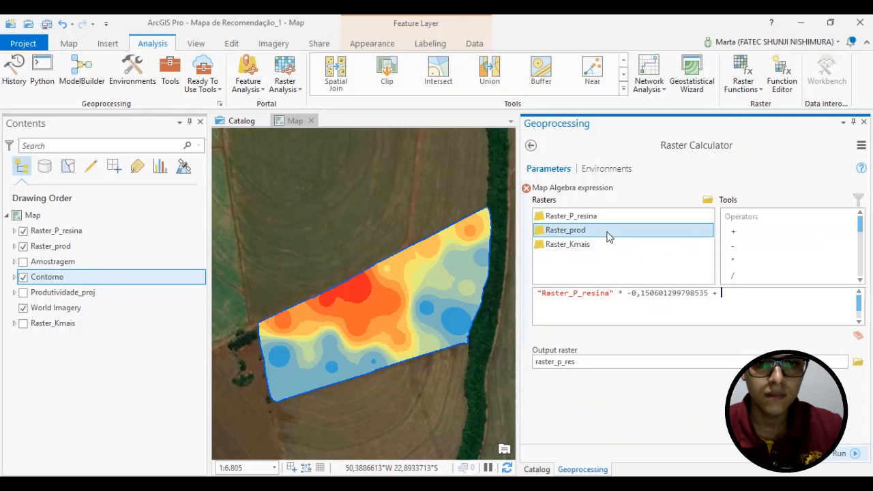
double_click(587, 235)
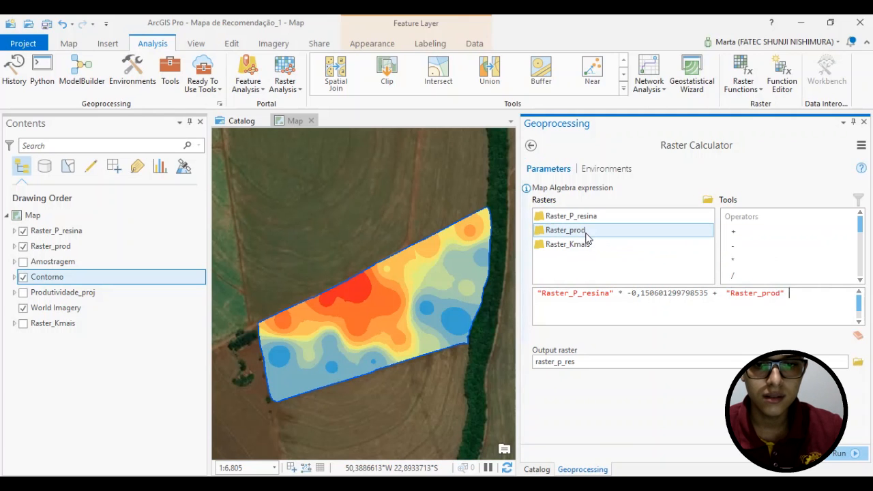
key(alt+Tab)
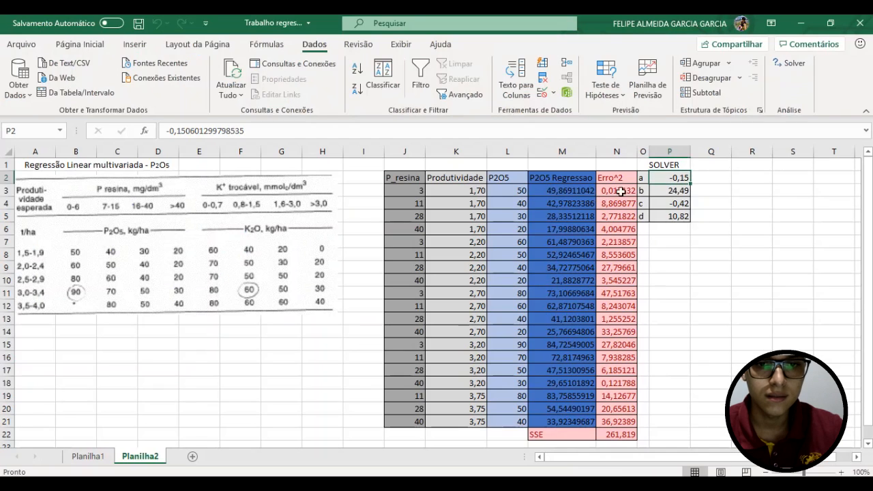
click(663, 191)
double_click(663, 191)
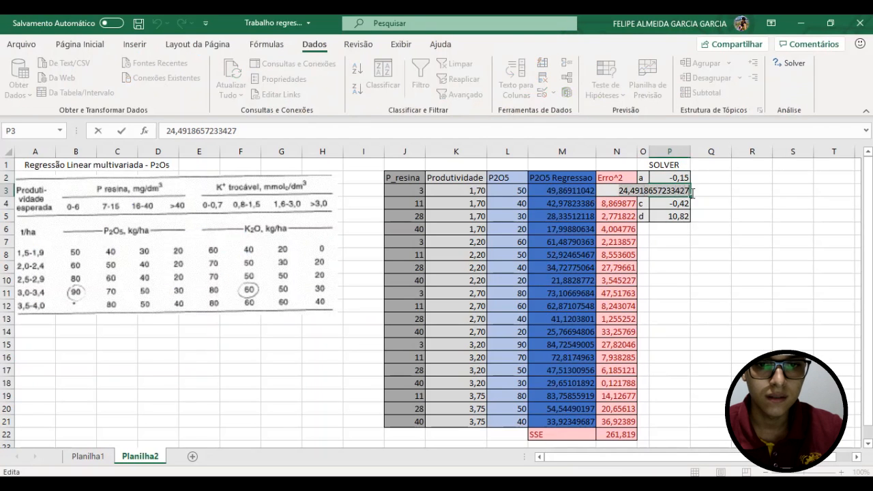
key(Escape)
key(alt+Tab)
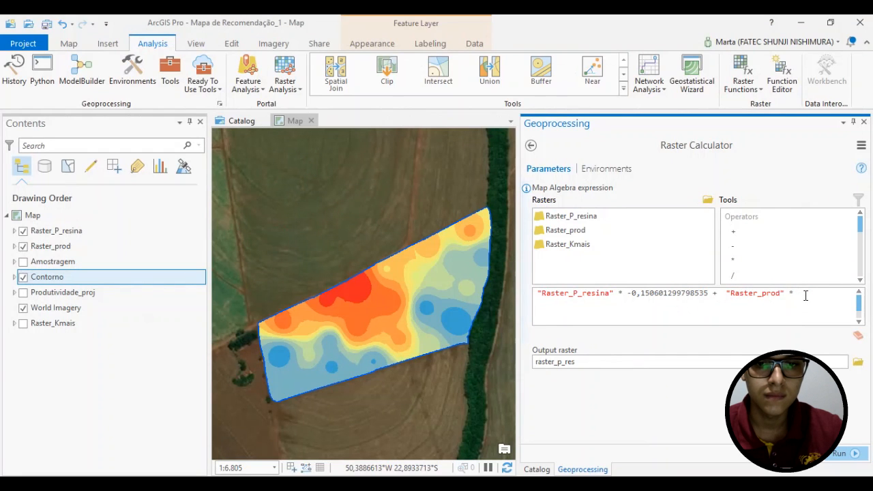
key(ctrl+v)
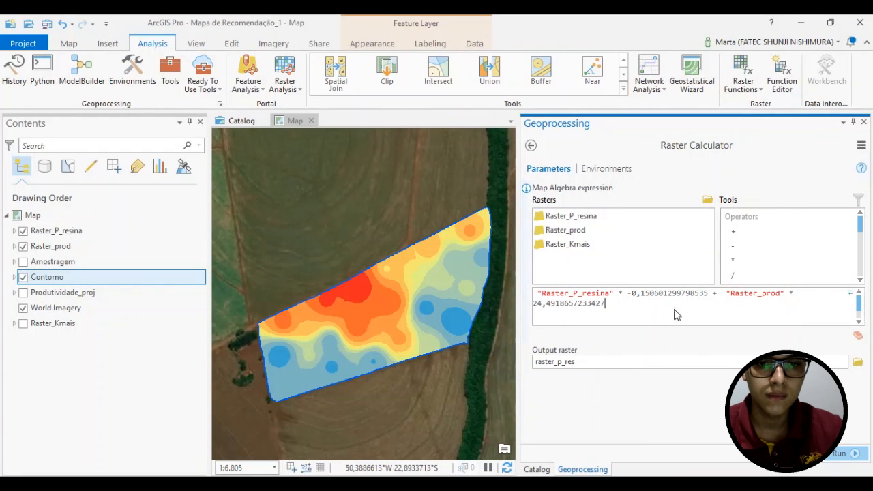
double_click(593, 217)
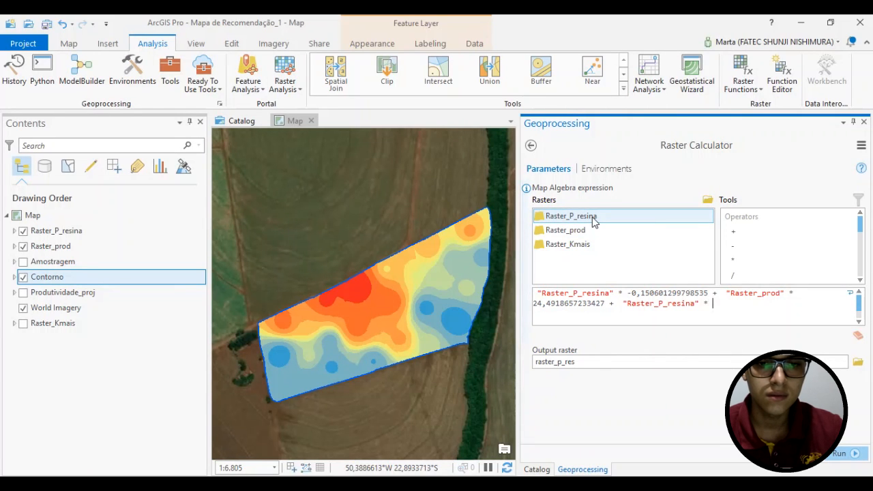
double_click(572, 234)
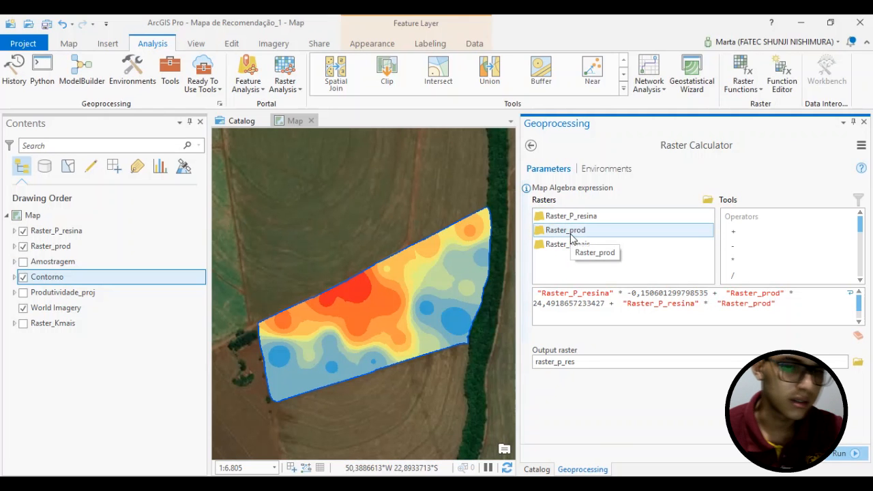
text(*)
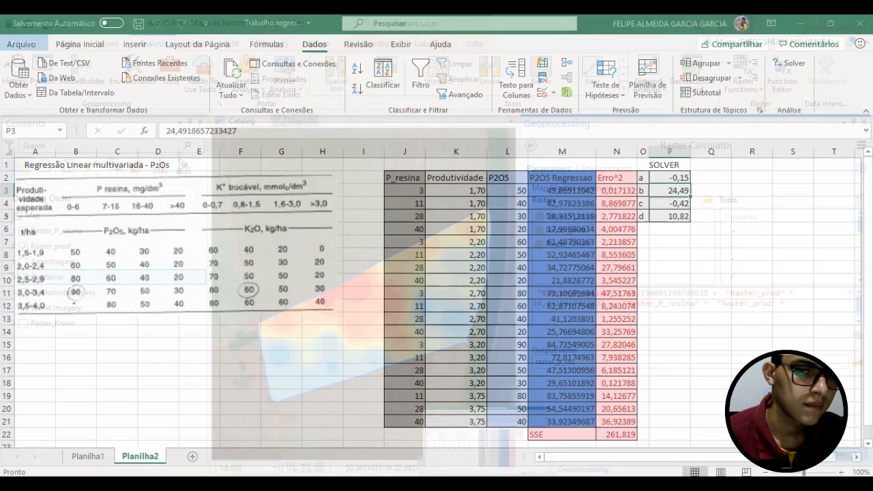
click(488, 429)
double_click(683, 205)
drag(681, 205, 587, 205)
key(ctrl+c)
key(alt+Tab)
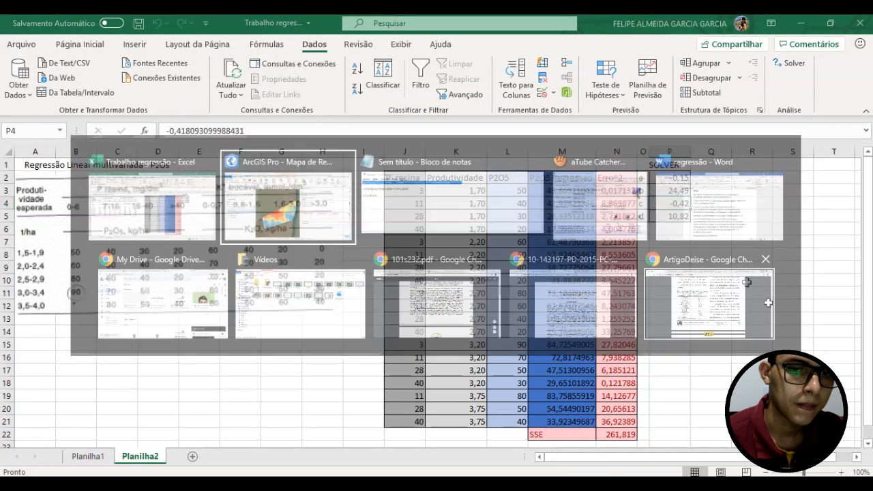
key(ctrl+v)
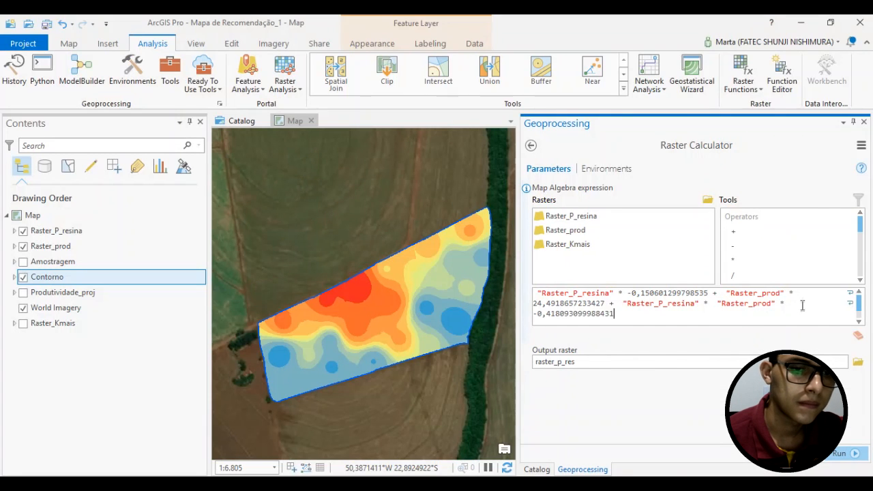
text(+)
key(alt+Tab)
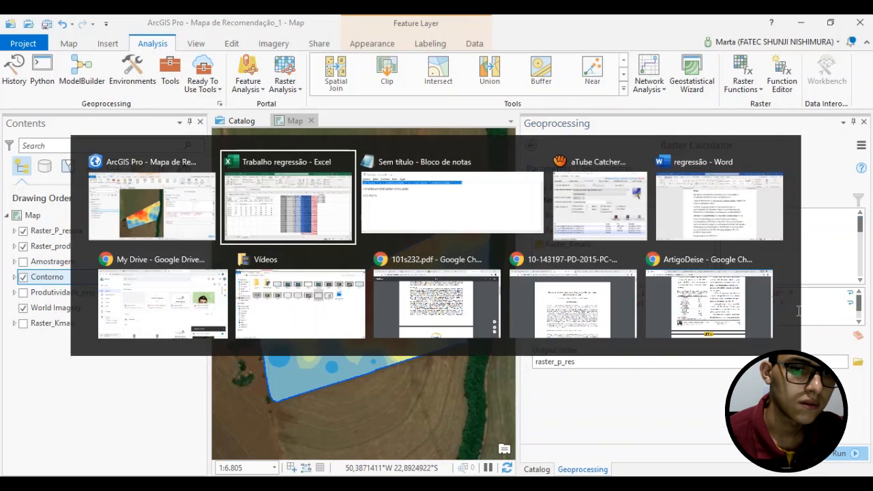
click(670, 217)
double_click(662, 218)
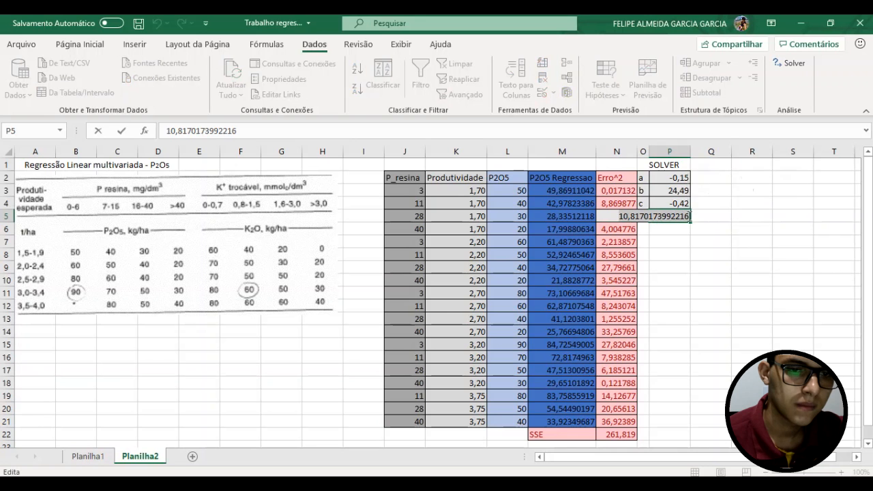
key(alt+Tab)
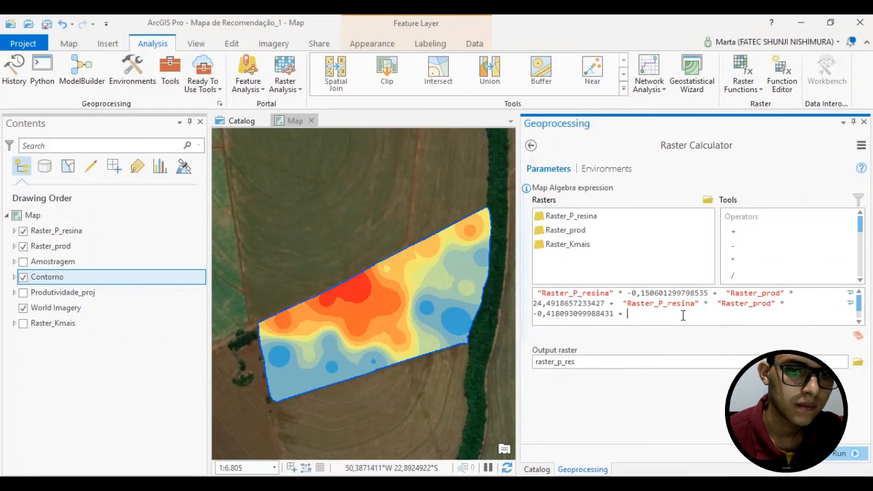
key(ctrl+v)
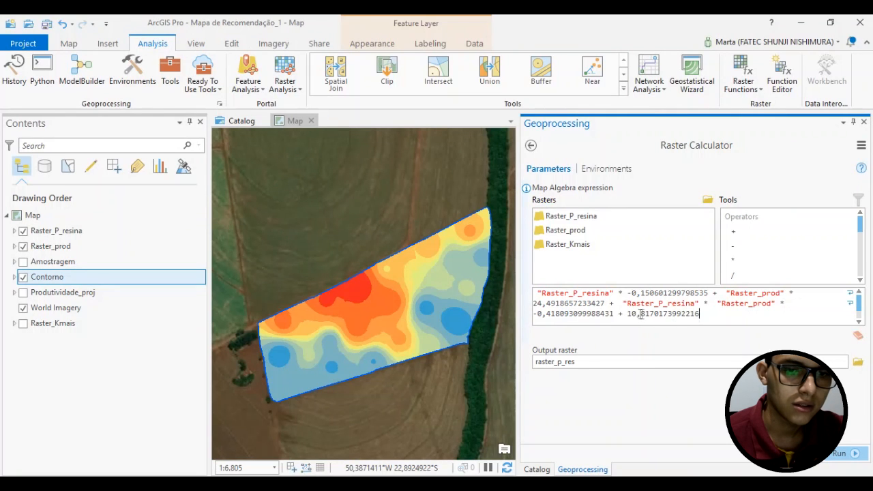
- Replace the decimal commas with points in all four coefficients of the map algebra expression
click(640, 313)
key(BackSpace)
text(.)
click(547, 313)
key(BackSpace)
text(.)
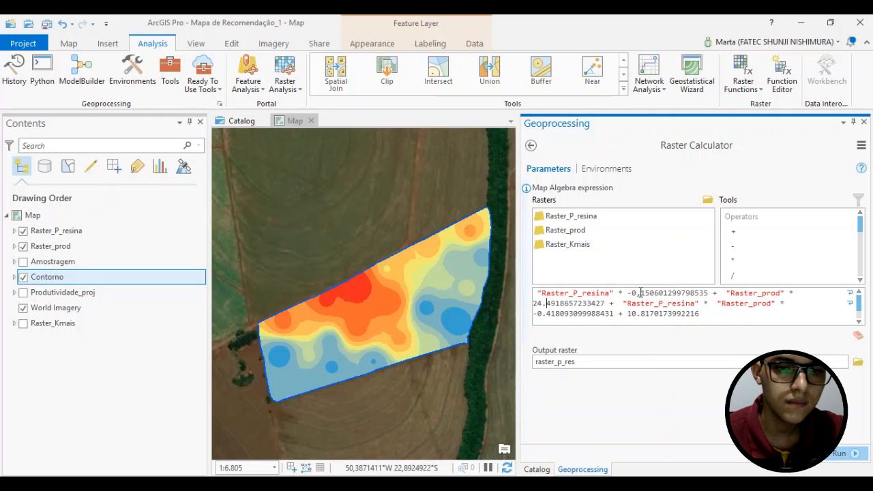
click(640, 295)
key(BackSpace)
text(.)
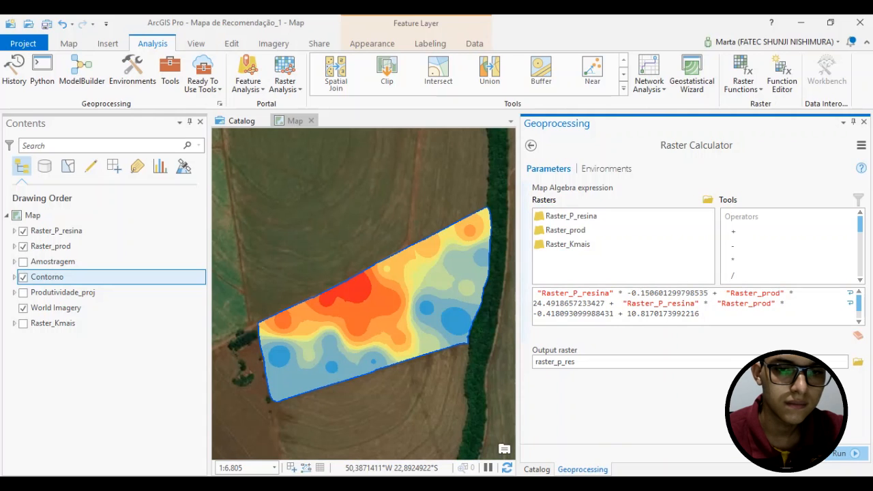
- Set the output raster to Recomendação_P_resina in the Mapa de Colheita_prod.gdb database and run the Raster Calculator
click(858, 363)
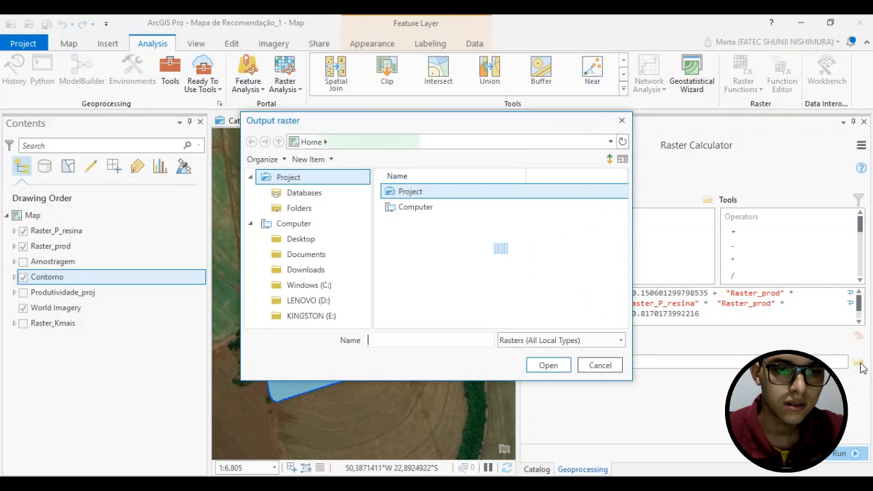
click(310, 193)
double_click(437, 196)
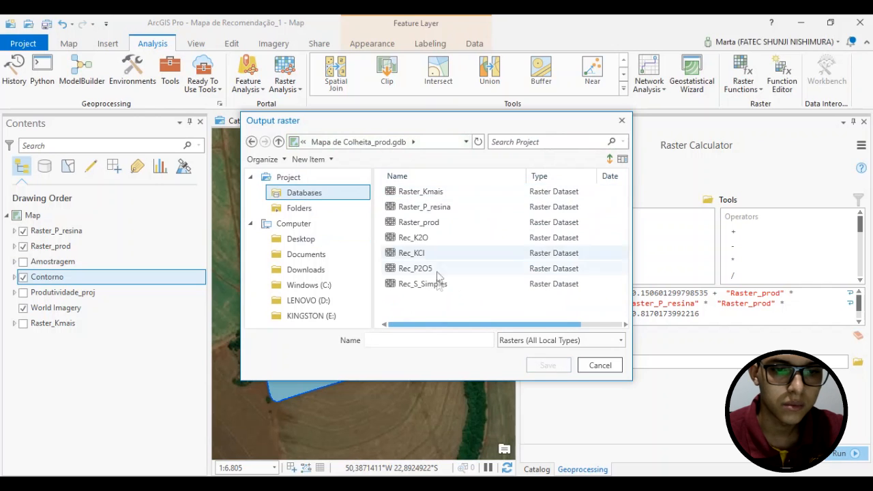
click(416, 345)
text(Recomendação_P_resina)
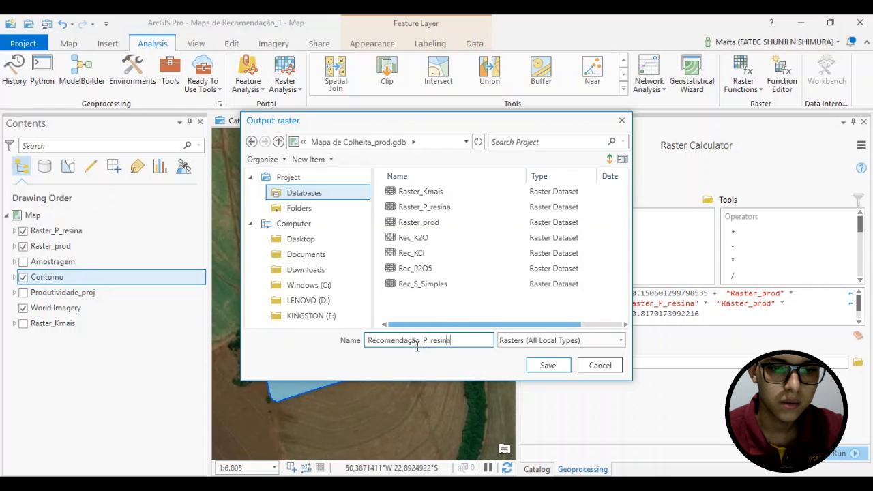
click(549, 366)
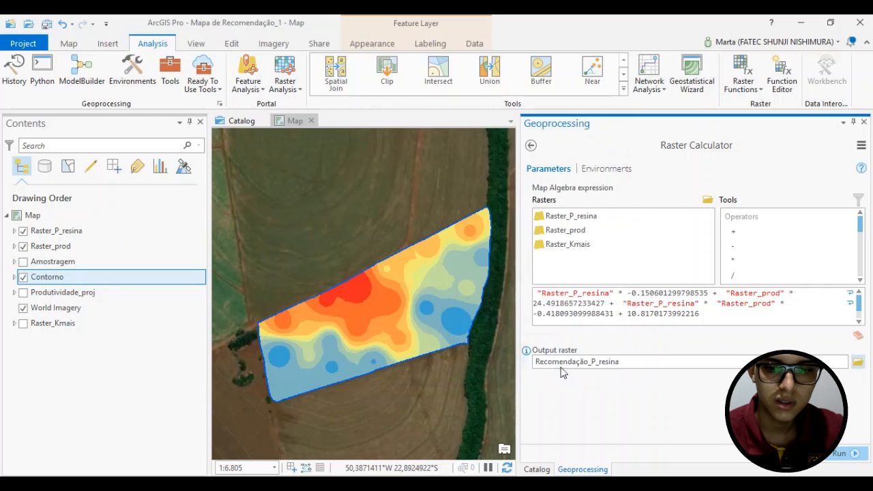
click(838, 455)
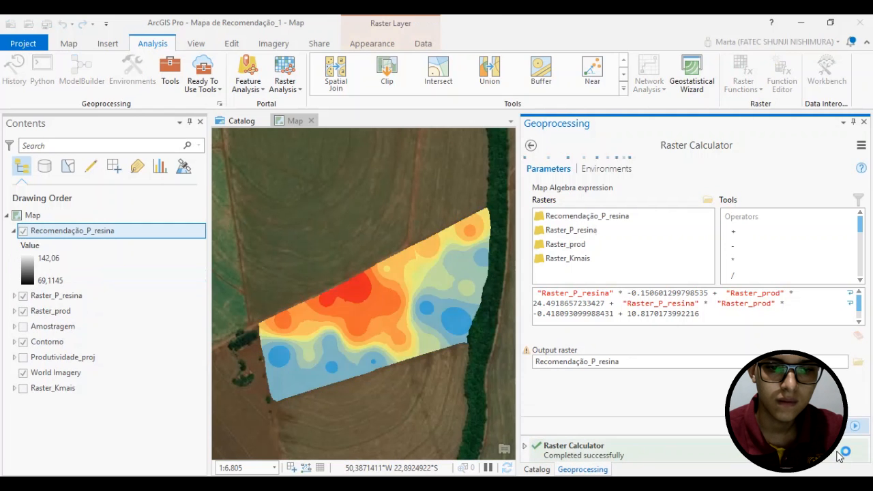
click(504, 265)
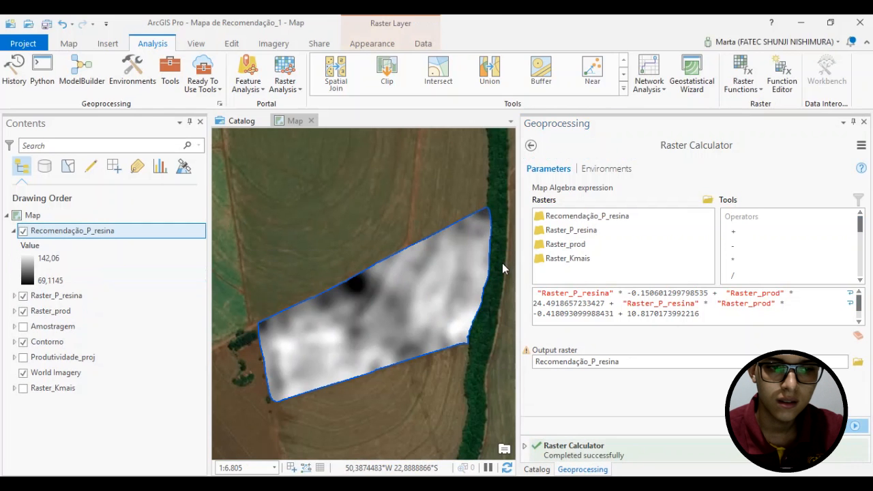
- Apply a green-yellow-red color ramp to the Recomendação_P_resina layer and close its symbology settings
click(28, 273)
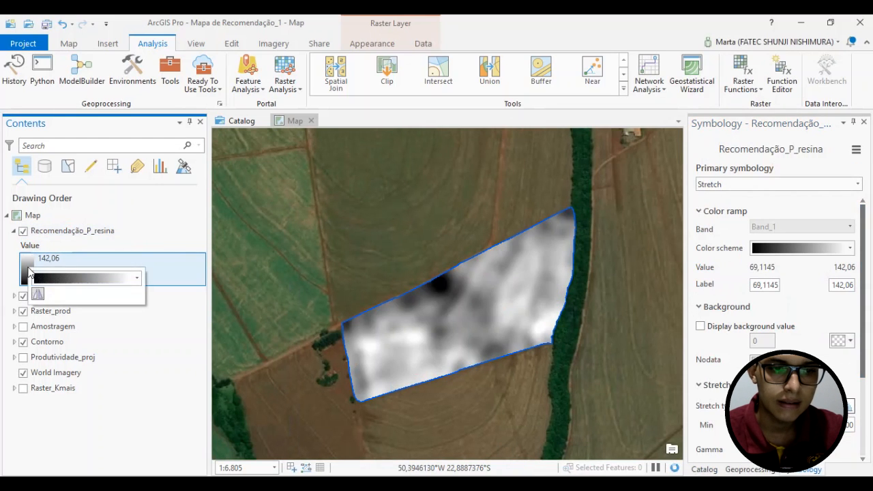
click(49, 278)
click(91, 349)
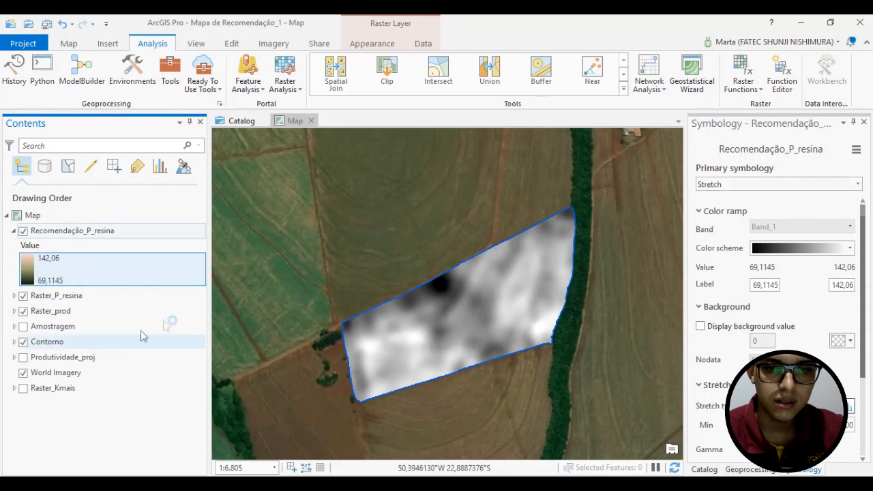
click(863, 122)
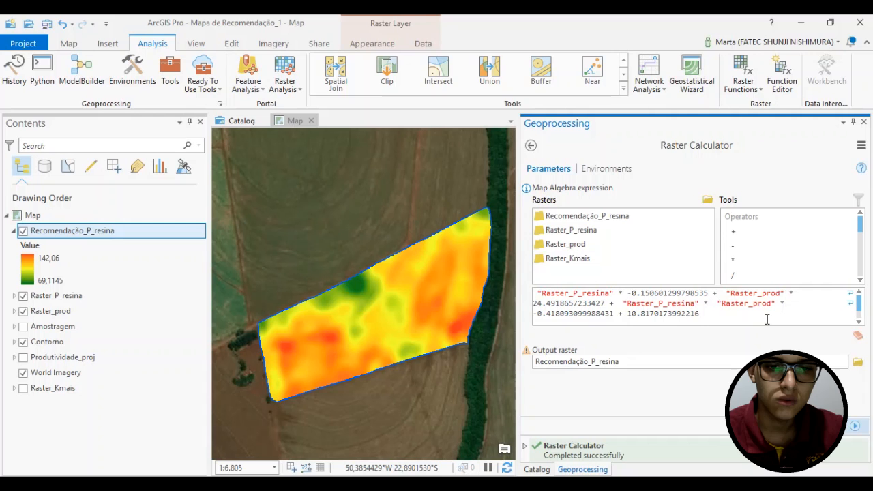
- Replace the map algebra expression with "Recomendação_P_resina"/0.18
drag(741, 318, 534, 292)
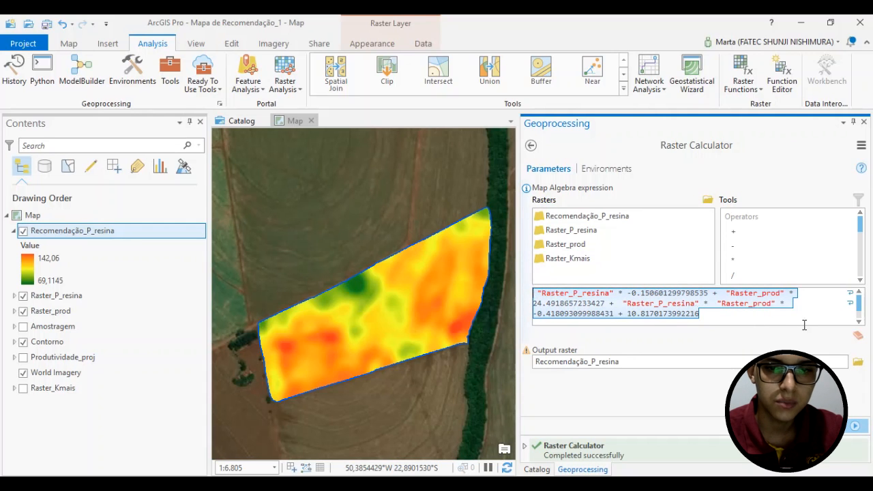
key(Delete)
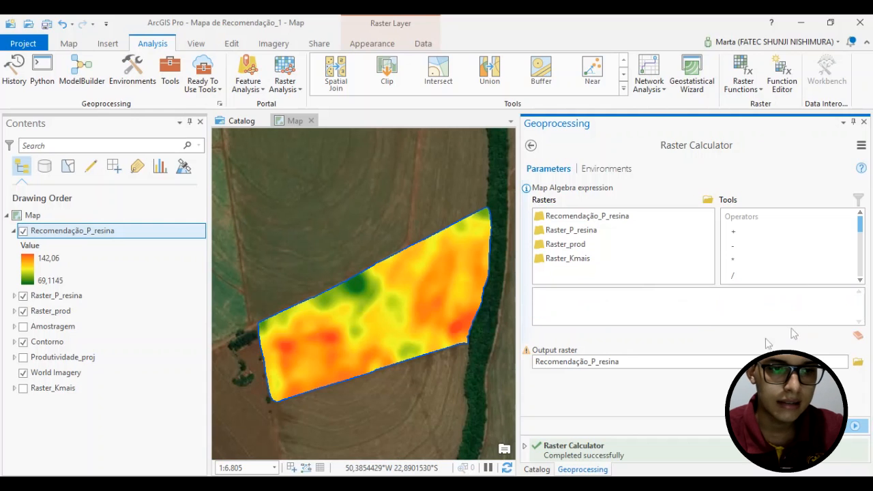
click(621, 218)
double_click(621, 218)
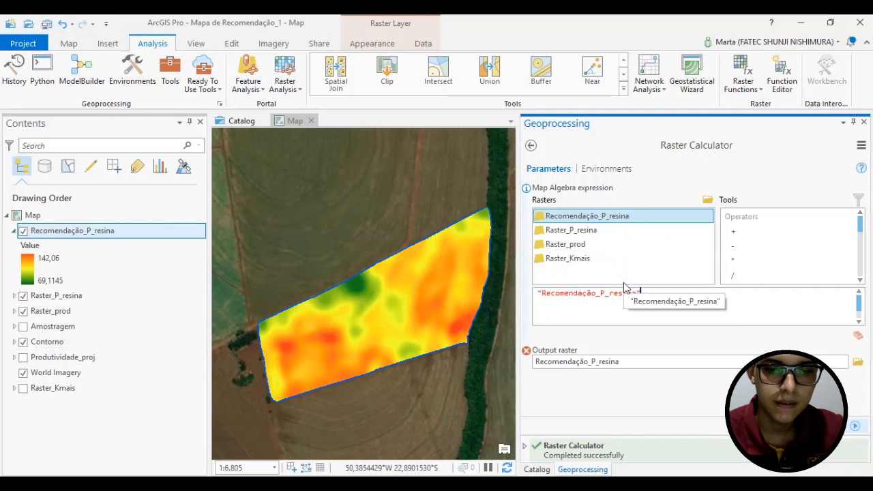
click(701, 303)
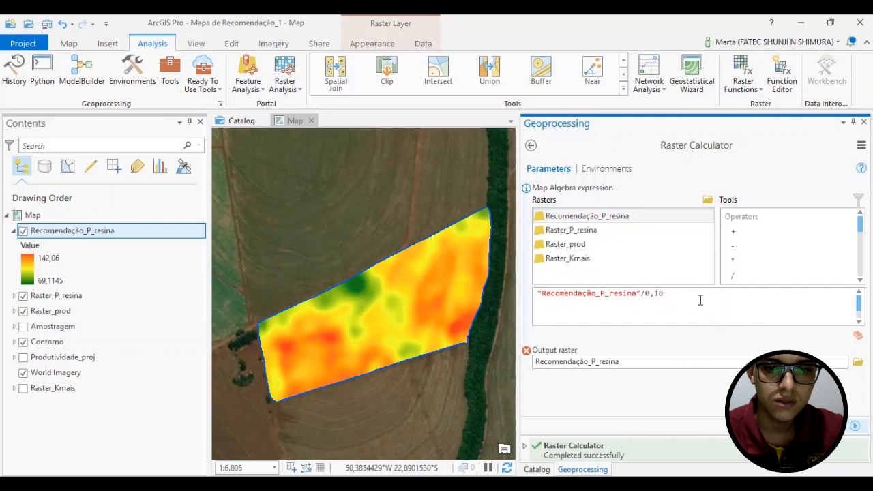
click(652, 293)
key(BackSpace)
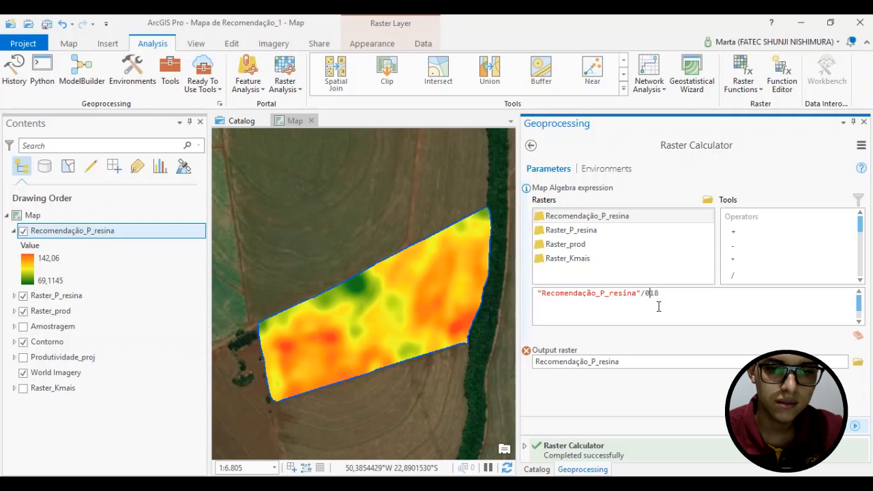
text(.)
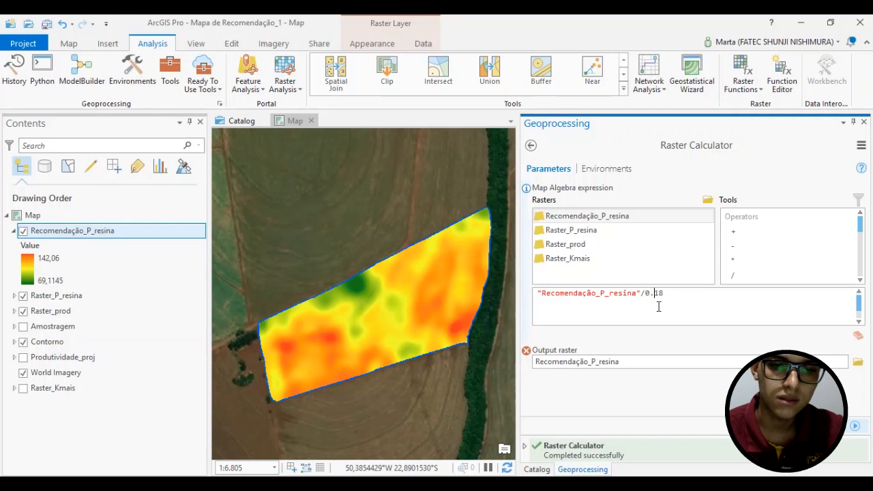
- Name the output raster Recomendação_P2O5 by adapting the name of the existing Recomendação_P_resina dataset
click(857, 362)
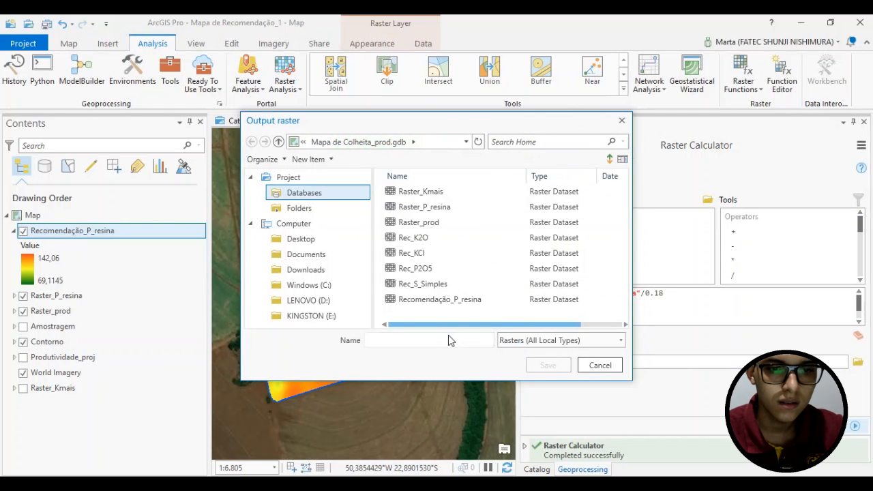
click(453, 300)
drag(462, 341, 425, 342)
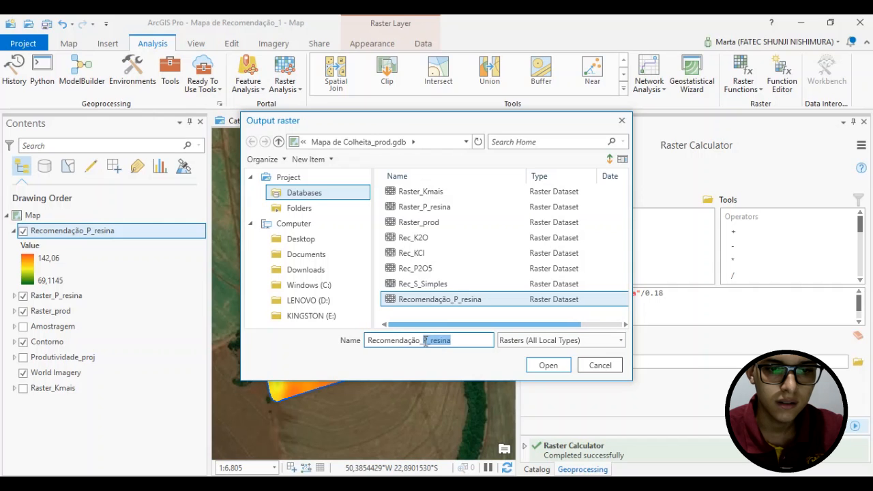
text(P2)
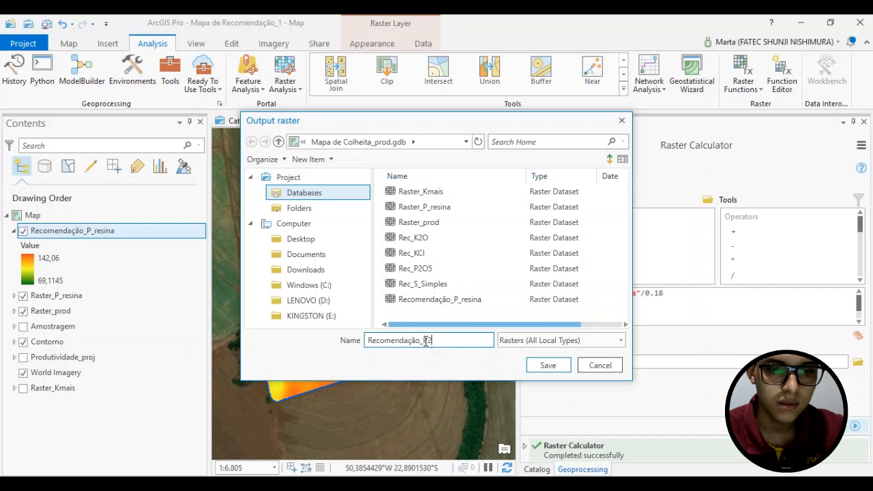
text(o)
key(BackSpace)
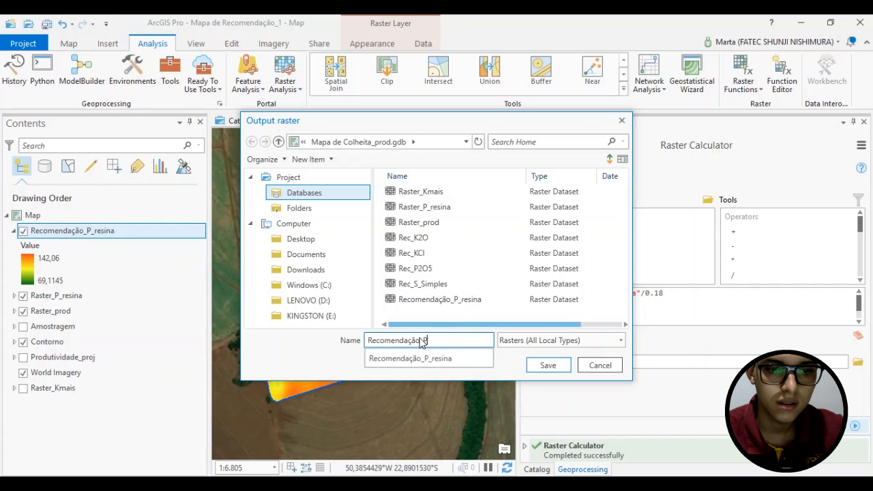
text(O5)
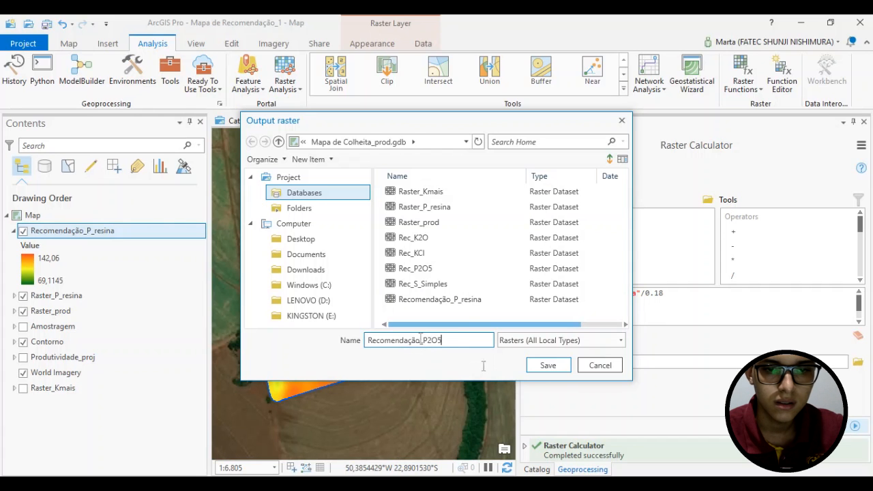
click(547, 364)
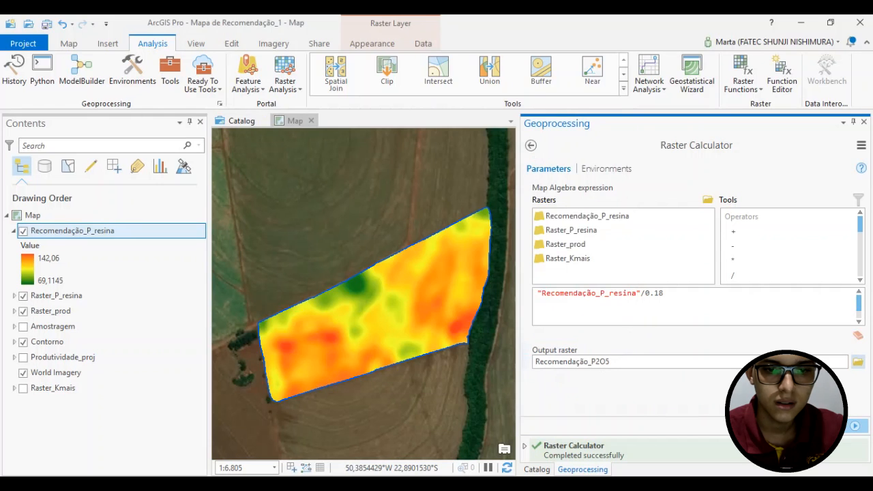
- Save the output raster as Recomendação_P2O5 in the Mapa de Colheita_prod.gdb database and run the Raster Calculator
click(857, 362)
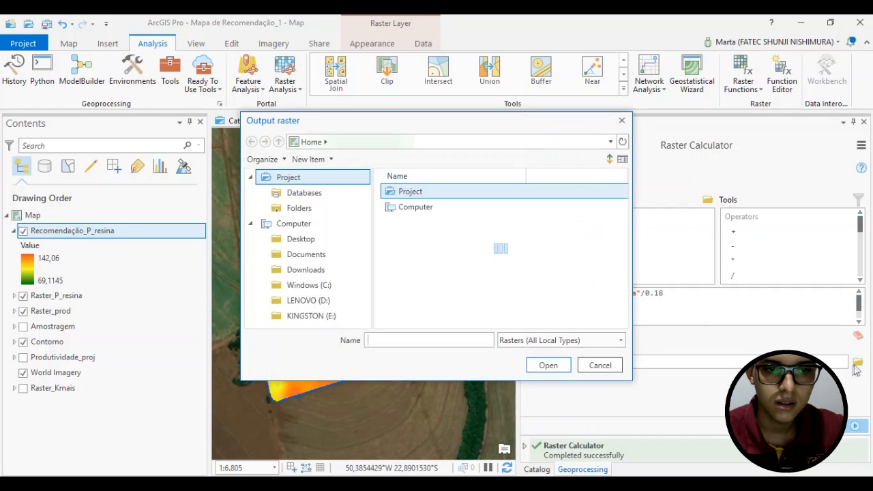
click(328, 193)
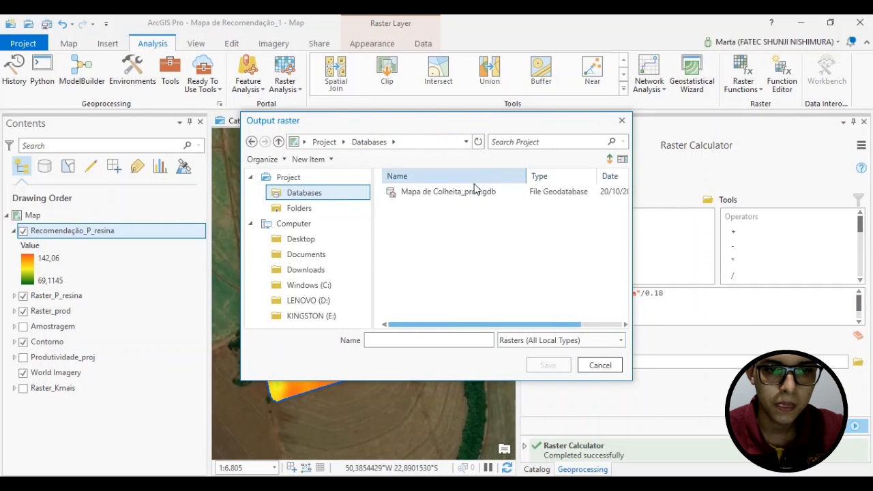
double_click(470, 196)
click(437, 272)
text(omendação_P2O5)
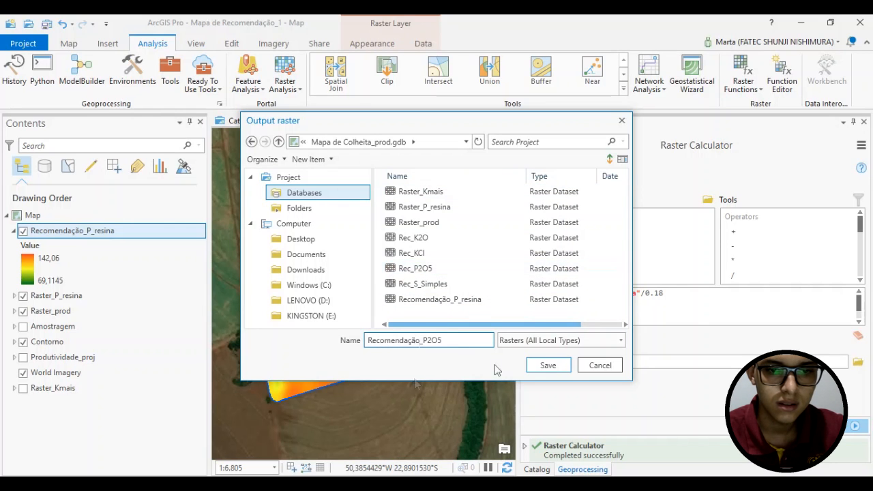
click(549, 365)
click(852, 428)
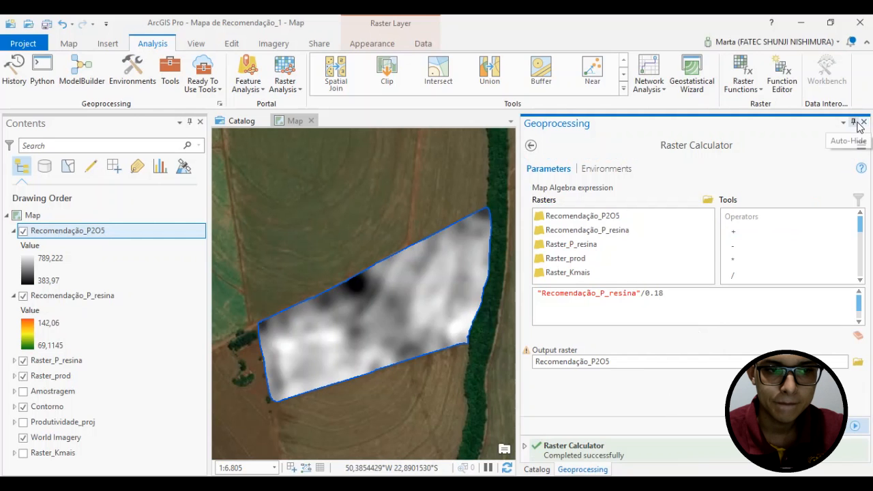
- Collapse the geoprocessing pane, turn off the Recomendação_P_resina layer and open the symbology settings of Recomendação_P2O5
click(853, 123)
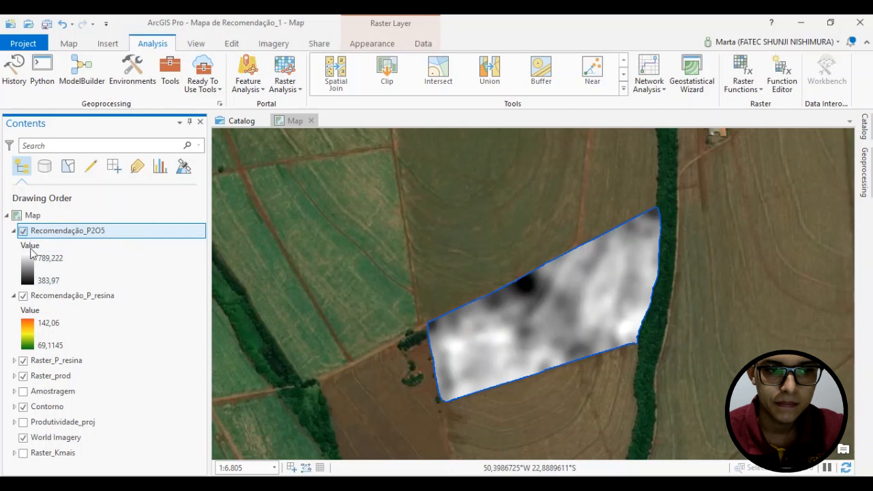
click(23, 295)
double_click(37, 272)
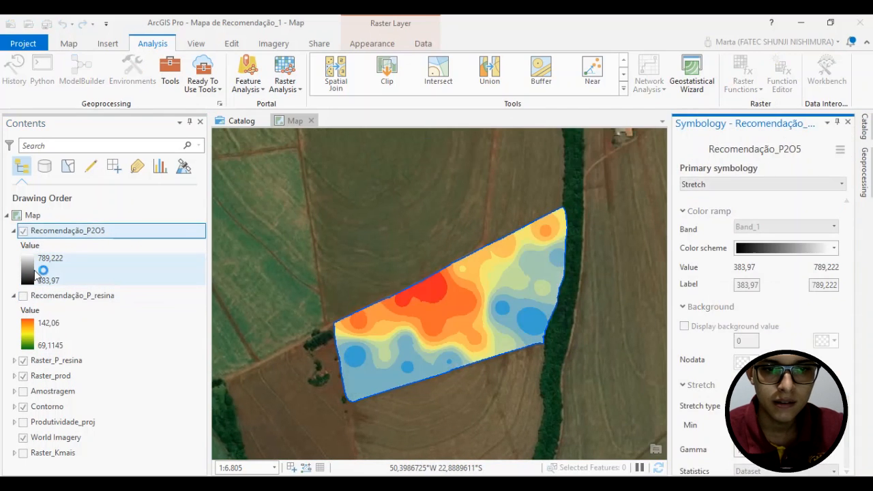
- Apply the green-yellow-red color ramp to the Recomendação_P2O5 layer, inverted so that high values are green and low values red
click(30, 274)
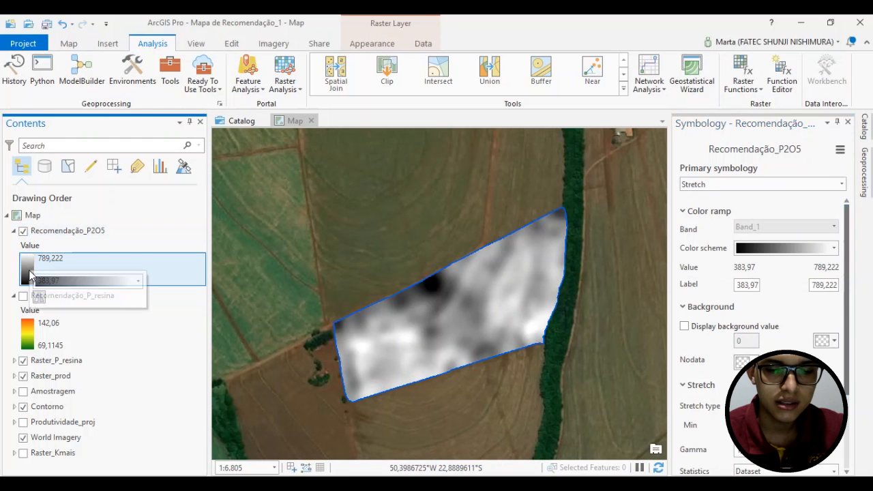
click(64, 282)
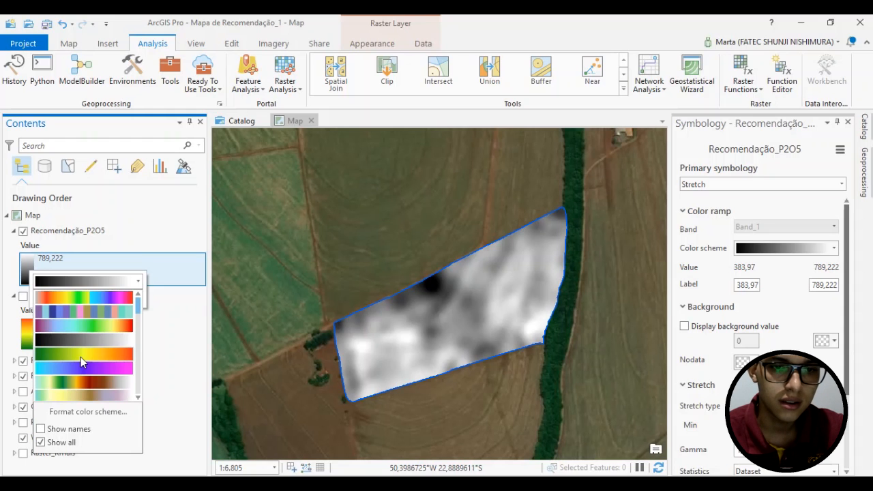
click(588, 246)
click(34, 266)
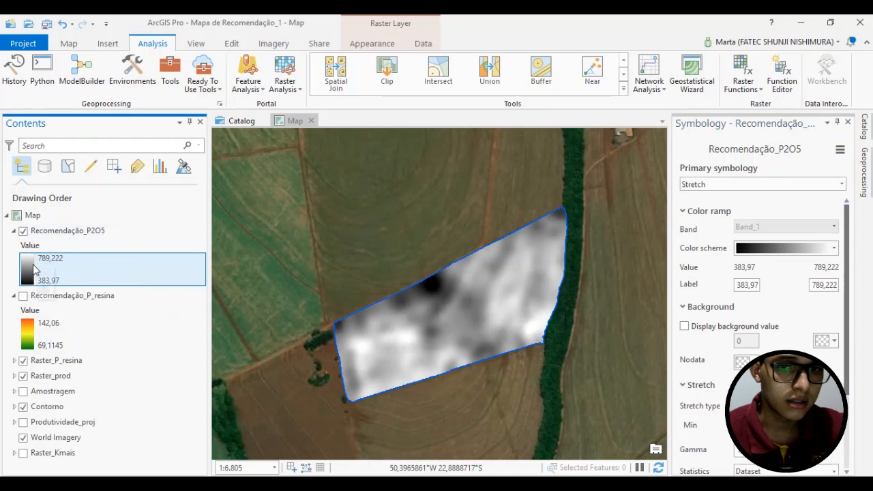
click(33, 268)
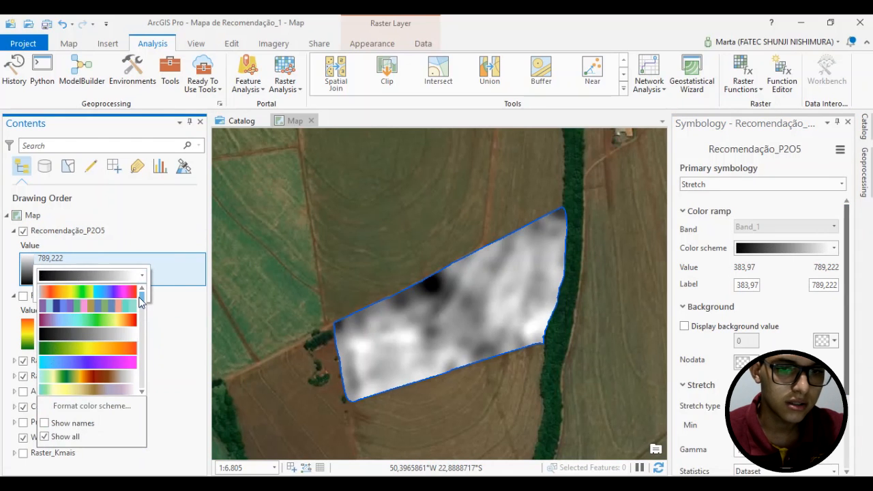
click(159, 312)
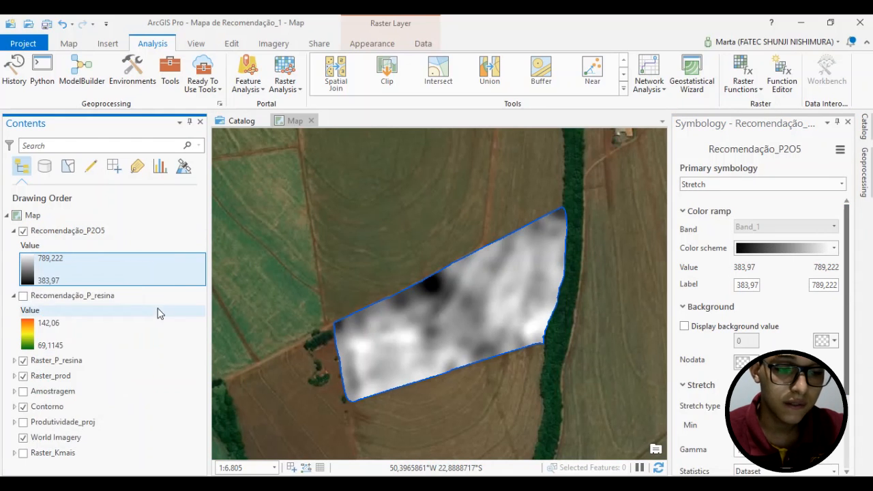
click(14, 296)
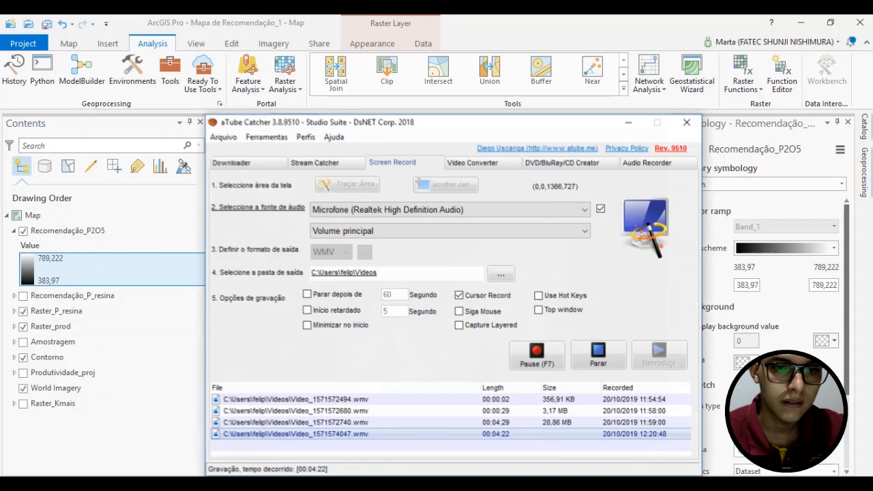
click(628, 123)
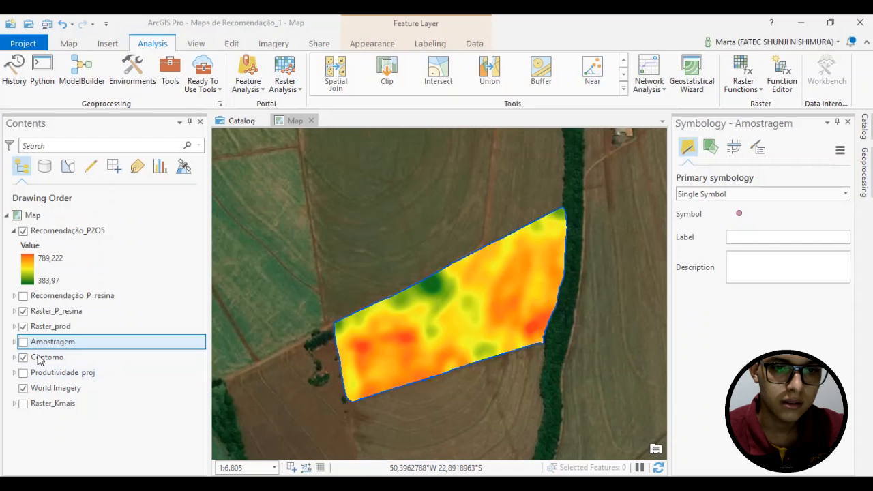
click(34, 283)
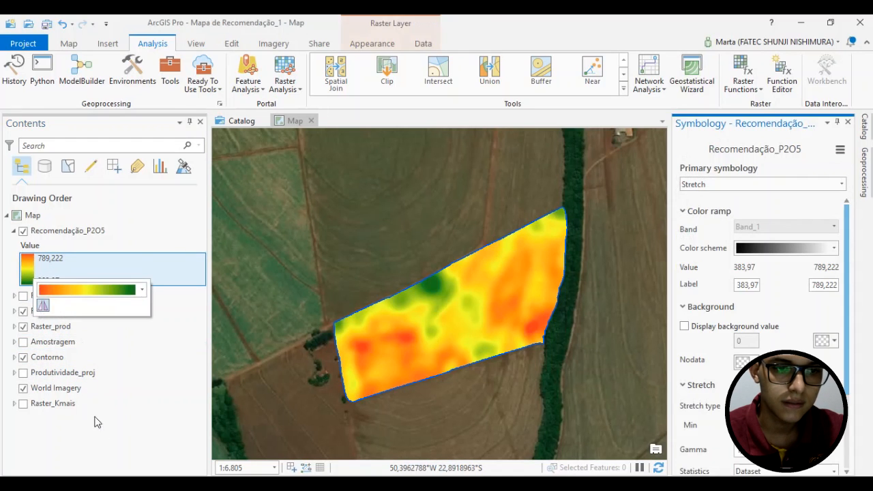
click(105, 435)
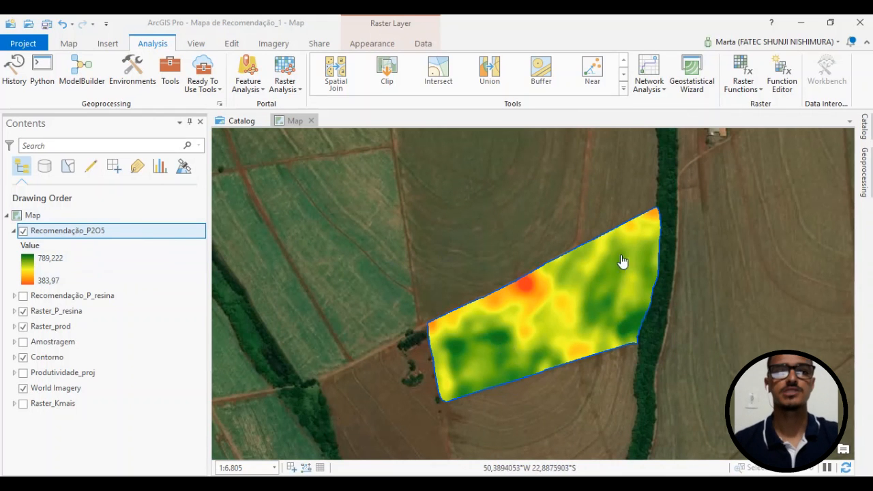
- Search the geoprocessing tools for "fis" and open Create Fishnet
click(170, 72)
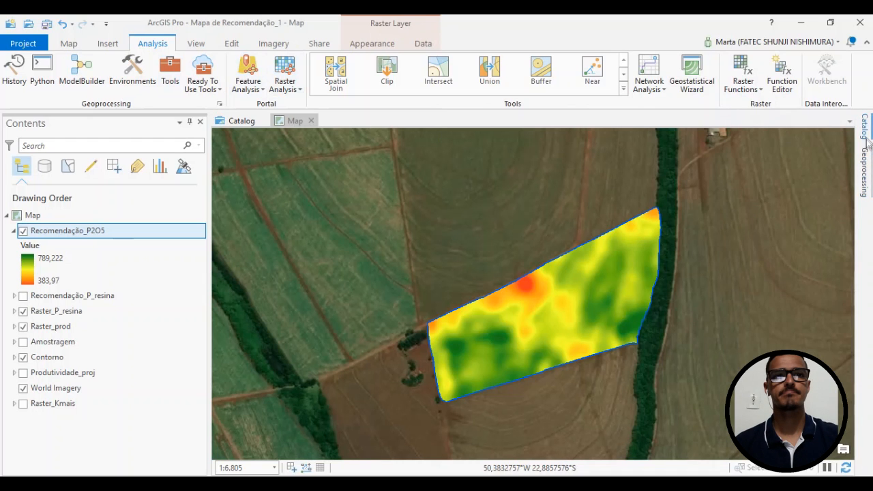
click(866, 168)
drag(725, 231, 490, 236)
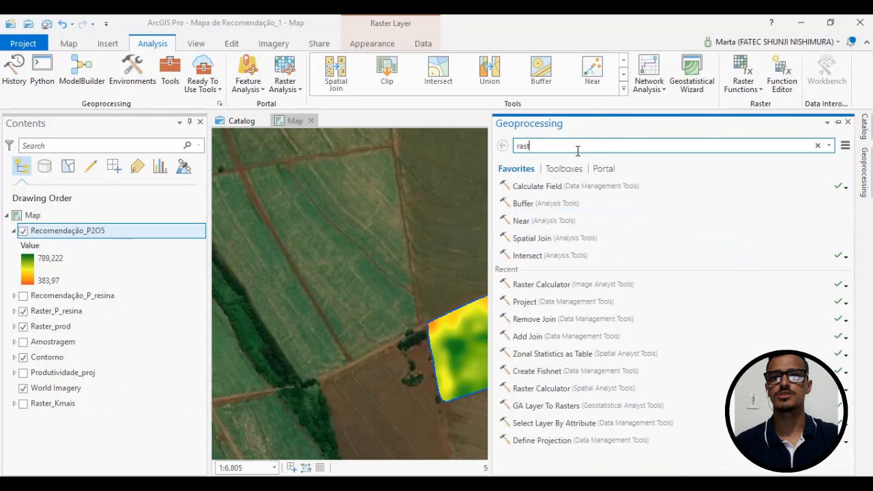
key(BackSpace)
key(BackSpace)
key(BackSpace)
click(577, 148)
text(fis)
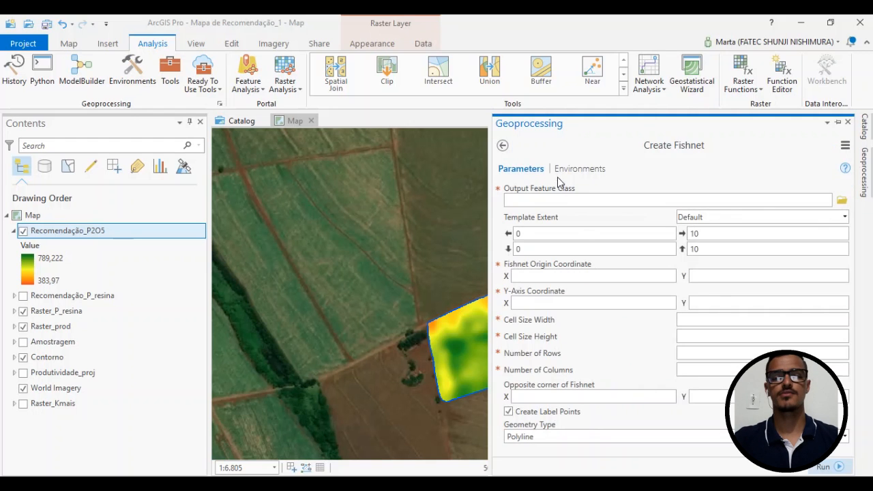
- Set the fishnet's output feature class to fishnet1 in the Mapa de Colheita_prod.gdb database
click(840, 201)
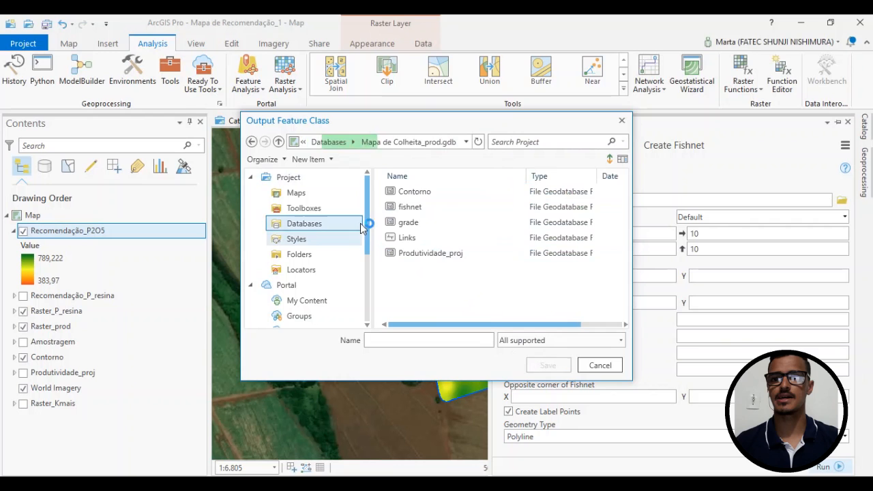
click(315, 228)
double_click(464, 198)
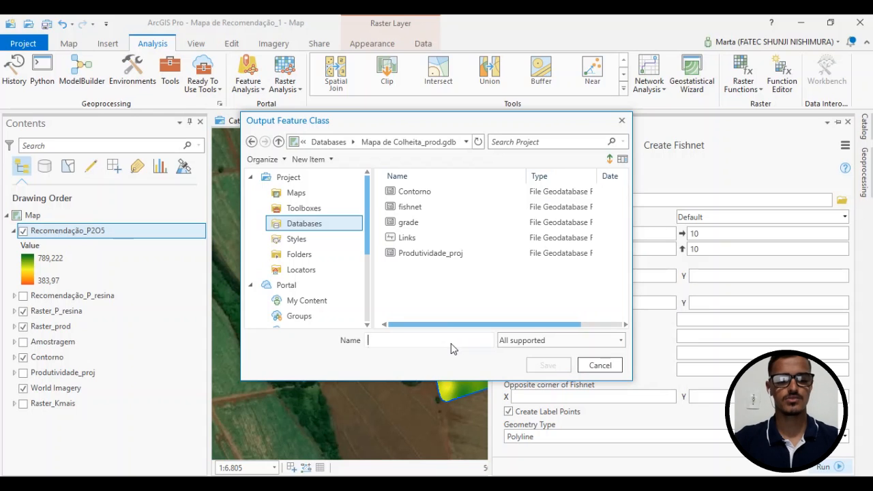
text(f)
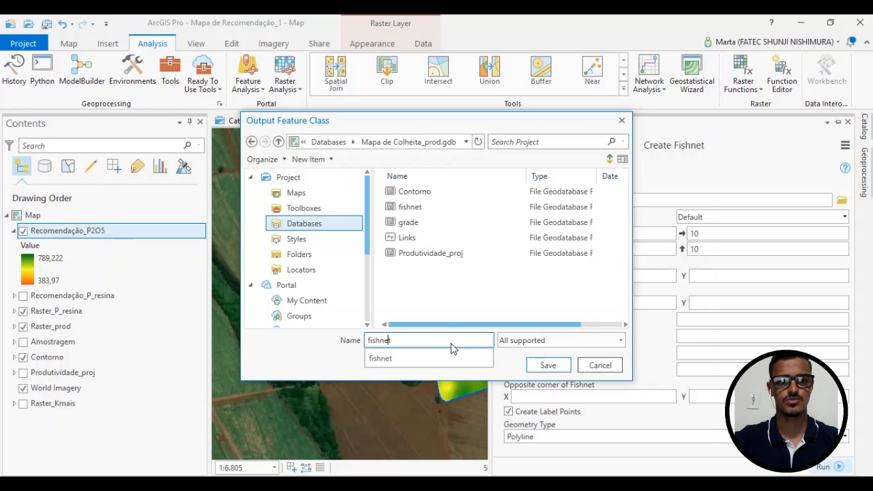
text(ishnet1)
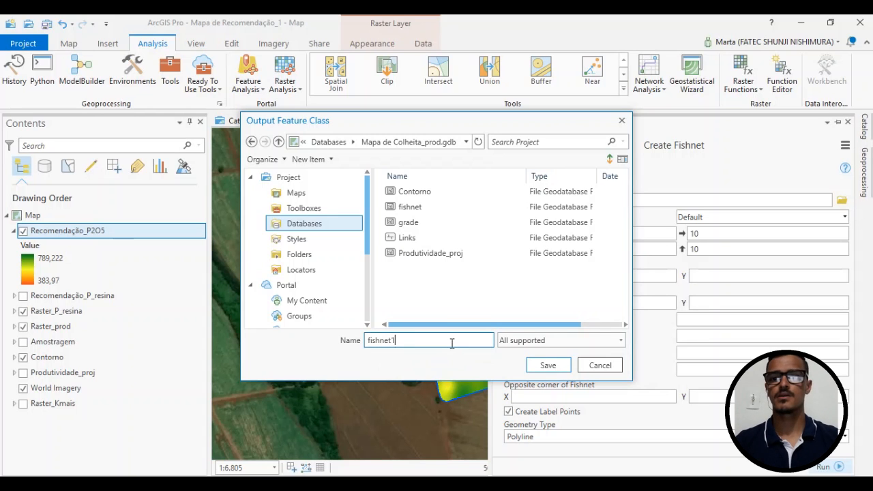
click(548, 366)
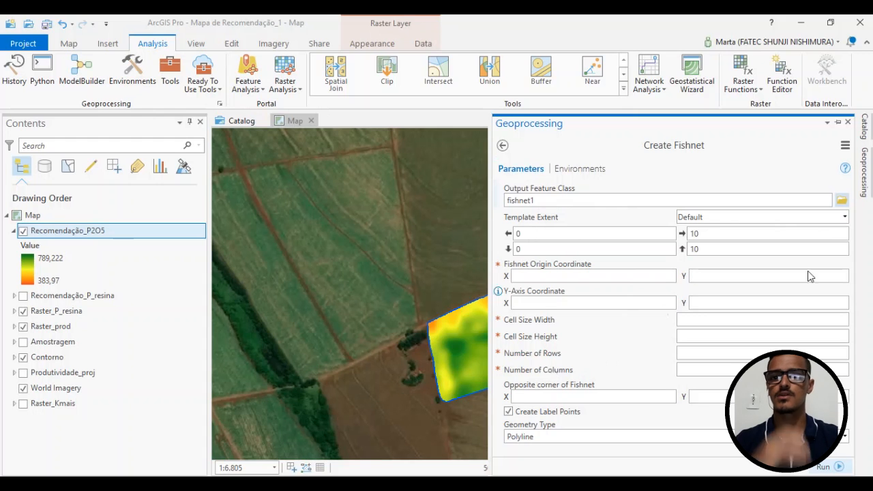
- Take the fishnet's template extent from the Contorno layer and set cell width and height to 12
click(845, 217)
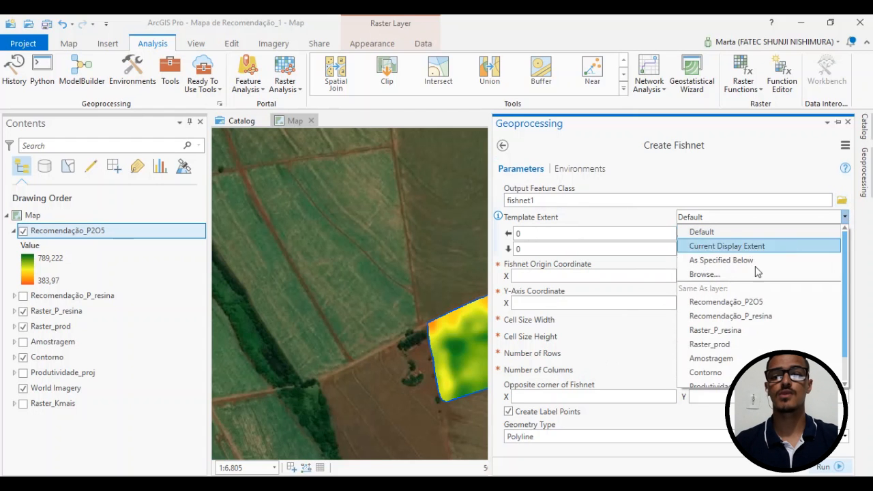
click(709, 373)
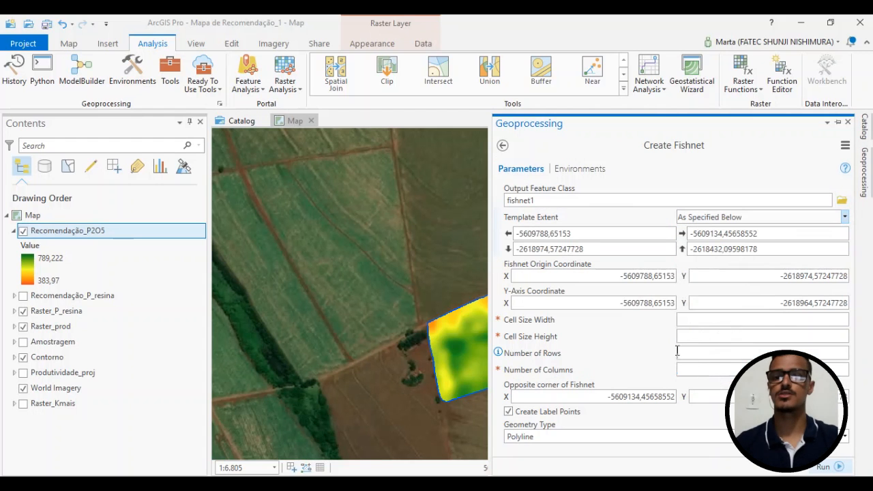
click(741, 324)
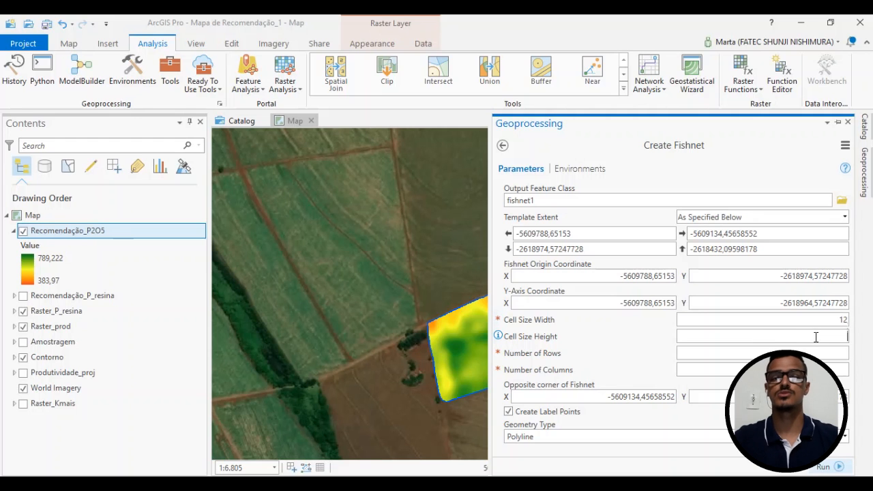
text(12)
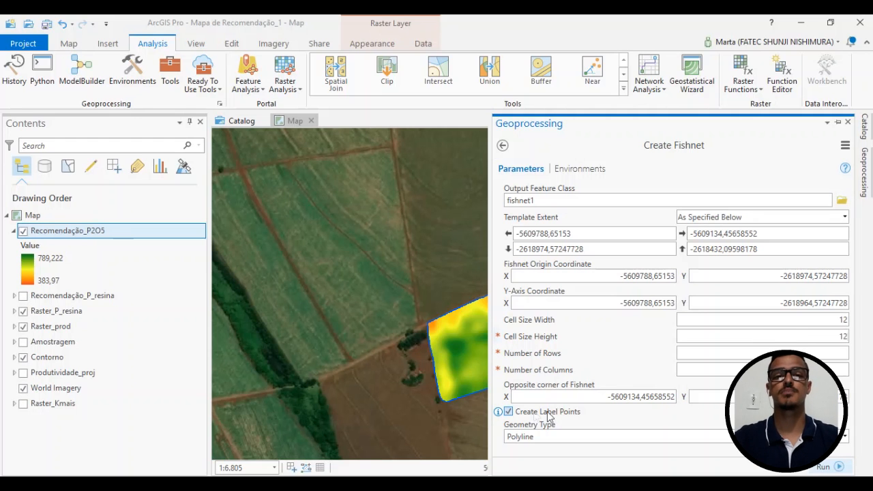
- Disable label point creation for the fishnet and set its geometry type to Polygon
click(508, 411)
click(844, 404)
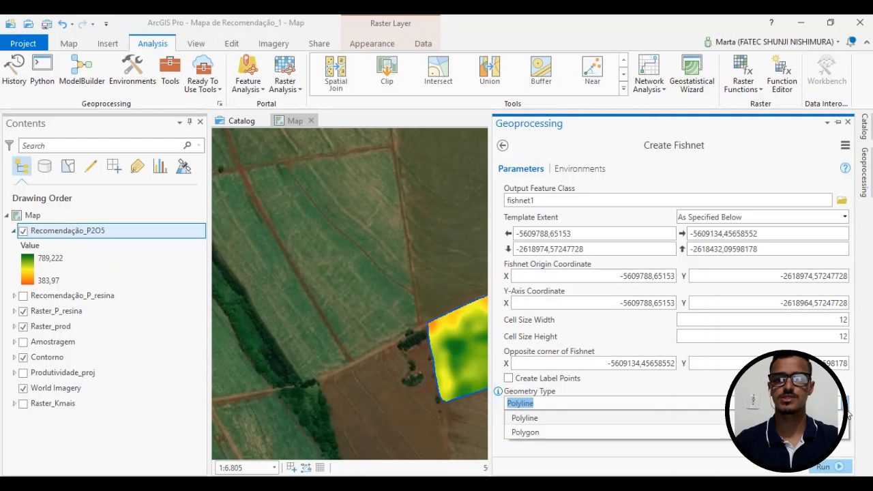
click(604, 432)
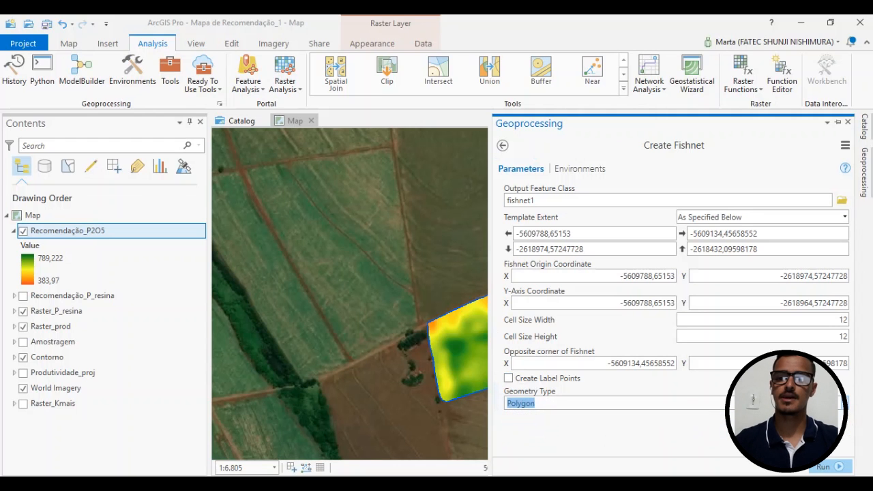
- Run Create Fishnet and open the attribute table of the fishnet1 layer
click(825, 467)
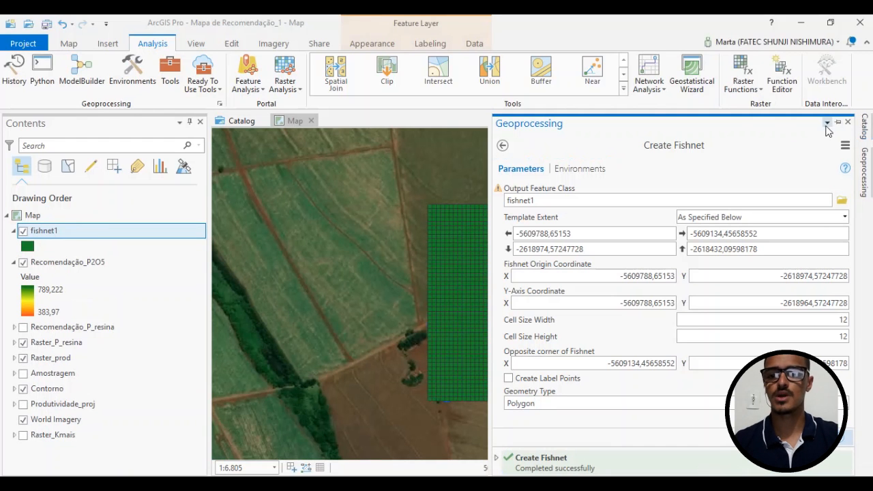
drag(488, 218, 697, 216)
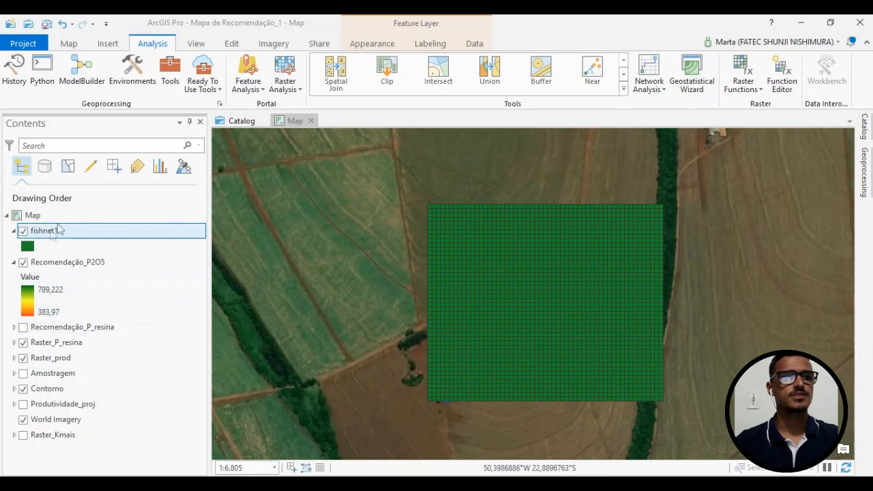
right_click(51, 234)
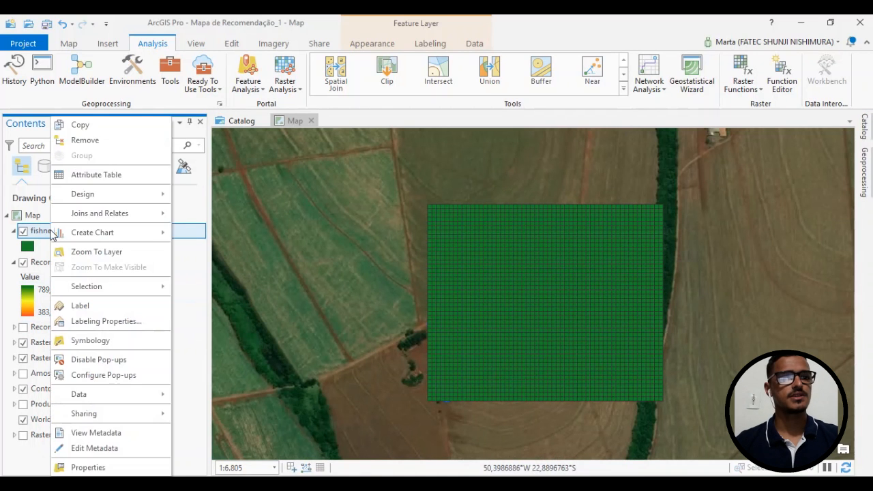
click(118, 180)
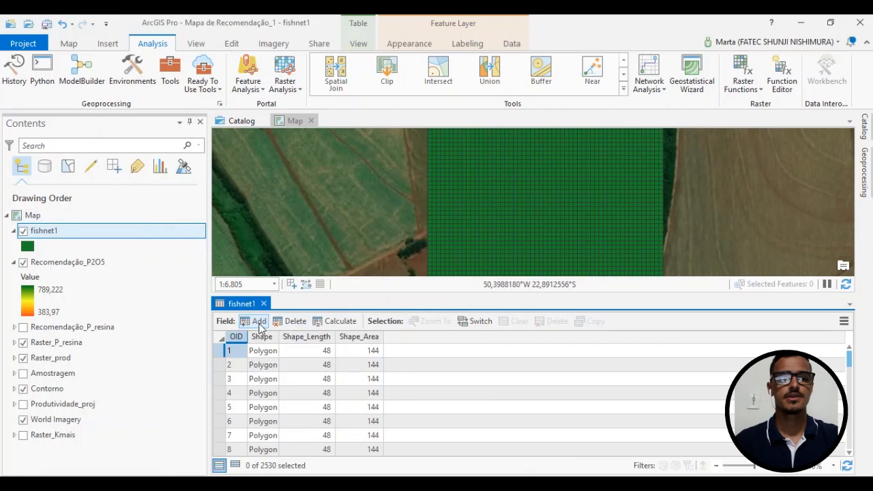
- Add a field named Dose to the fishnet1 table with the Double data type
click(260, 321)
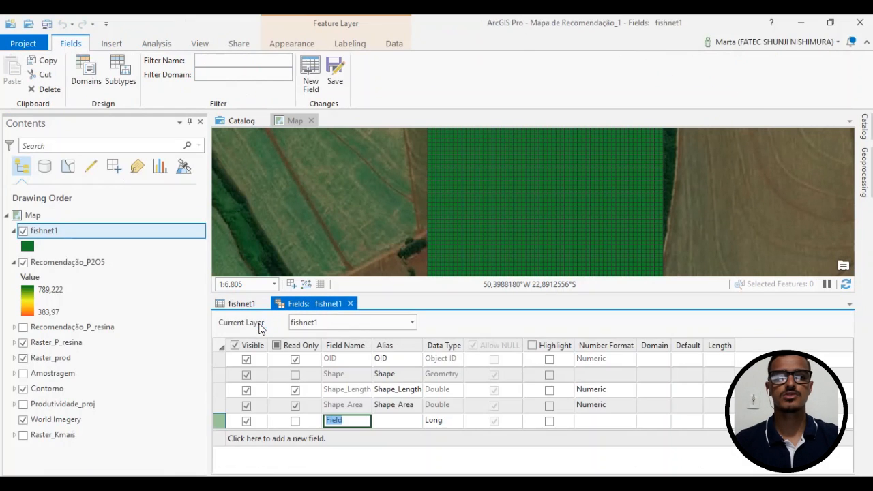
text(Dose)
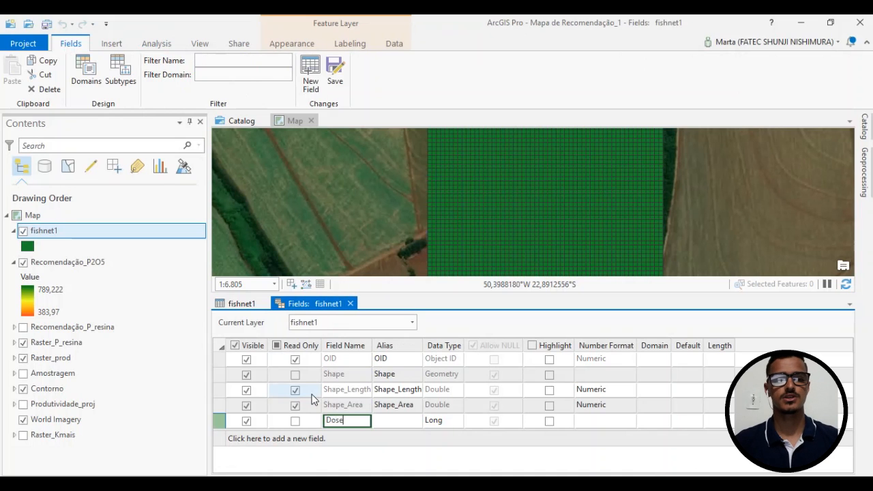
click(456, 420)
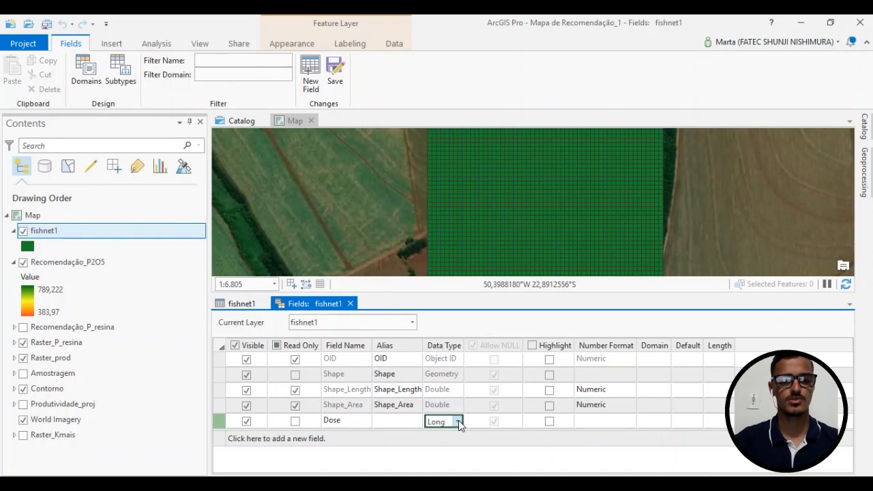
click(459, 422)
click(440, 345)
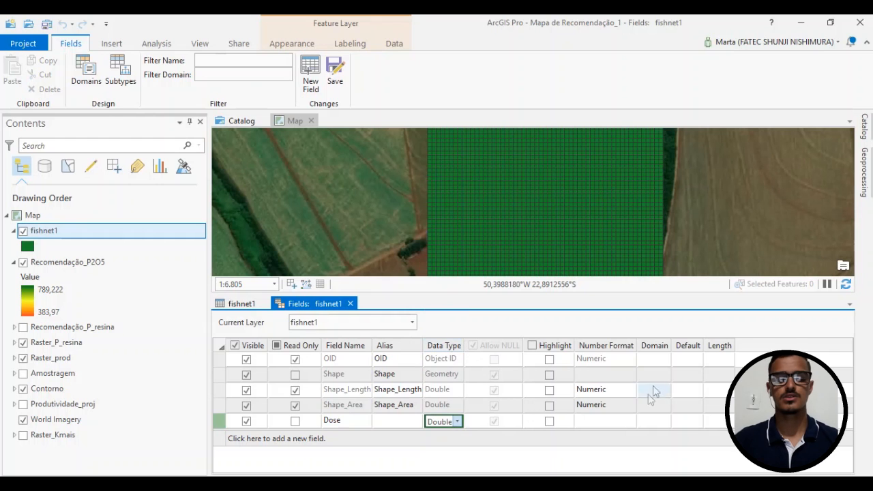
- Set the Dose field's number format to Numeric and save the field changes
click(624, 421)
click(628, 422)
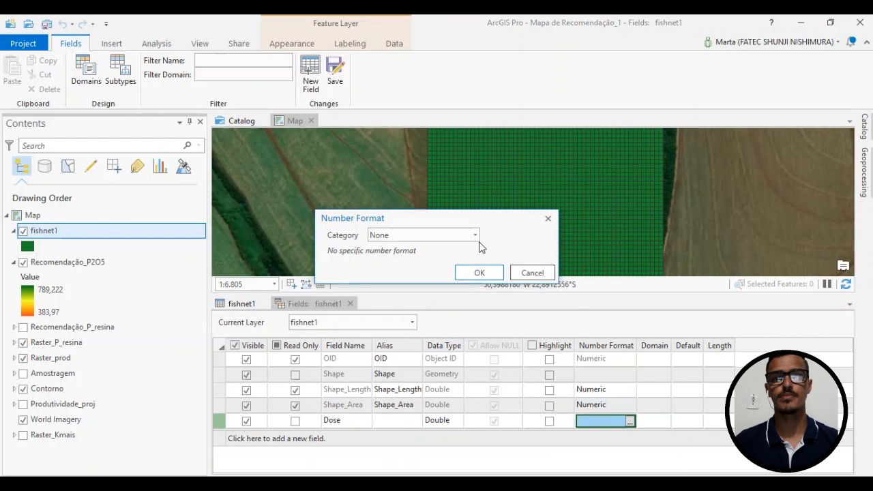
click(476, 235)
click(419, 282)
click(481, 443)
click(334, 68)
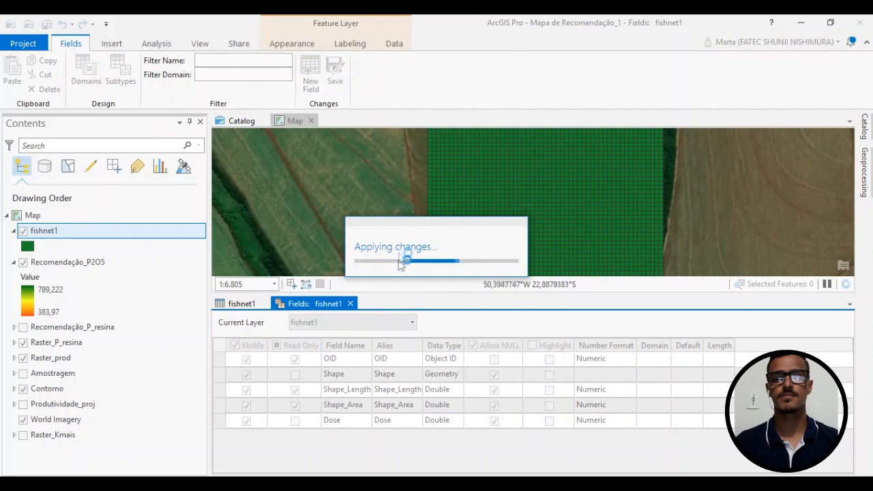
- Close the fields view and the attribute table of fishnet1
click(350, 304)
click(266, 304)
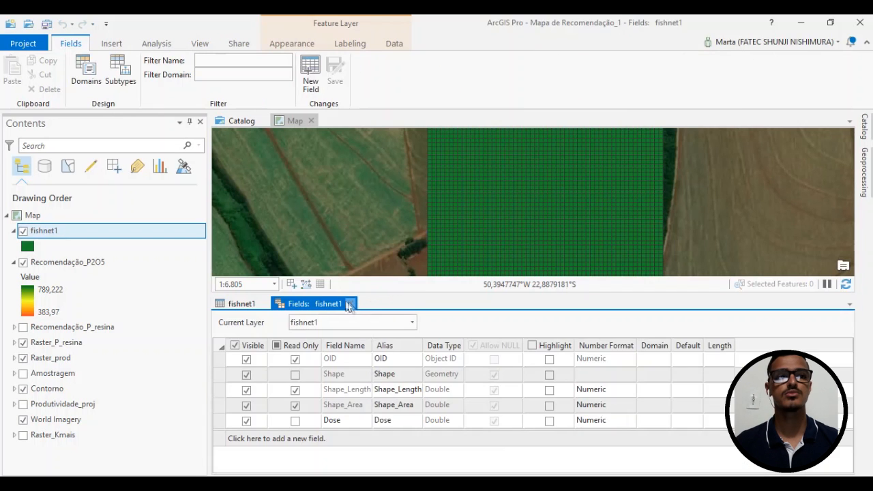
click(350, 303)
click(266, 303)
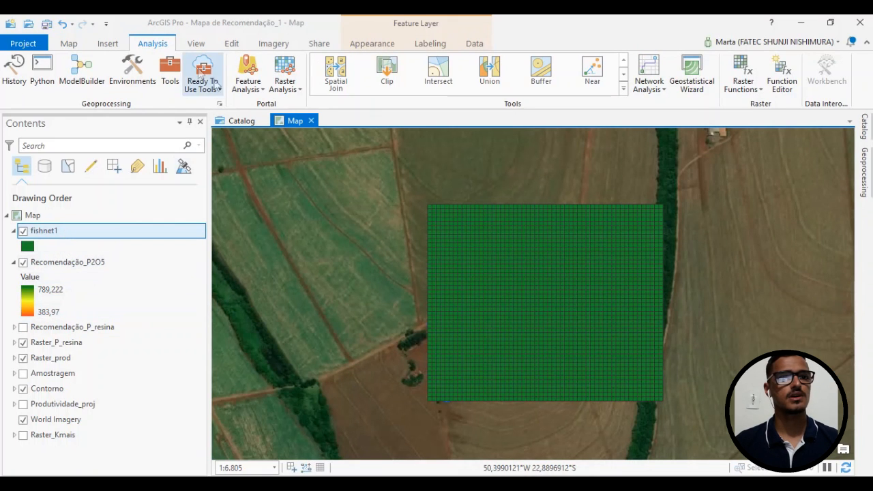
- Search the geoprocessing tools for "inters" and open the Intersect analysis tool
click(171, 70)
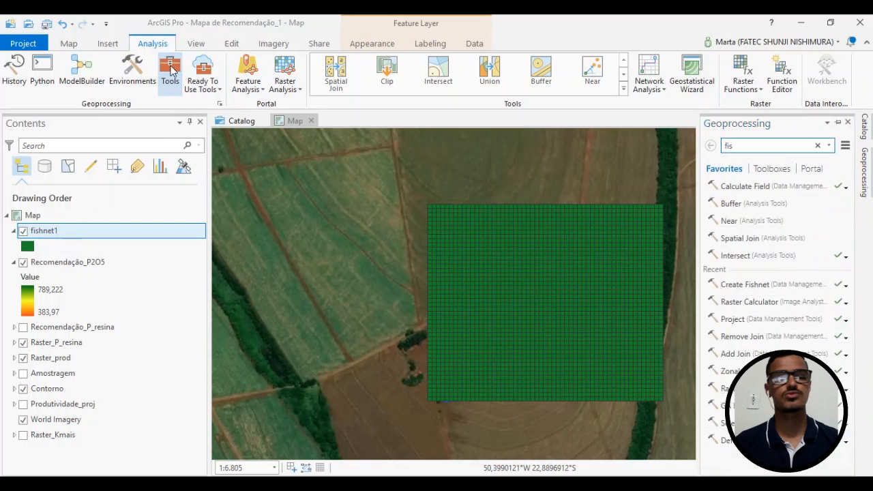
click(630, 140)
click(170, 74)
text(fis)
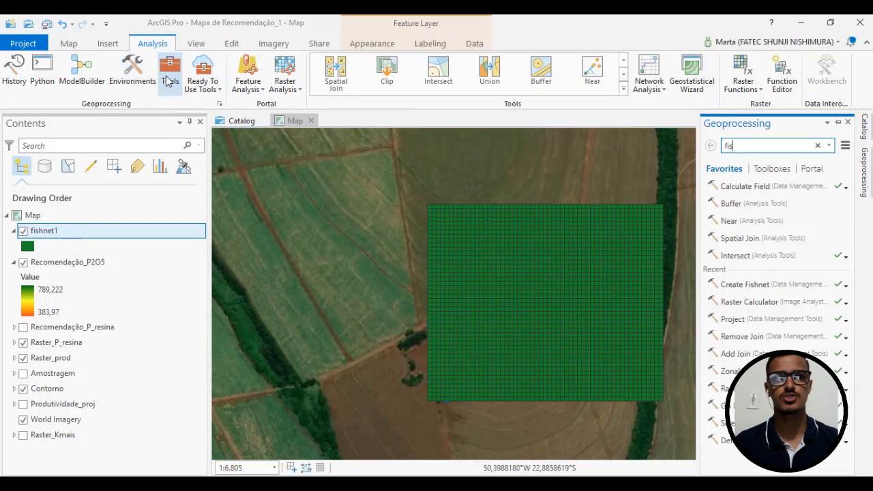
key(BackSpace)
key(BackSpace)
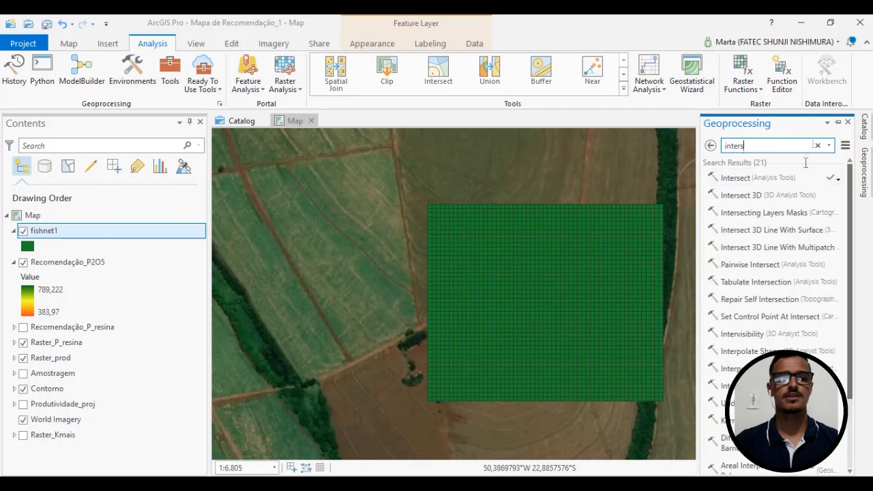
click(736, 178)
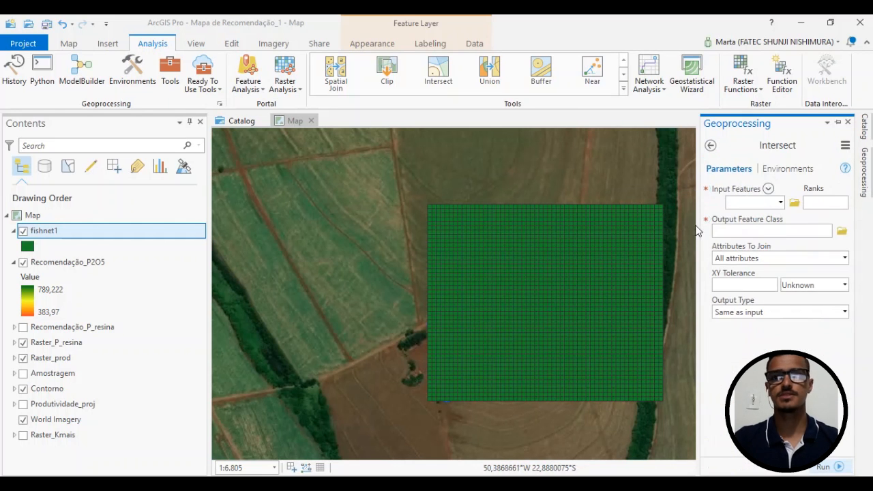
- Choose fishnet1 and Contorno as the input features of the Intersect
drag(701, 247, 656, 246)
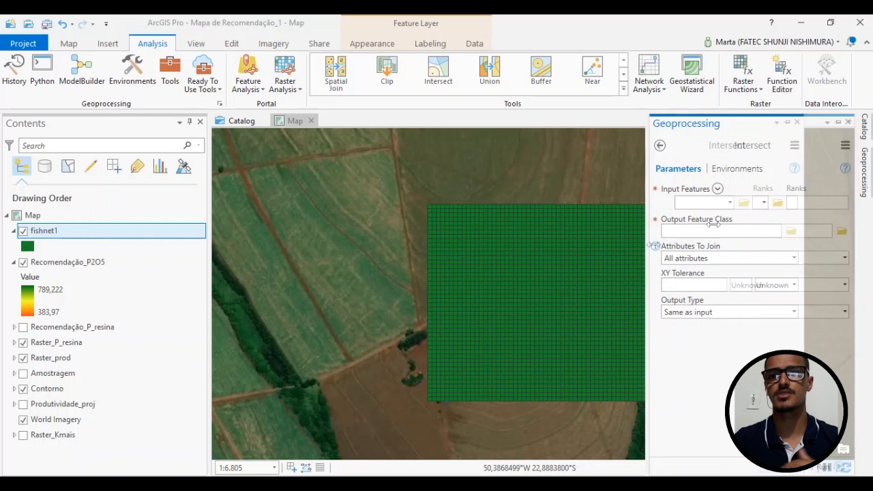
click(763, 202)
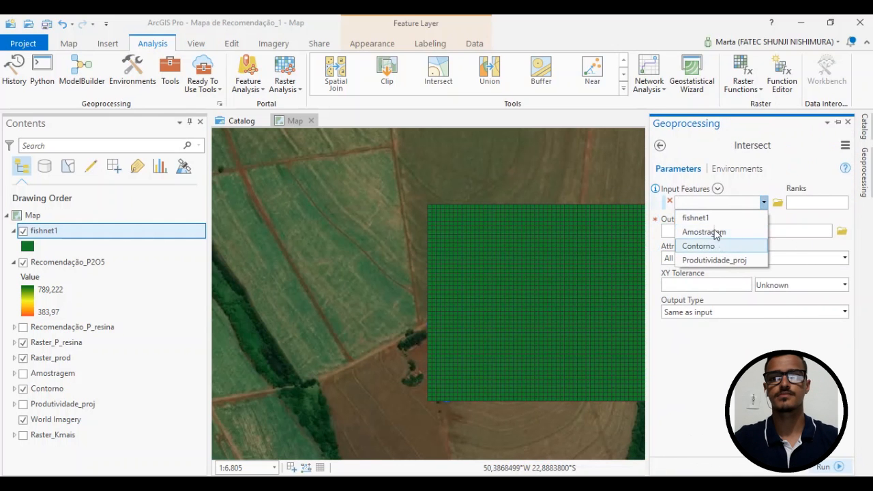
click(710, 218)
click(763, 218)
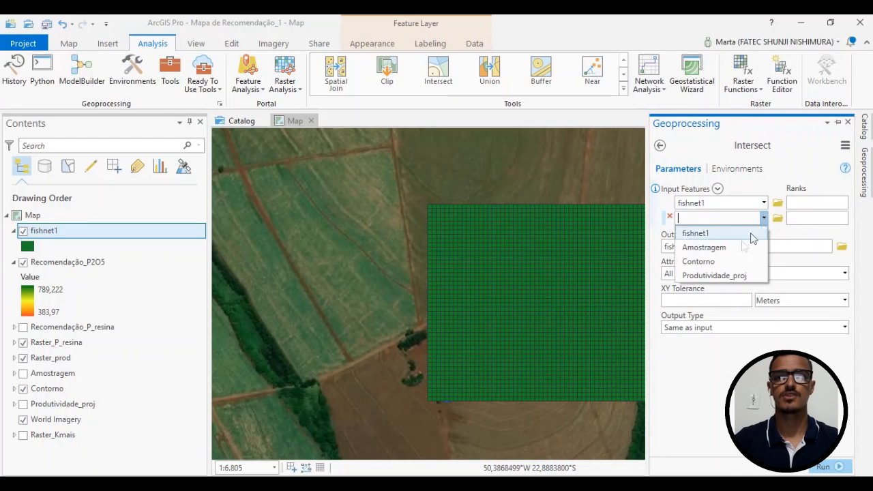
click(727, 262)
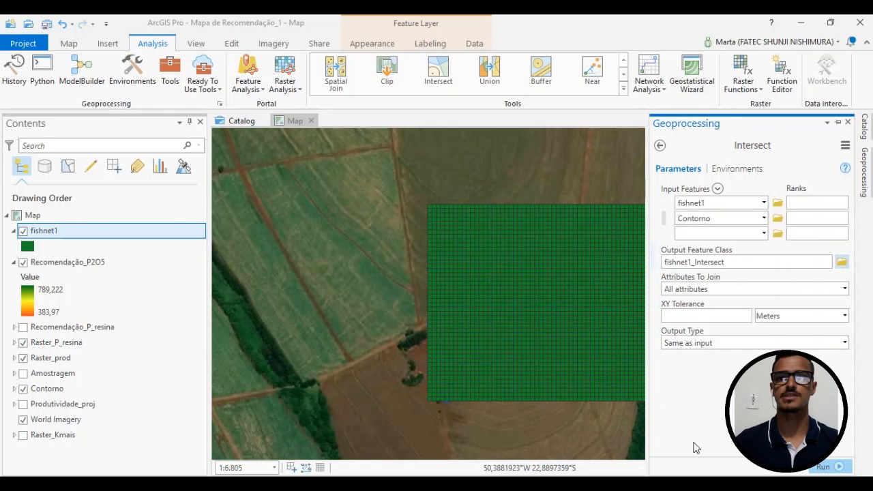
- Set the Intersect's output feature class to grade_amostral in the Mapa de Colheita_prod.gdb database
click(841, 262)
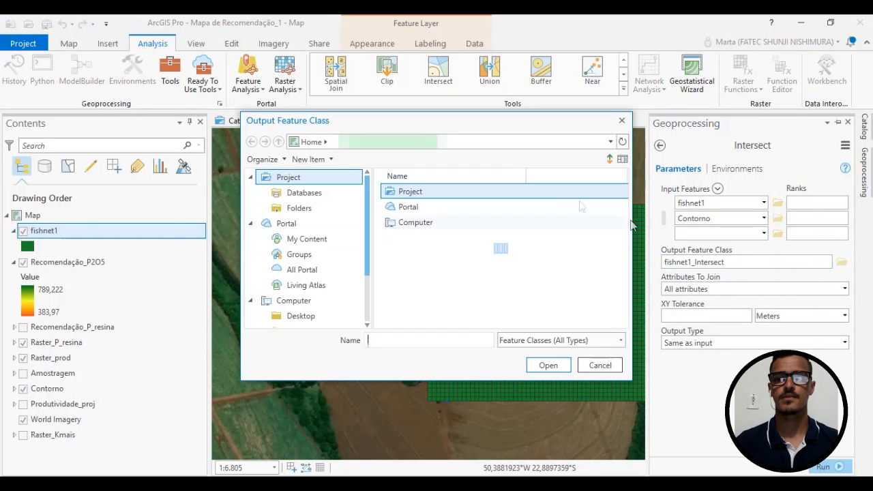
click(326, 196)
double_click(424, 191)
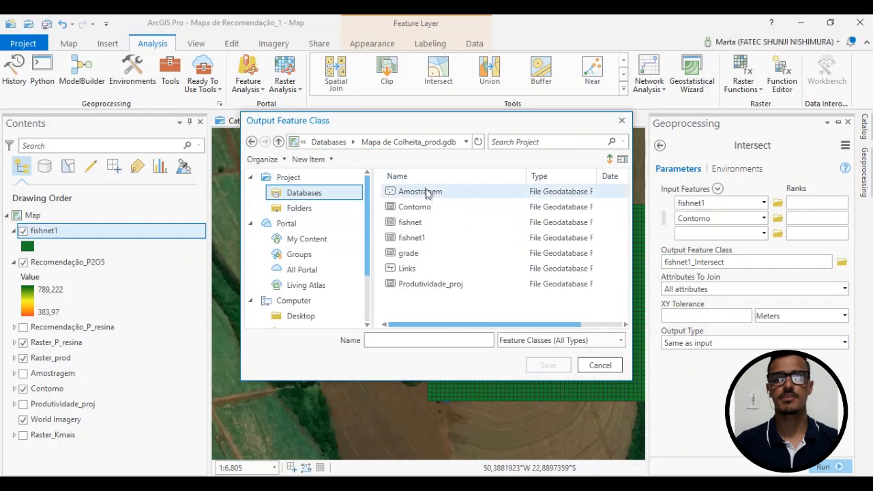
click(447, 339)
text(ga)
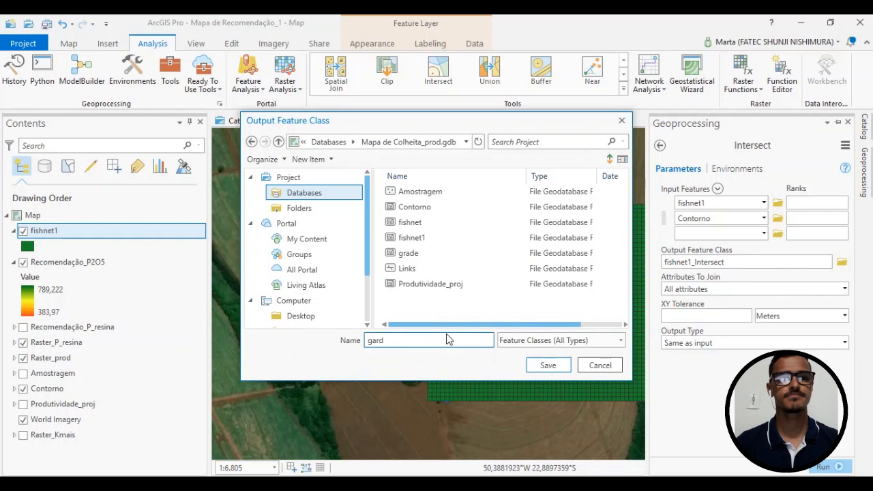
key(BackSpace)
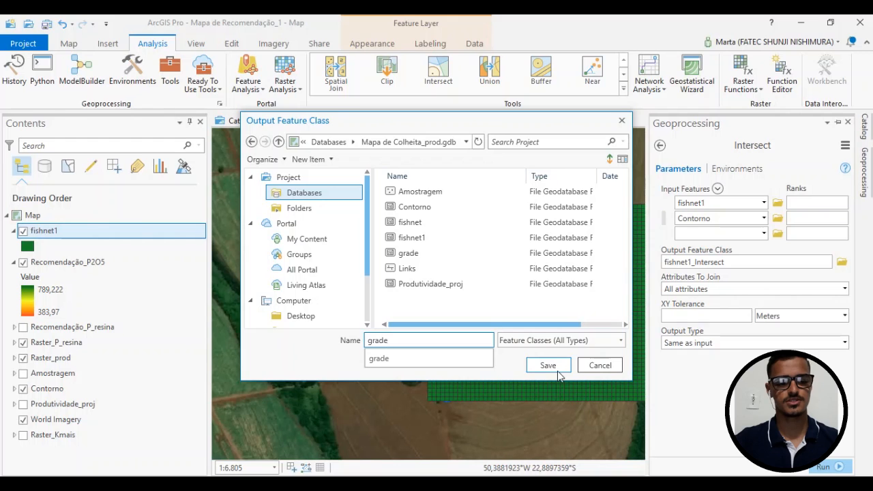
text(_amostral)
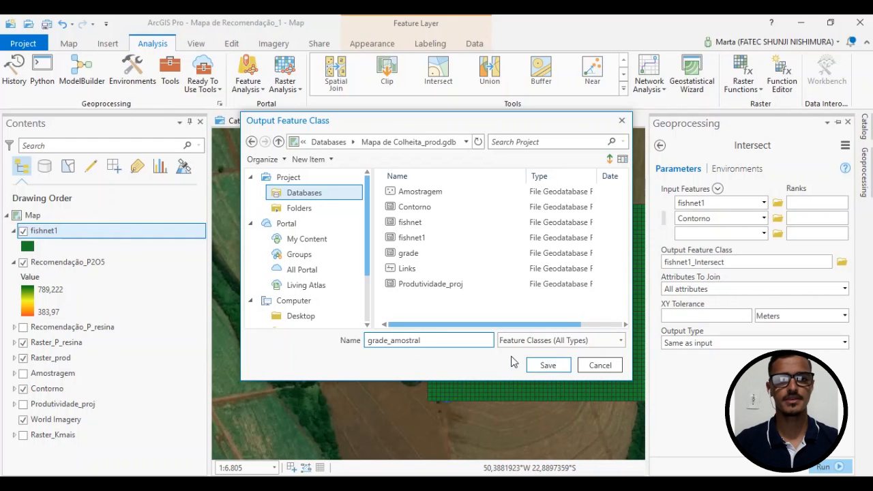
click(542, 364)
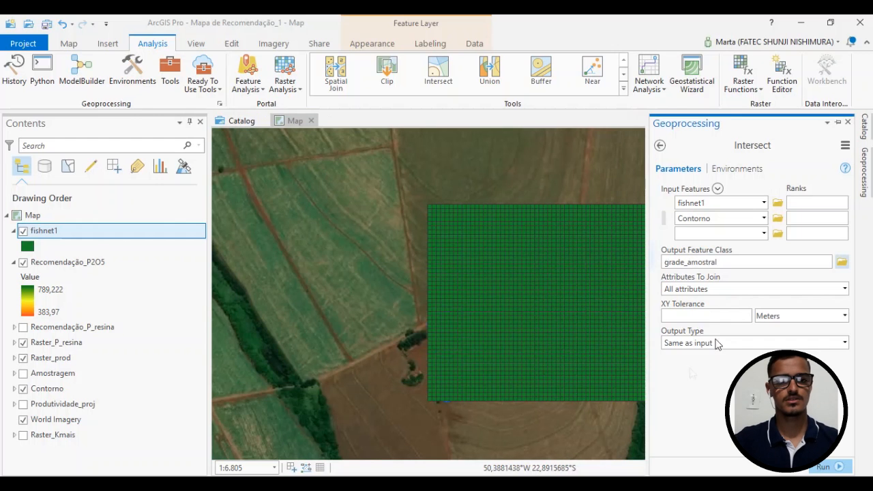
- Run the Intersect and remove the fishnet1 layer from the map
click(835, 466)
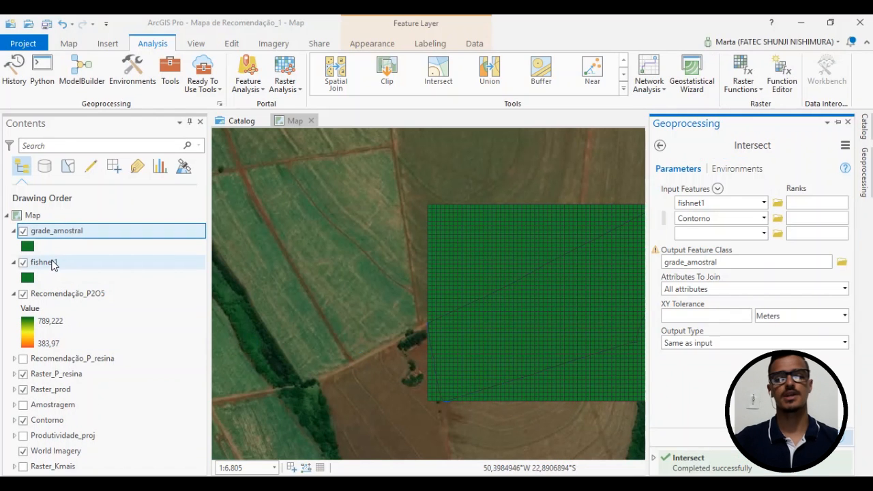
right_click(55, 261)
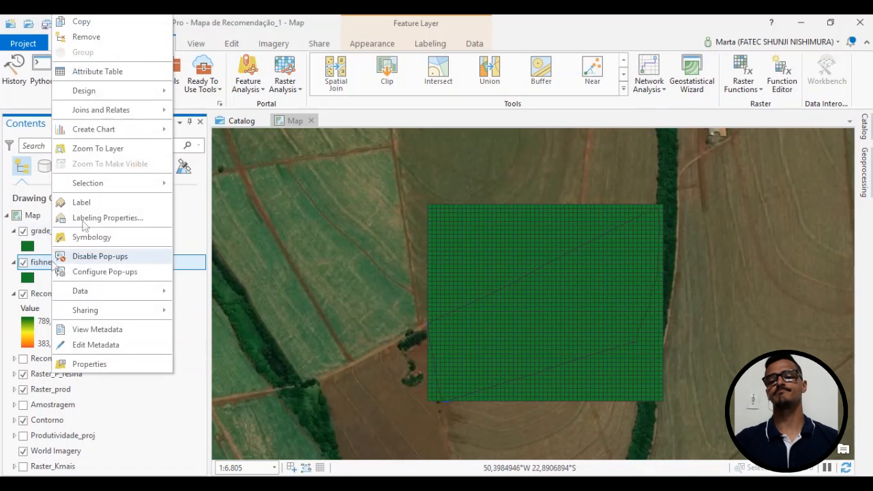
click(94, 38)
- Search the geoprocessing tools for "zonal" and open Zonal Statistics as Table
click(170, 72)
click(706, 152)
text(zonal)
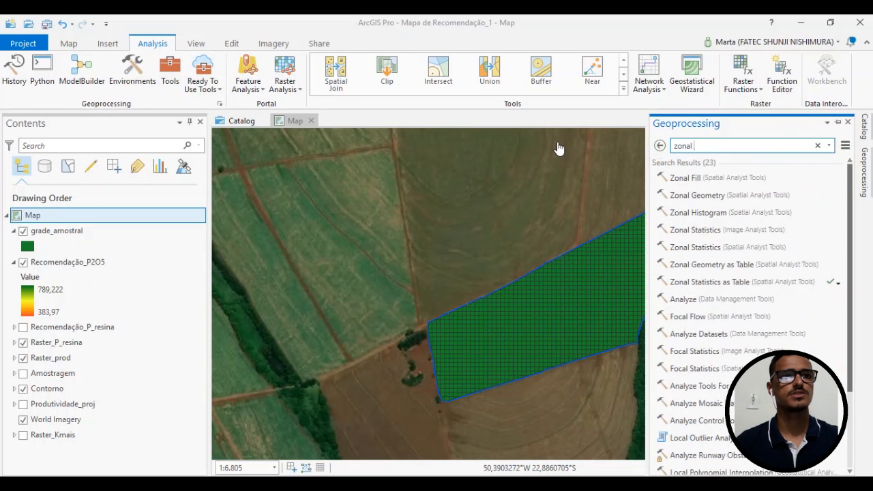
click(714, 285)
- Set the zonal statistics' zone data to grade_amostral, the zone field to OBJECTID and the value raster to Recomendação_P2O5
click(805, 200)
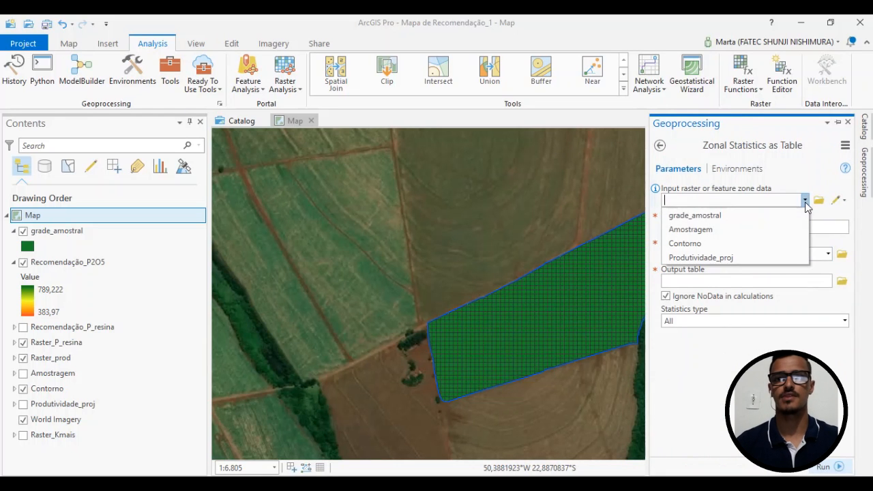
click(740, 216)
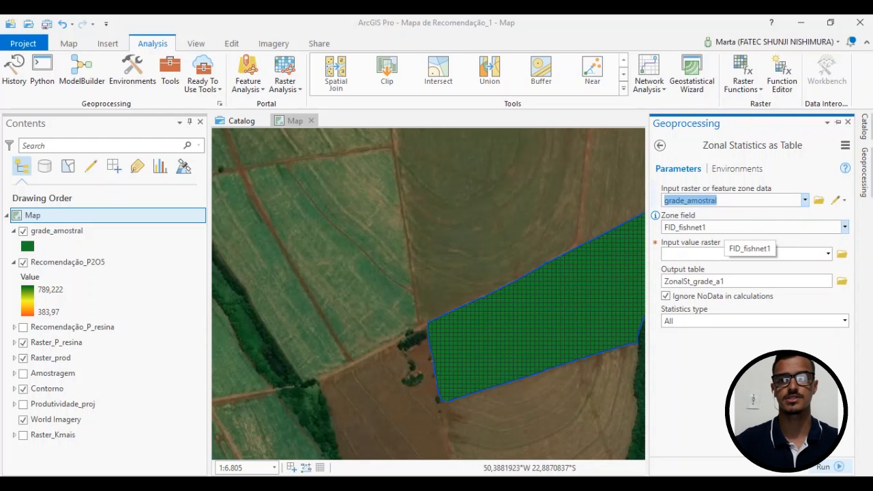
click(844, 227)
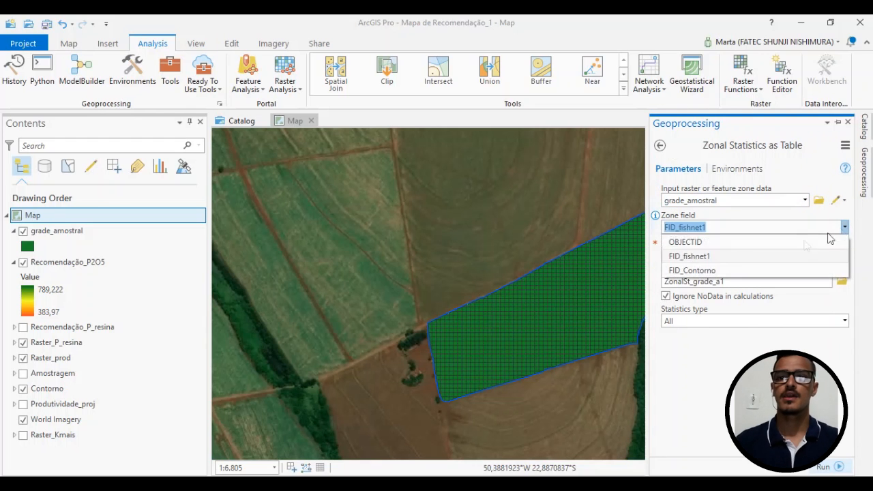
click(785, 241)
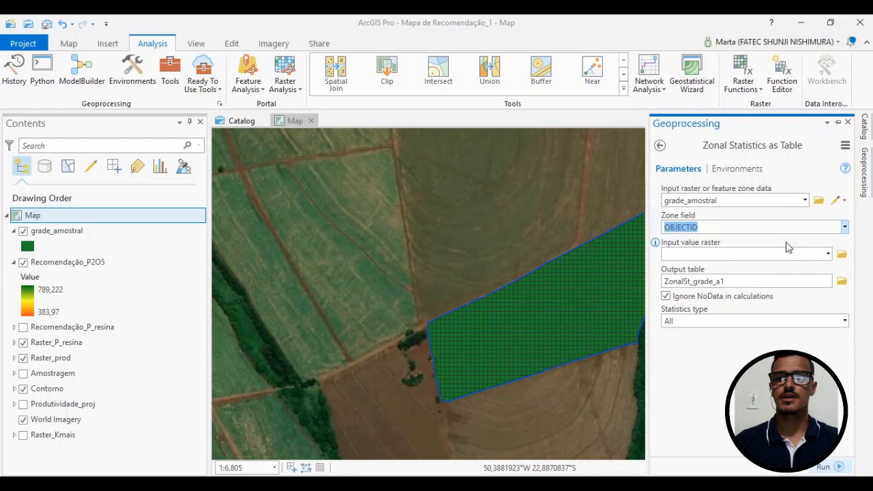
click(827, 255)
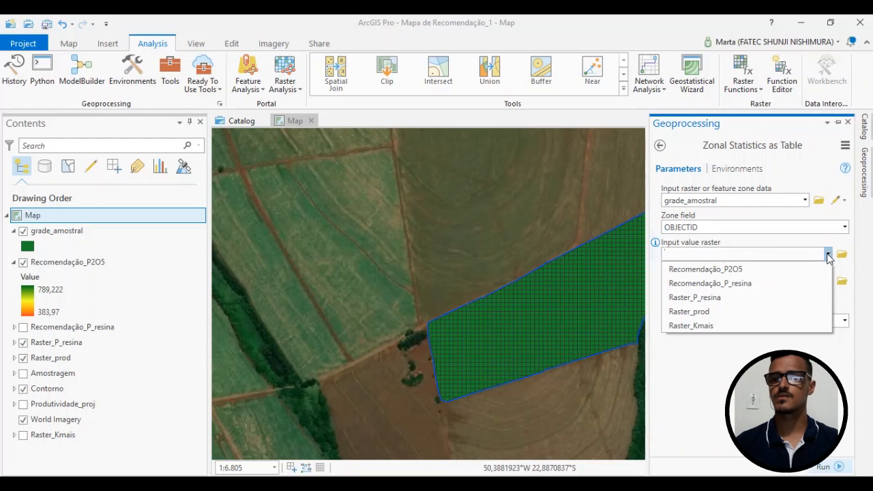
click(758, 270)
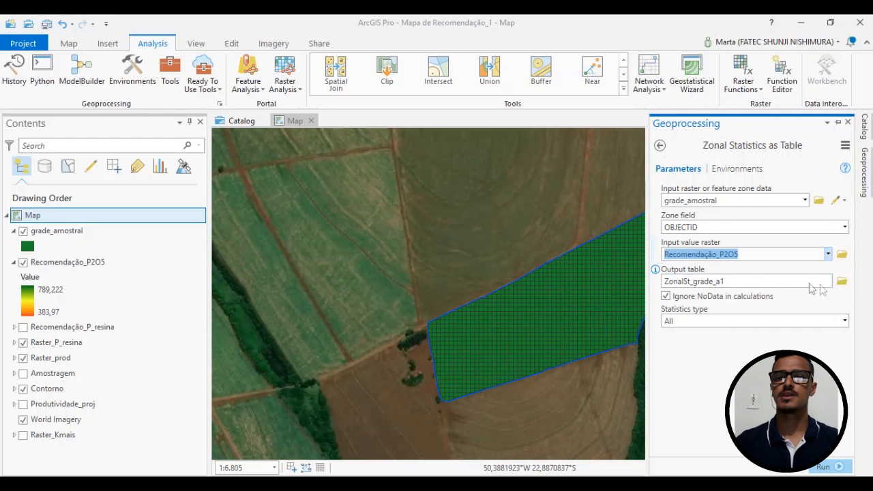
- Set the zonal statistics' output table to Grade_zonal in the Mapa de Colheita_prod.gdb database
click(841, 283)
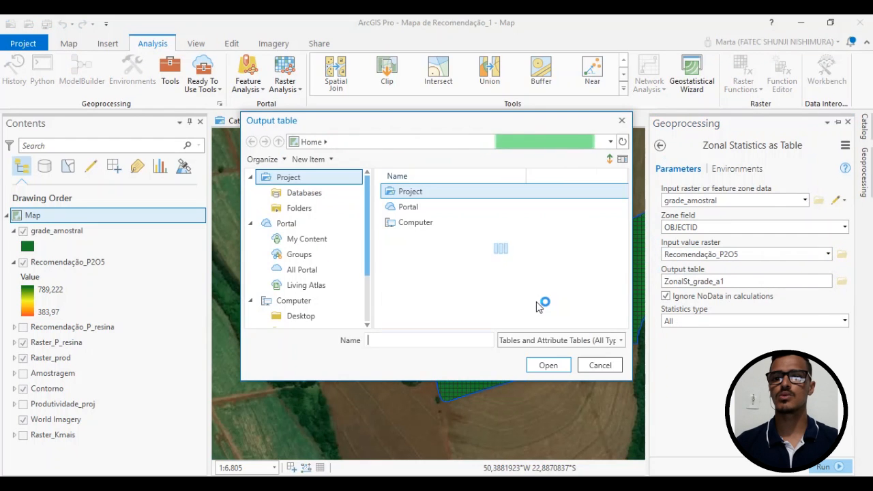
click(303, 193)
double_click(409, 192)
click(455, 343)
text(Grade)
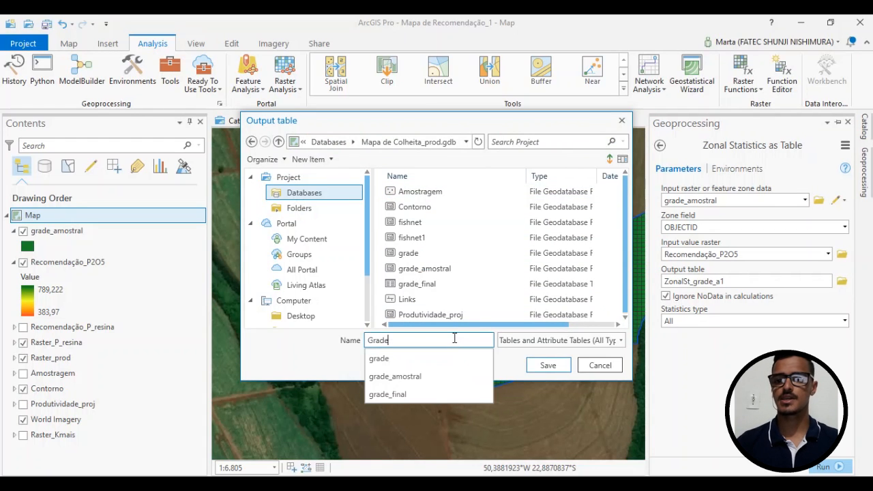
text(_fina)
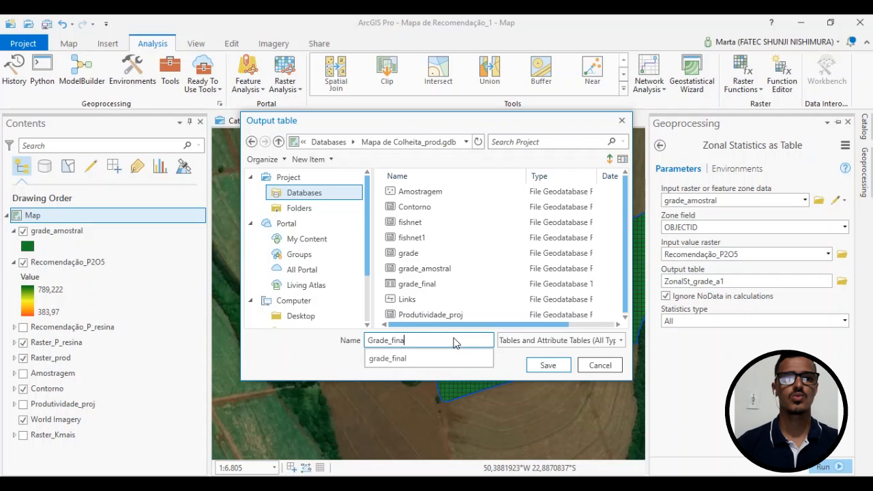
key(BackSpace)
text(zonal)
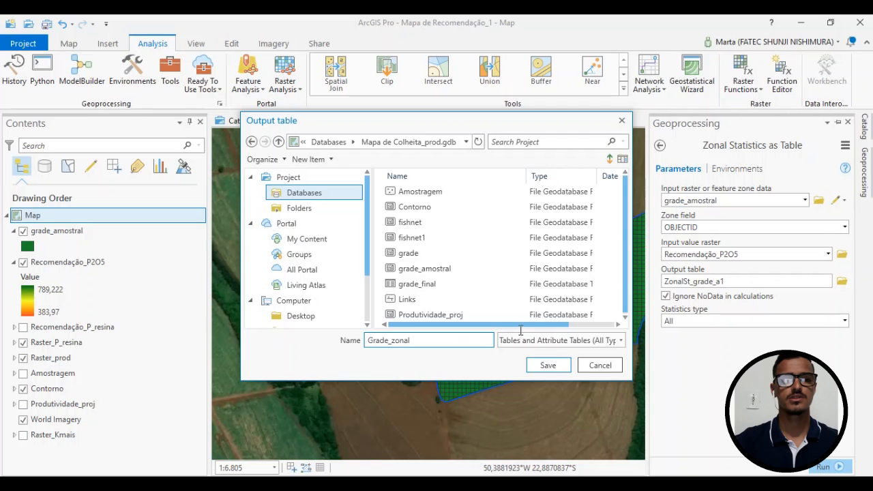
click(548, 365)
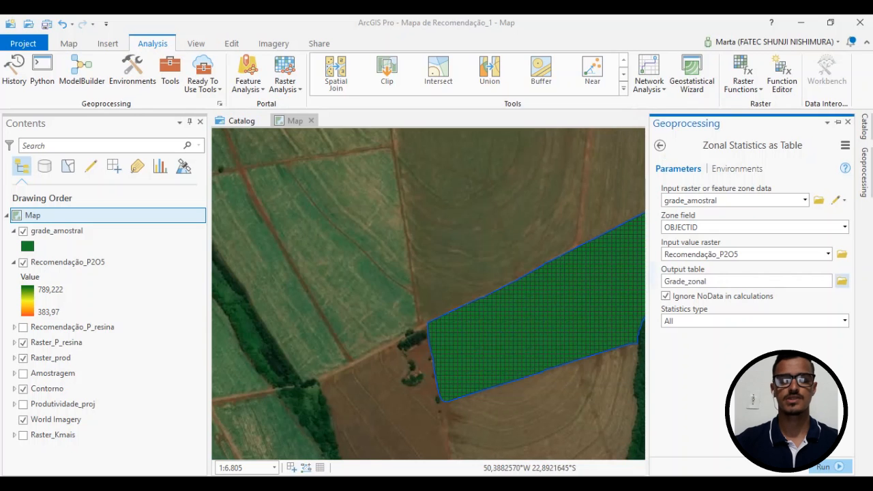
- Run Zonal Statistics as Table with all statistics, then close its result details and the tool
click(825, 467)
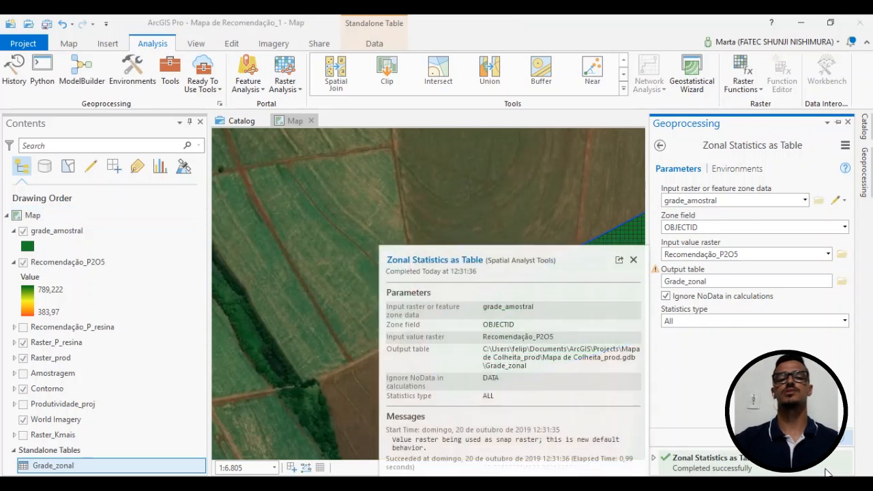
click(633, 260)
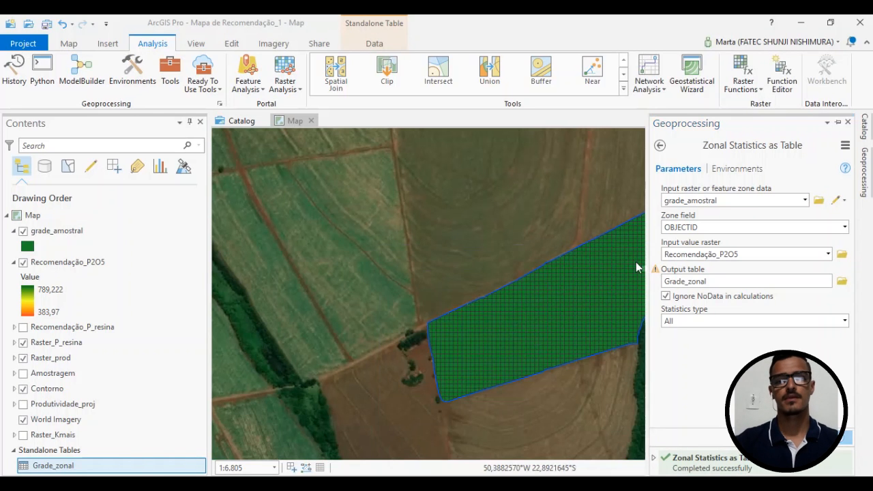
click(848, 122)
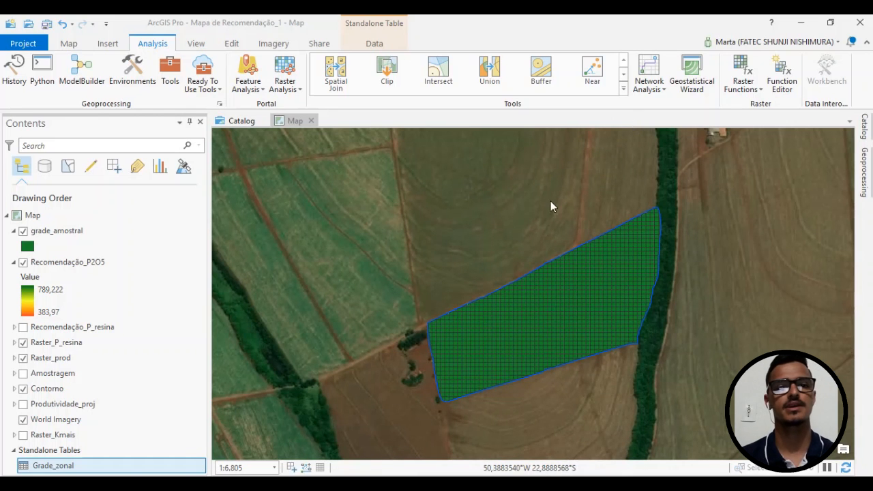
- Start an Add Join on the grade_amostral layer with OBJECTID as the input join field
click(78, 235)
right_click(74, 232)
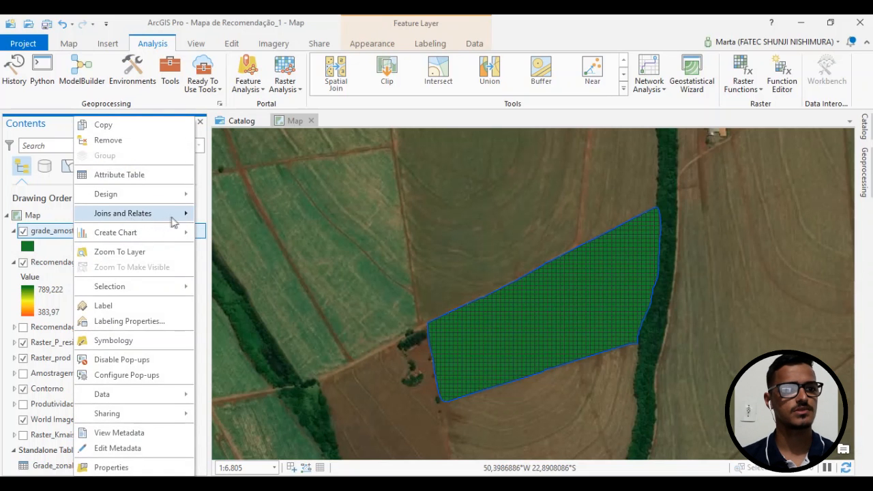
mouse_move(174, 222)
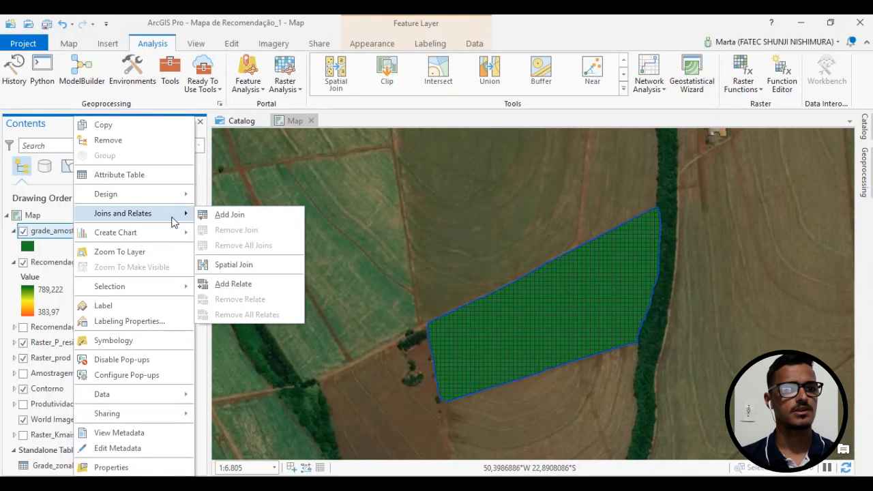
click(224, 216)
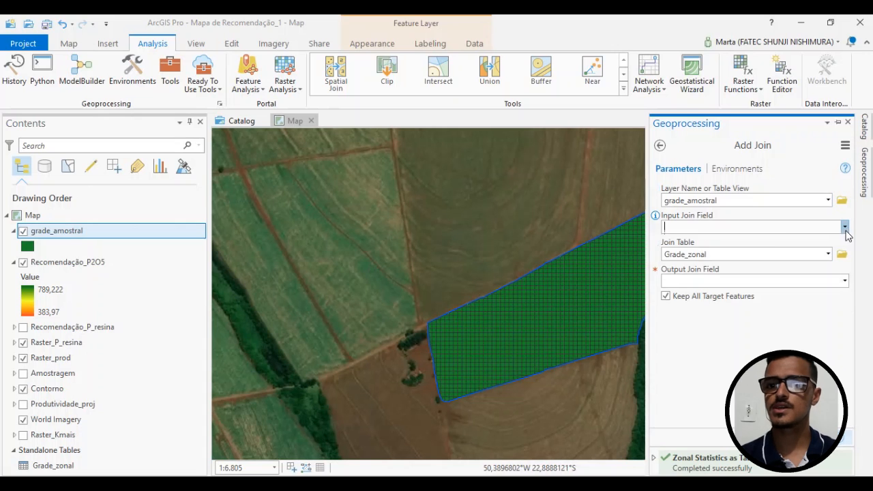
click(844, 228)
click(765, 243)
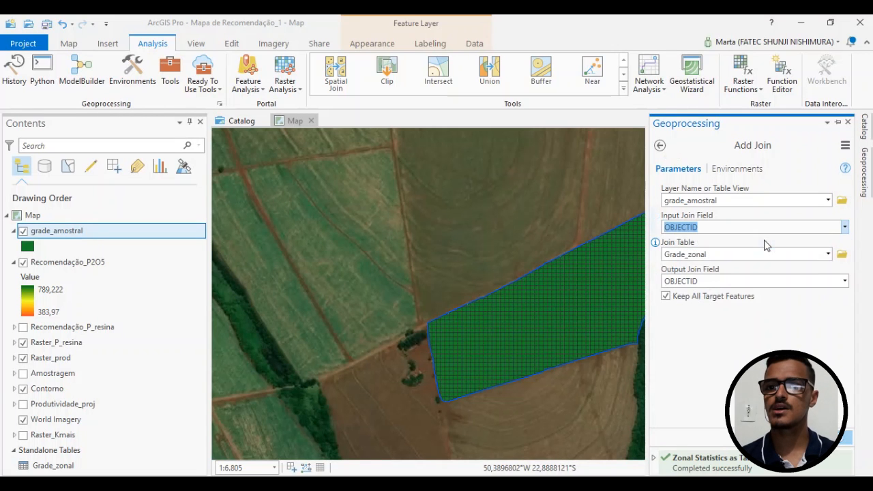
- Set Grade_zonal as the join table with OBJECTID_1 as the output join field and run the join
click(827, 254)
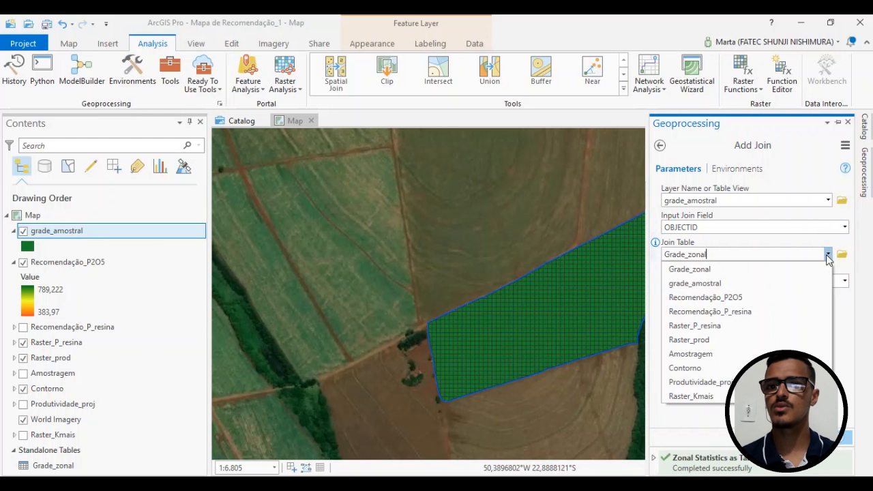
click(769, 274)
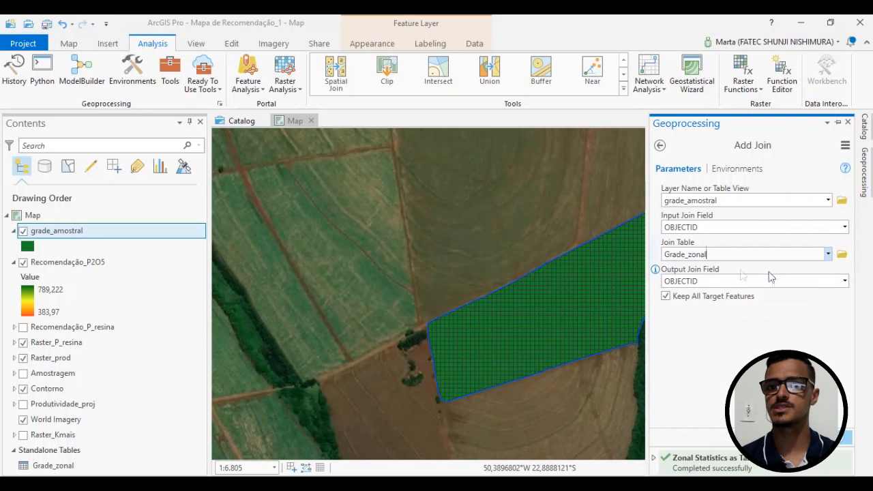
click(843, 282)
click(844, 282)
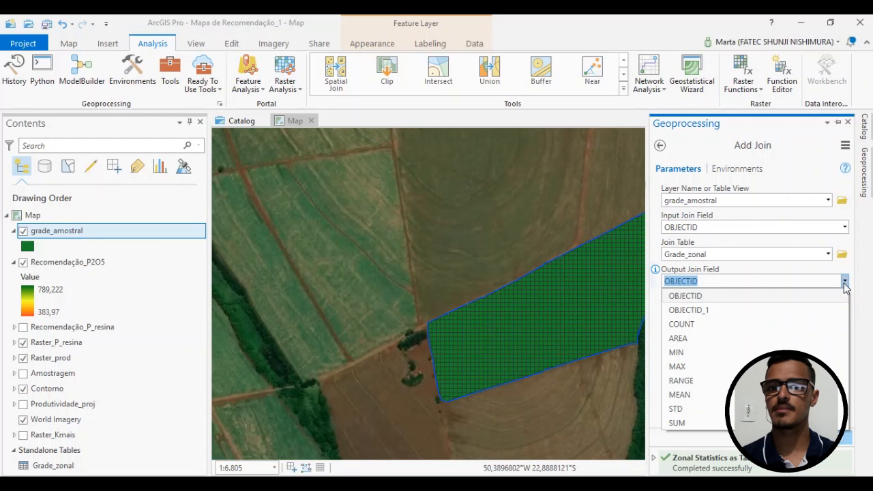
click(729, 312)
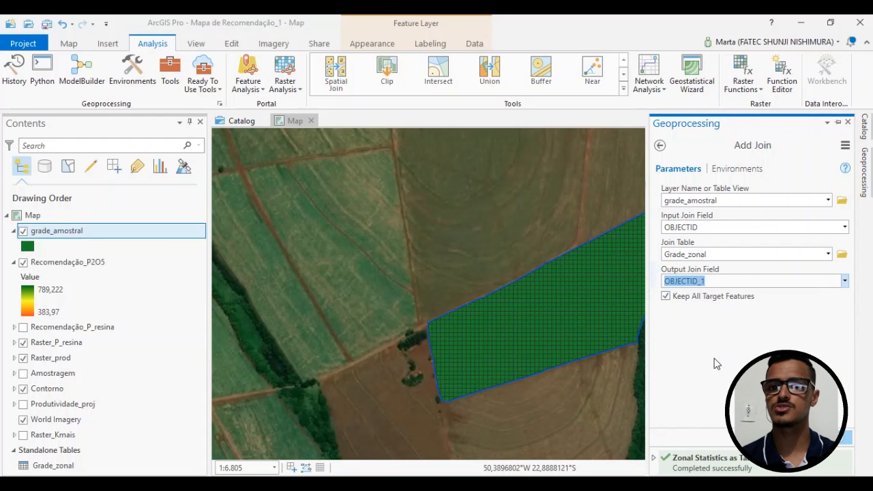
click(824, 437)
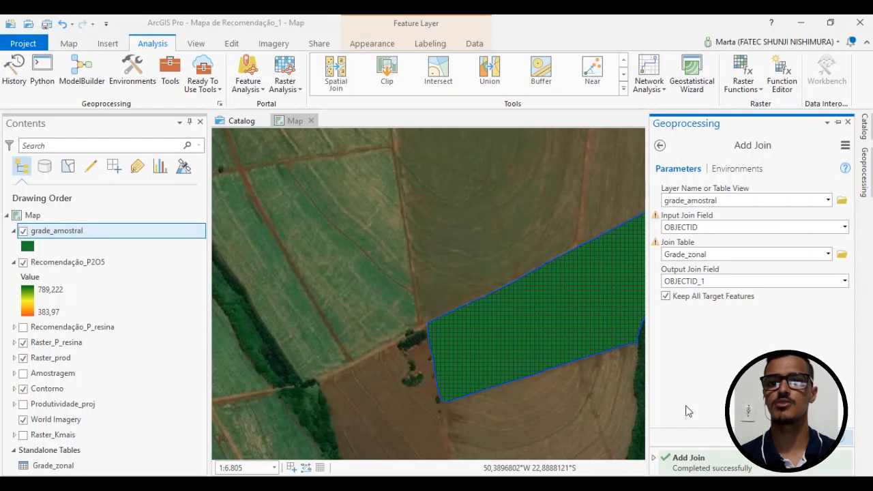
key(alt+Tab)
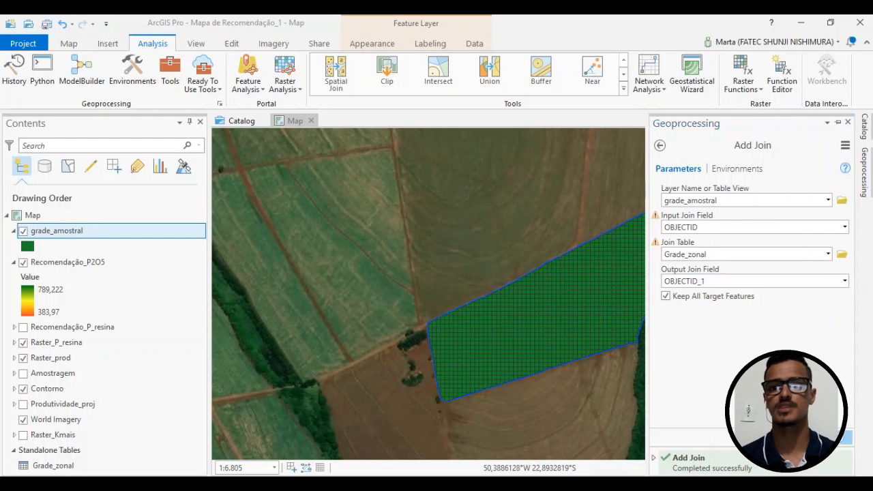
click(550, 361)
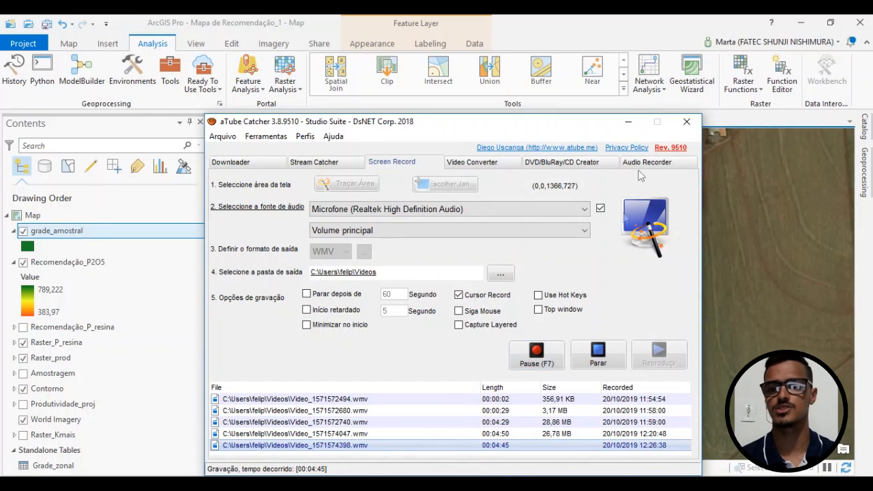
click(628, 121)
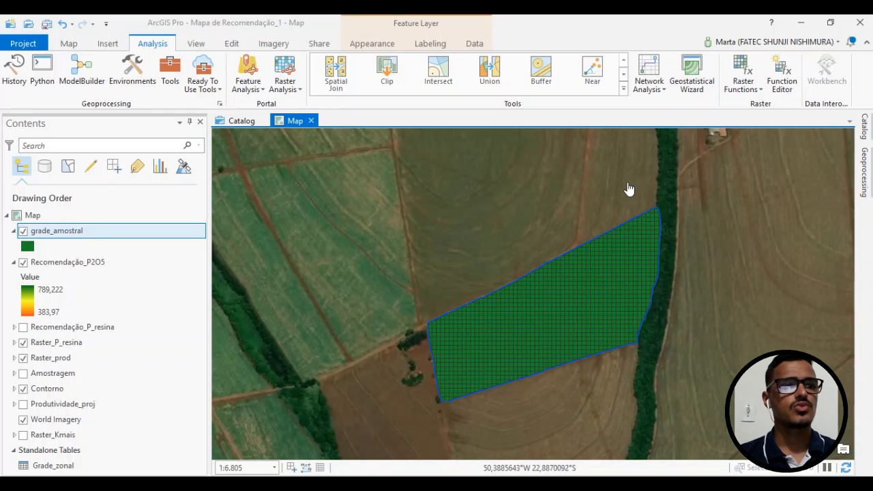
- Open the attribute table of grade_amostral to examine its empty Dose field and the joined statistics fields
right_click(80, 236)
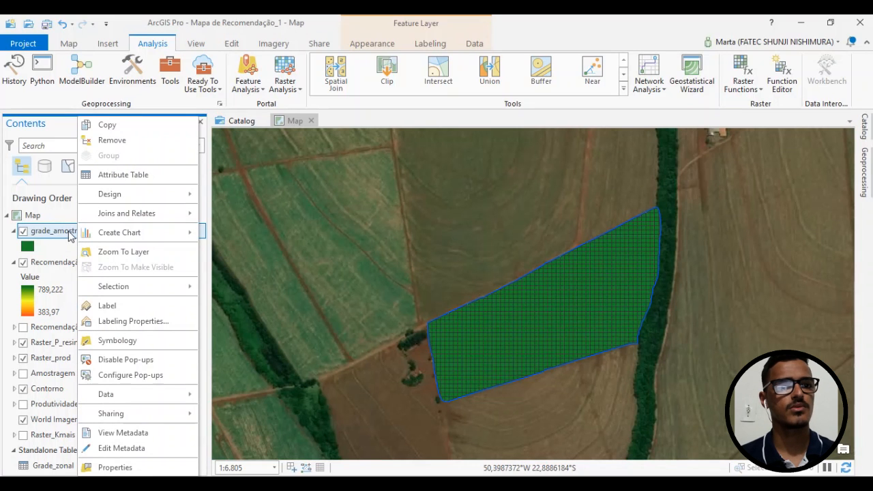
click(137, 176)
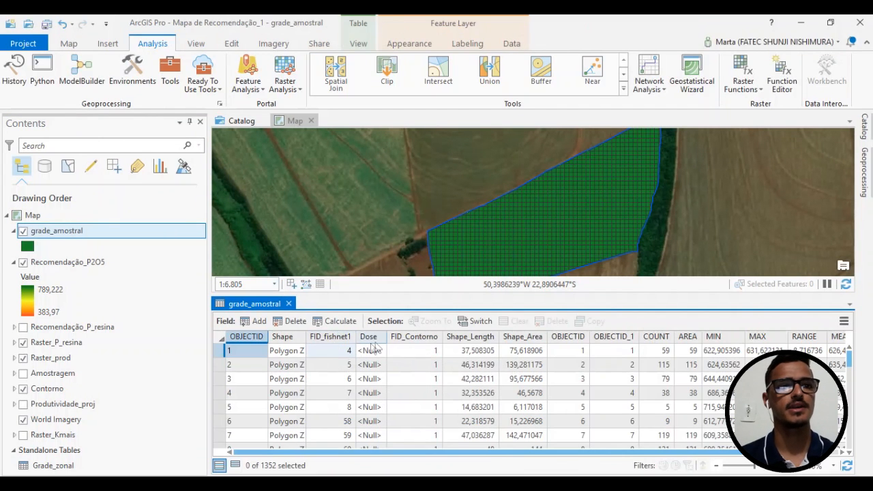
drag(690, 452, 617, 461)
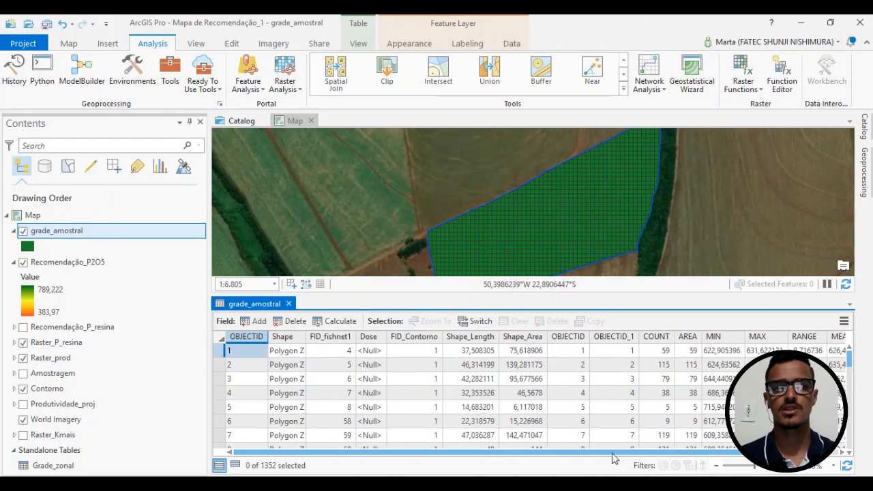
- Calculate the Dose field of grade_amostral as !Grade_zonal.MEAN!, compare it with the MEAN field and close the attribute table
click(369, 338)
right_click(372, 343)
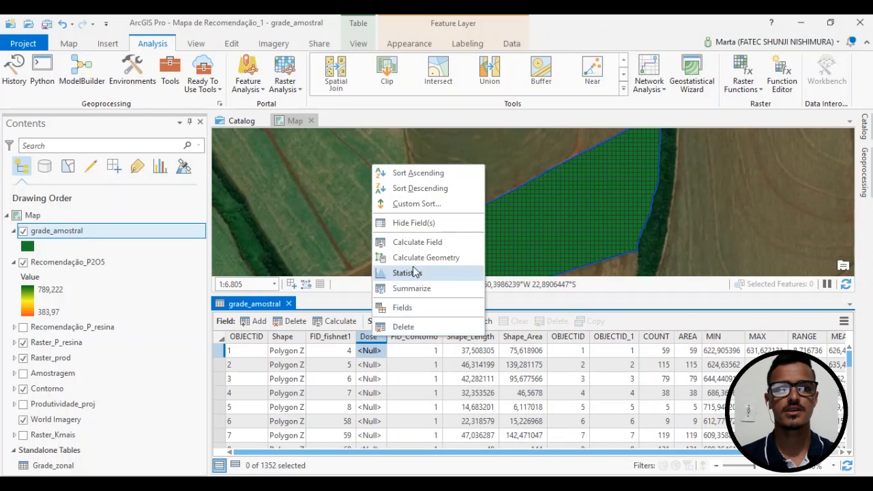
click(420, 245)
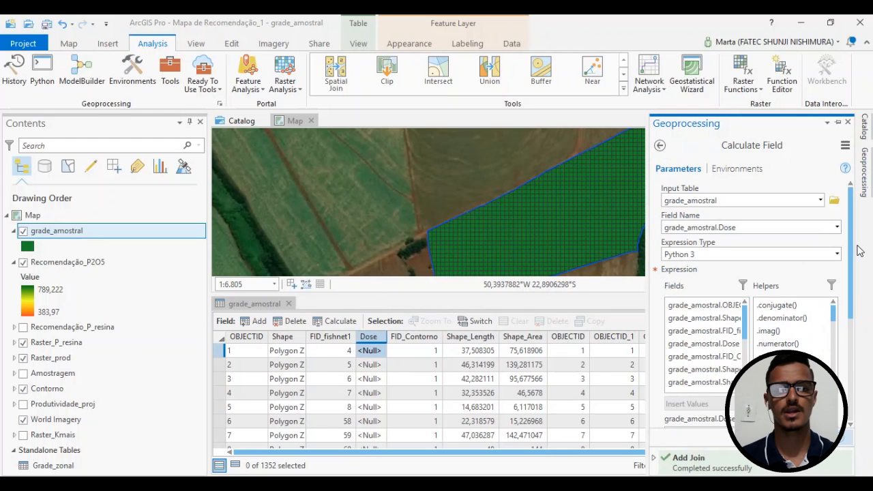
scroll(851, 265, down, 3)
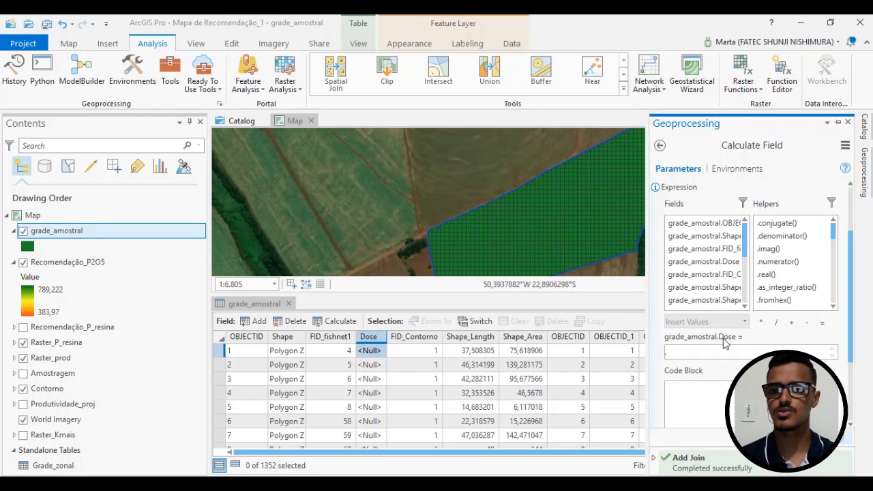
drag(747, 251, 745, 290)
click(726, 292)
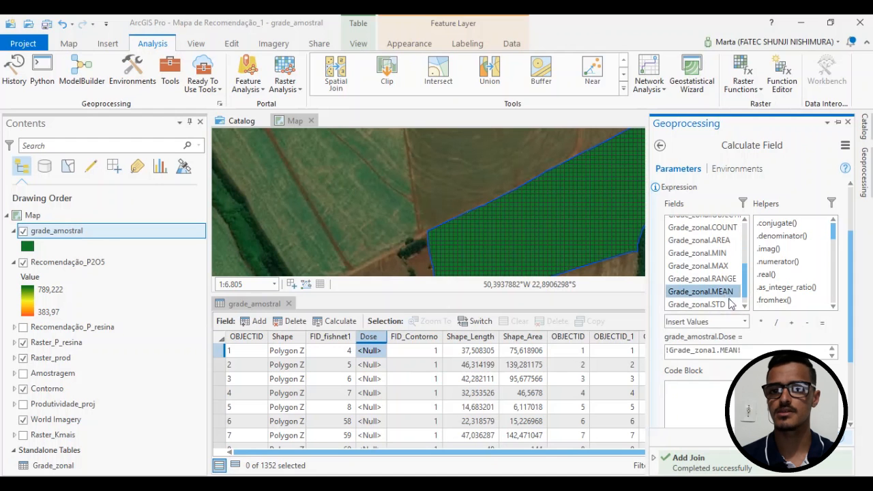
click(830, 435)
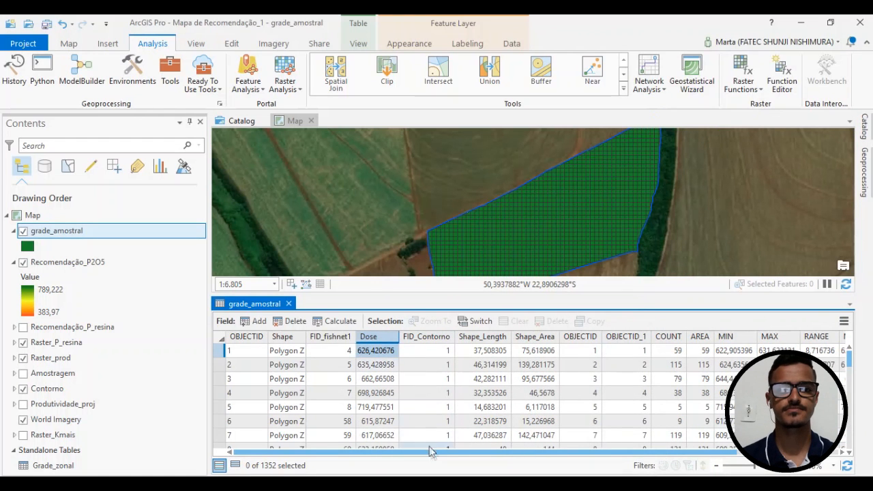
drag(436, 452, 504, 452)
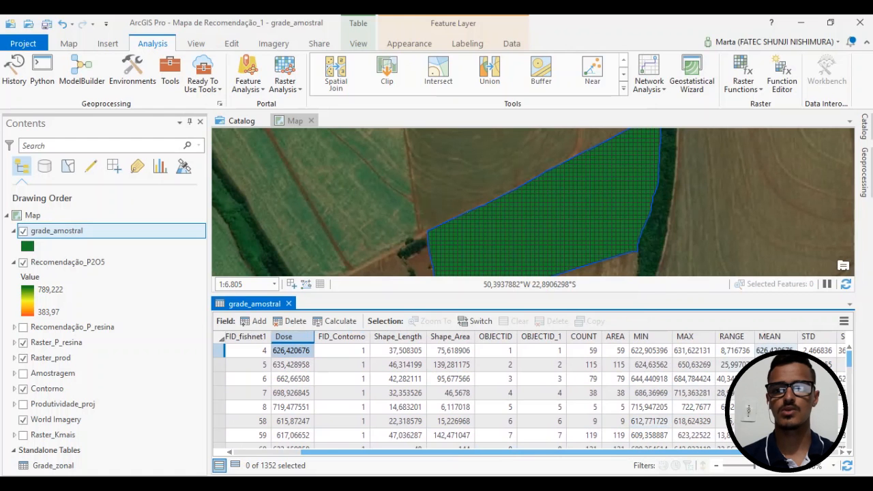
click(288, 303)
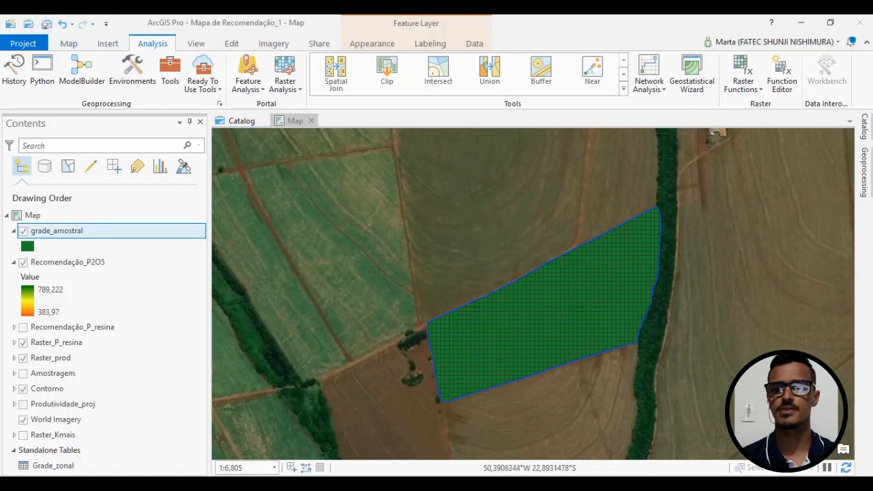
click(614, 485)
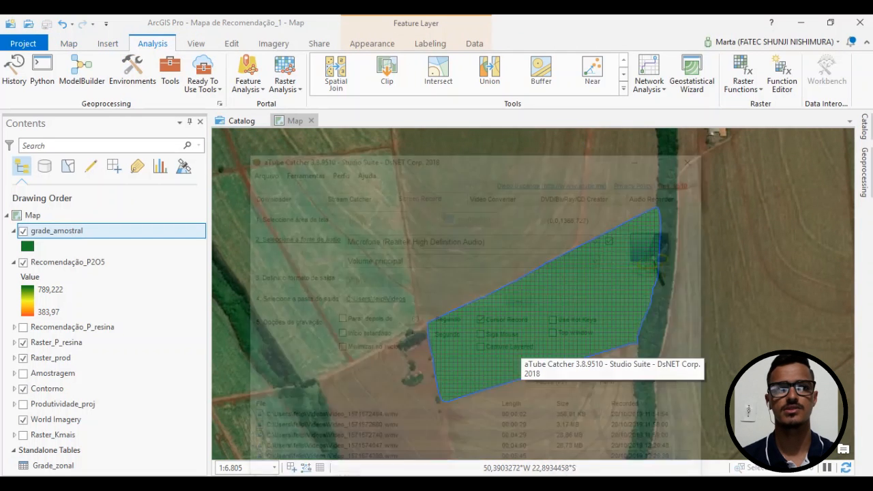
click(627, 123)
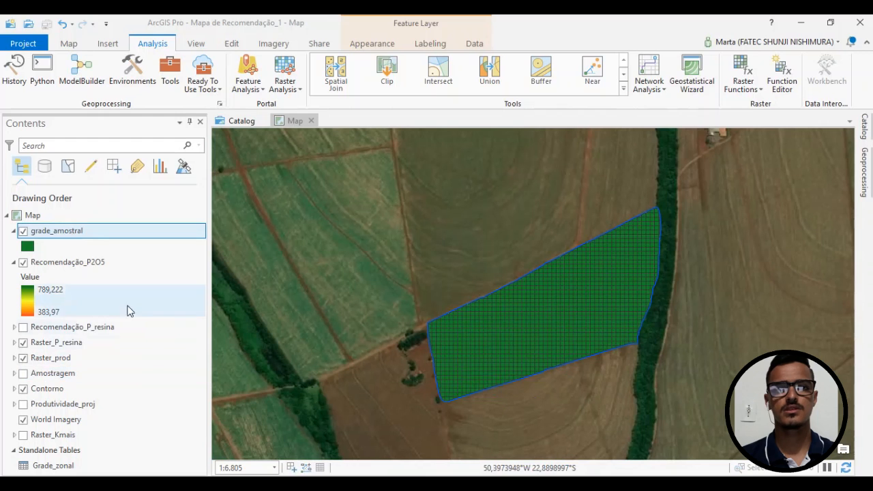
- Remove the Grade_zonal join from the grade_amostral layer and close the Remove Join tool
right_click(76, 238)
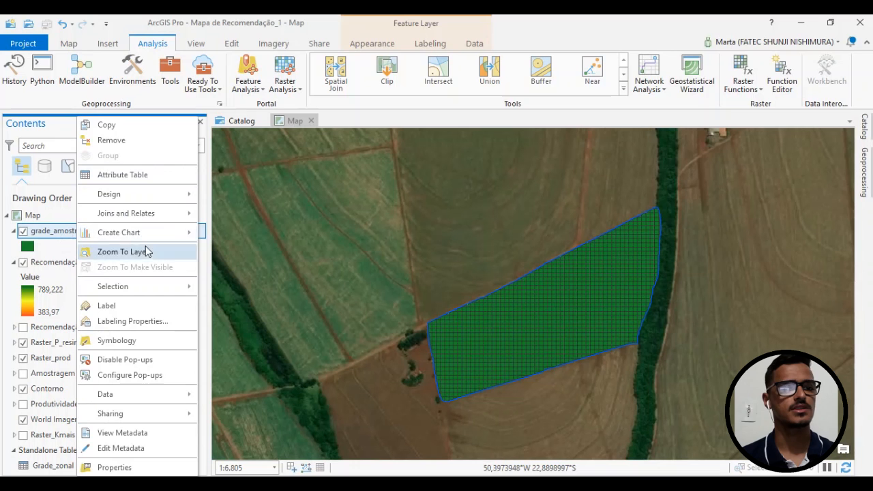
mouse_move(164, 221)
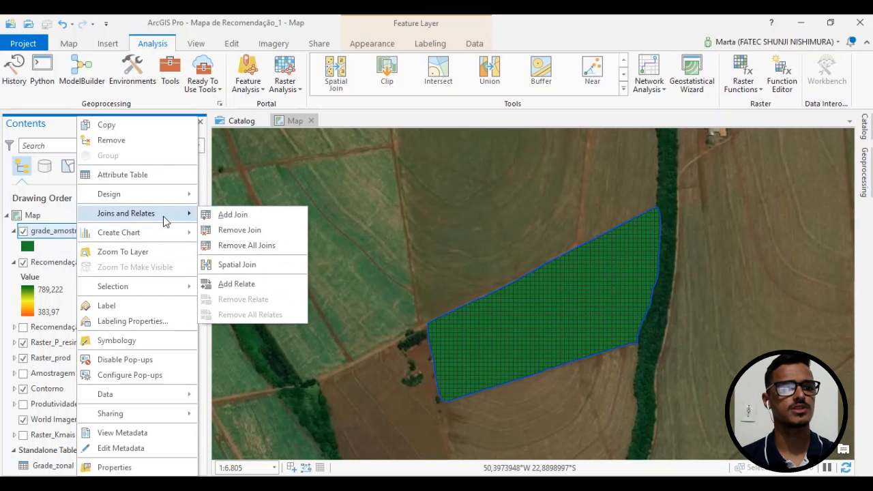
click(240, 232)
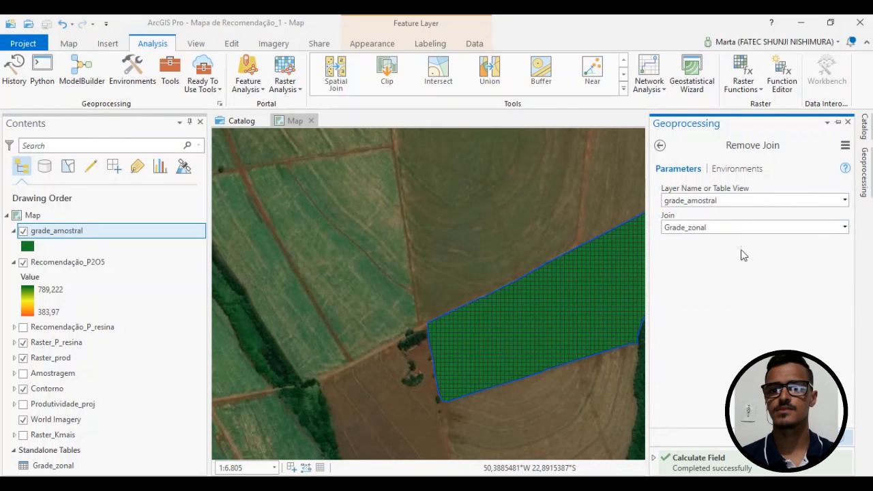
click(834, 437)
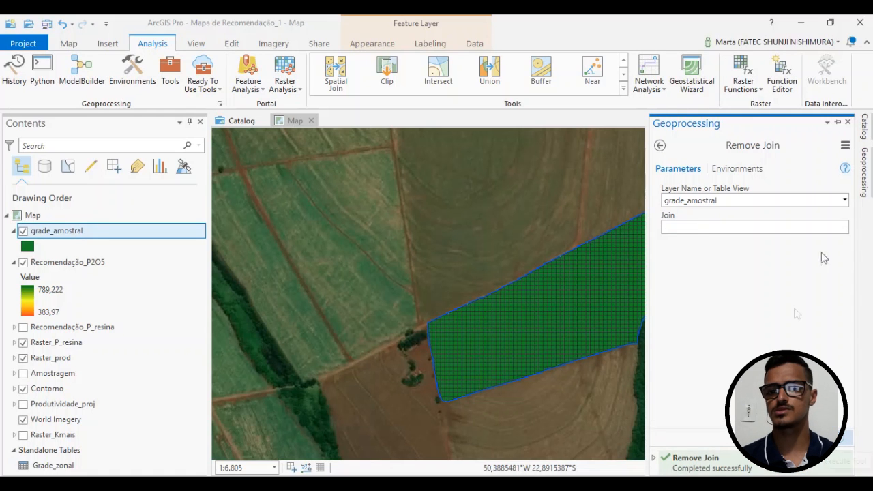
click(848, 122)
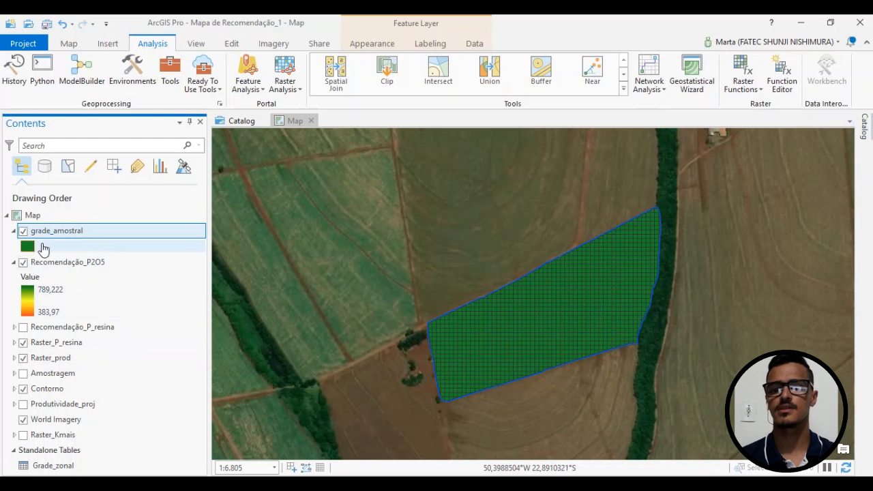
- Open the attribute table of grade_amostral, check the Dose values and delete the FID_fishnet1 field
right_click(51, 232)
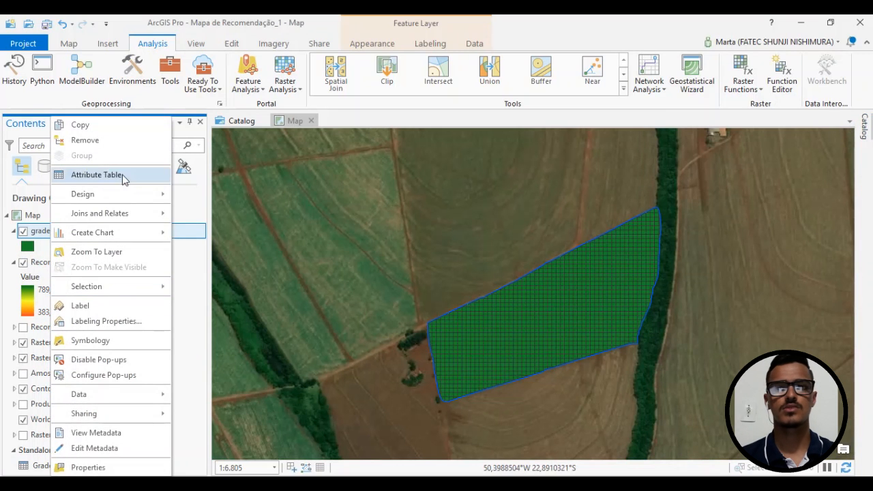
click(96, 174)
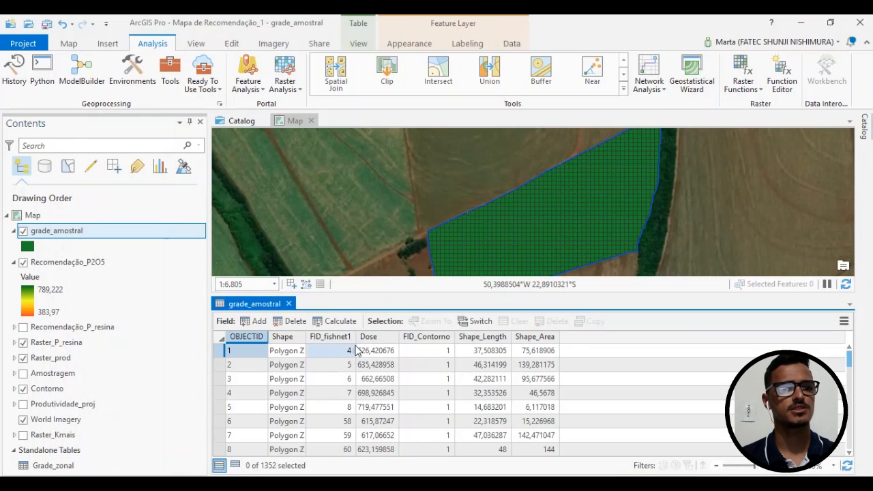
click(377, 350)
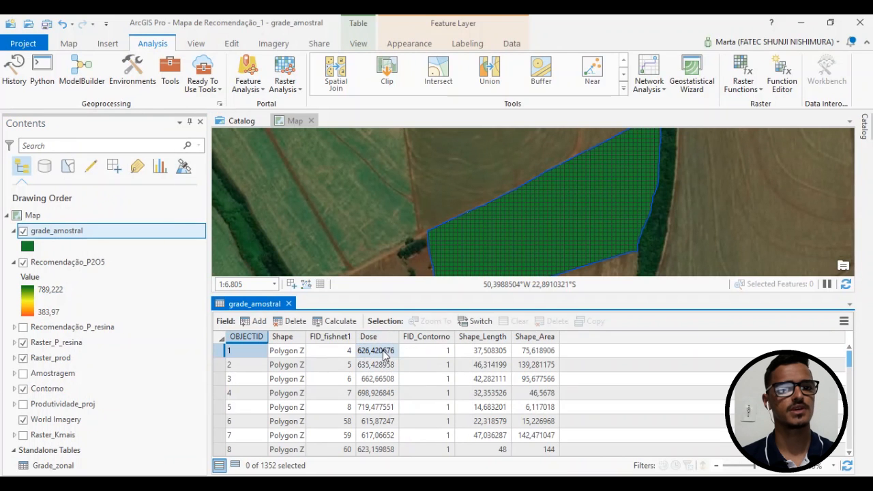
click(380, 380)
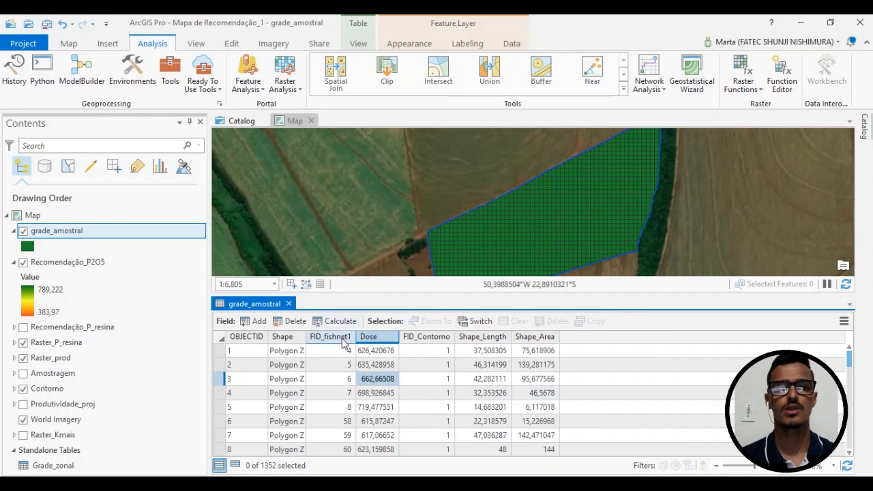
right_click(340, 343)
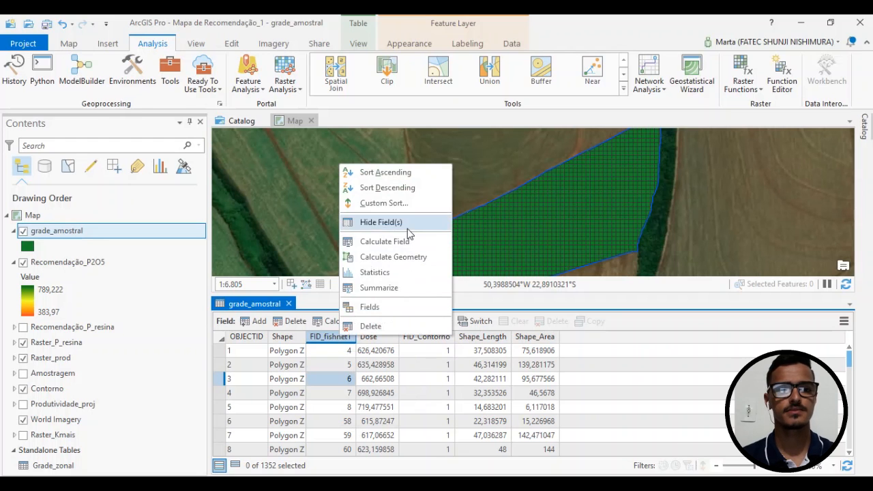
click(382, 326)
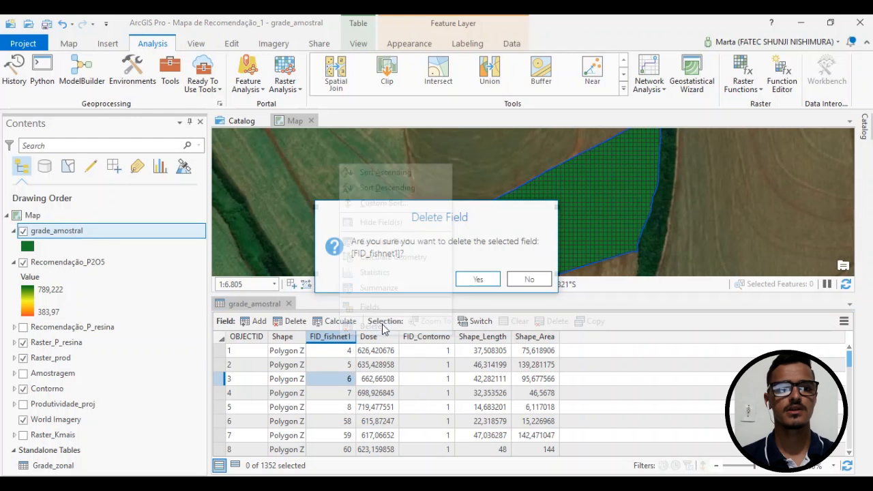
click(483, 280)
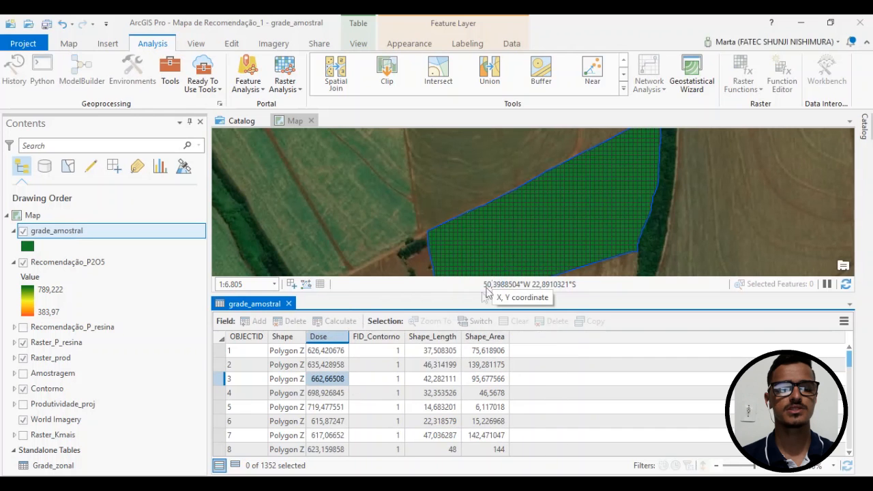
- Delete the FID_Contorno field from grade_amostral and close the attribute table
right_click(393, 343)
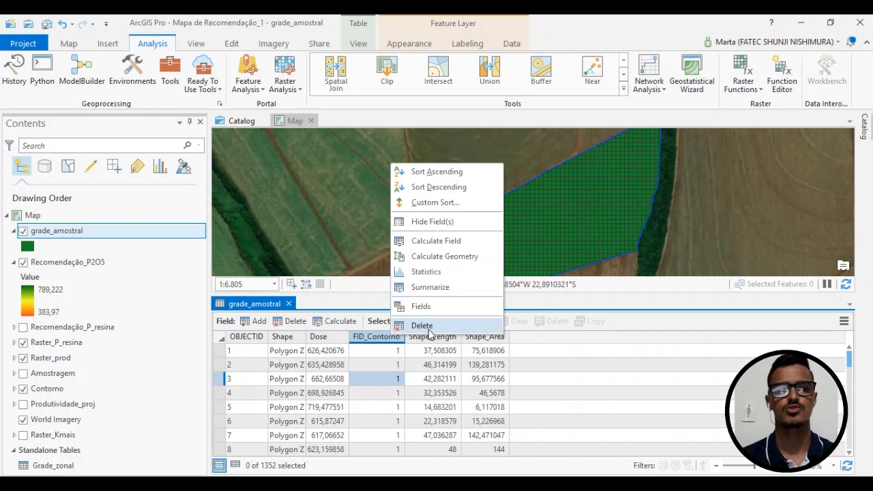
click(427, 326)
click(472, 281)
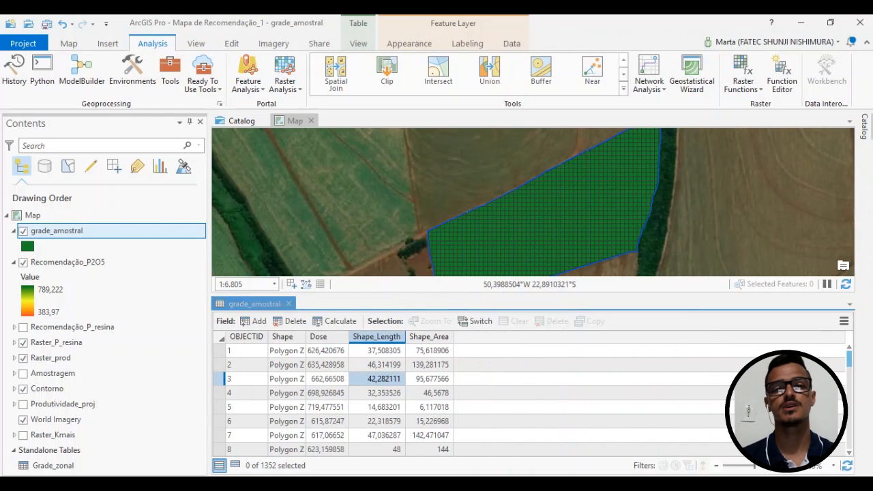
key(alt+Tab)
click(549, 350)
click(625, 122)
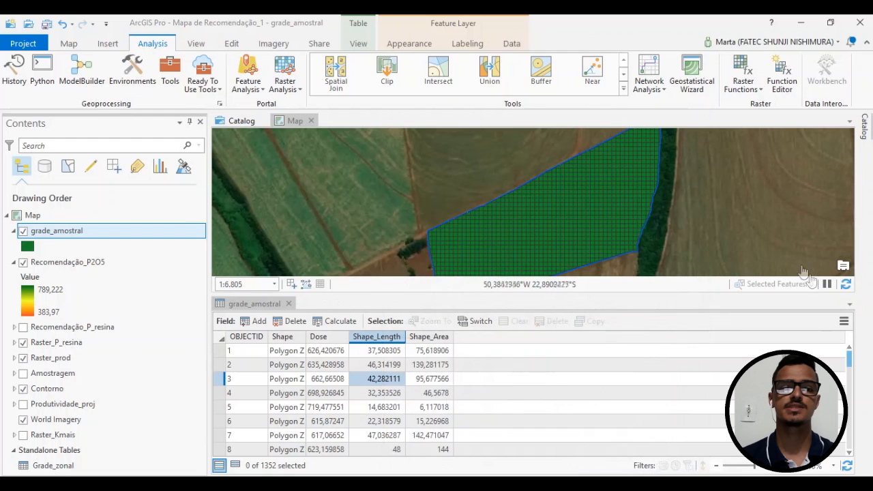
click(289, 303)
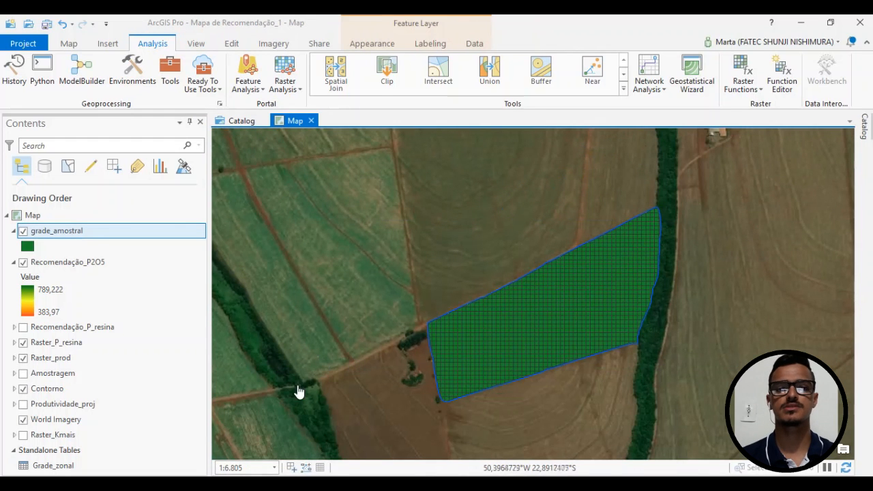
- Symbolize the grade_amostral layer with Graduated Colors on the Dose field and dismiss the CCleaner notification
click(59, 232)
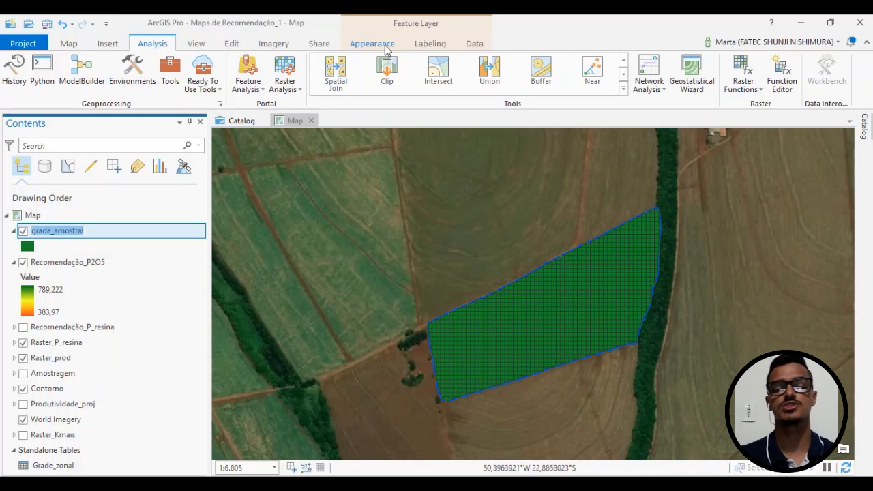
click(372, 43)
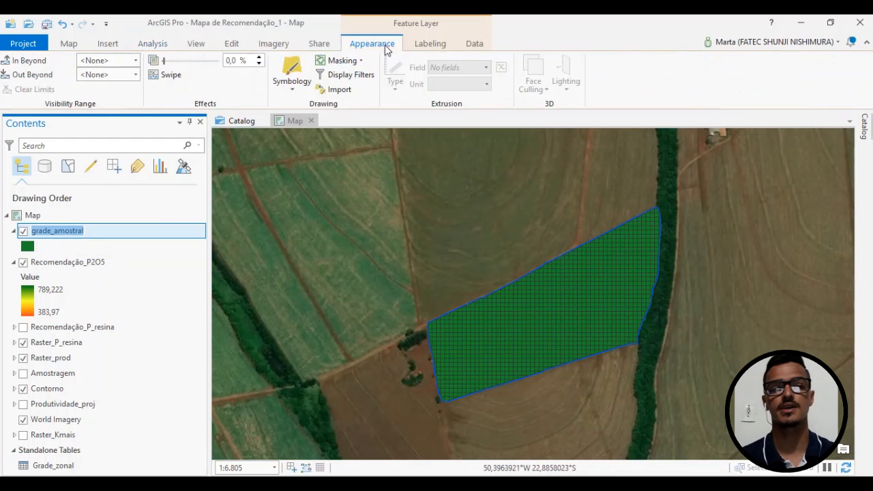
click(424, 45)
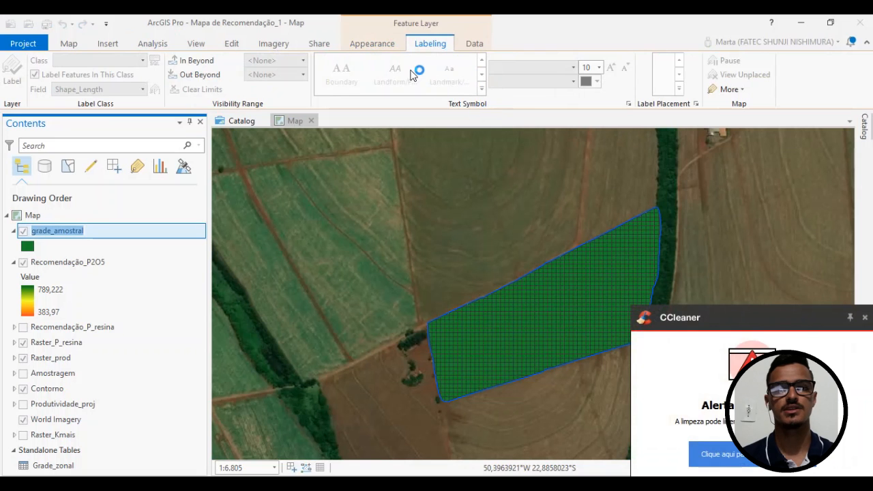
click(379, 45)
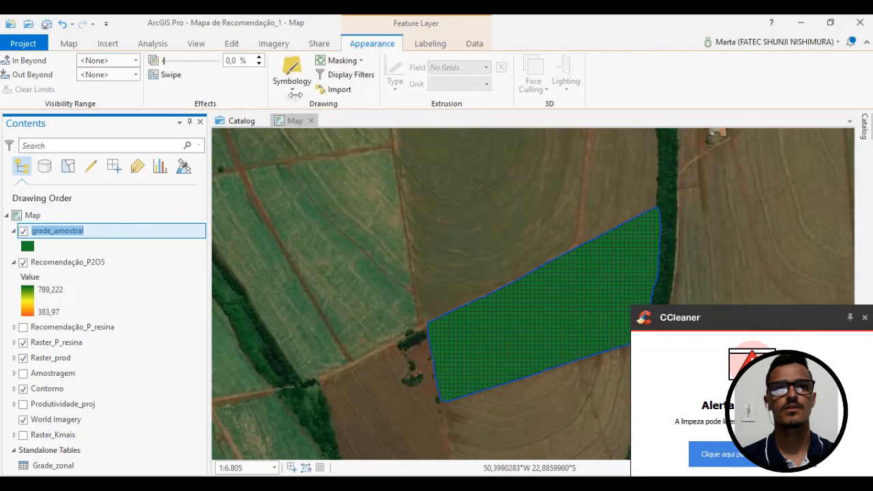
click(293, 89)
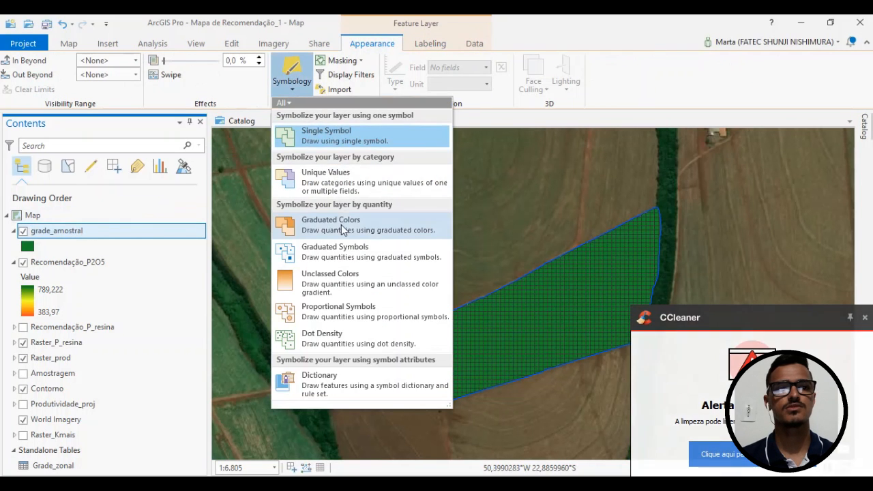
click(343, 228)
click(864, 317)
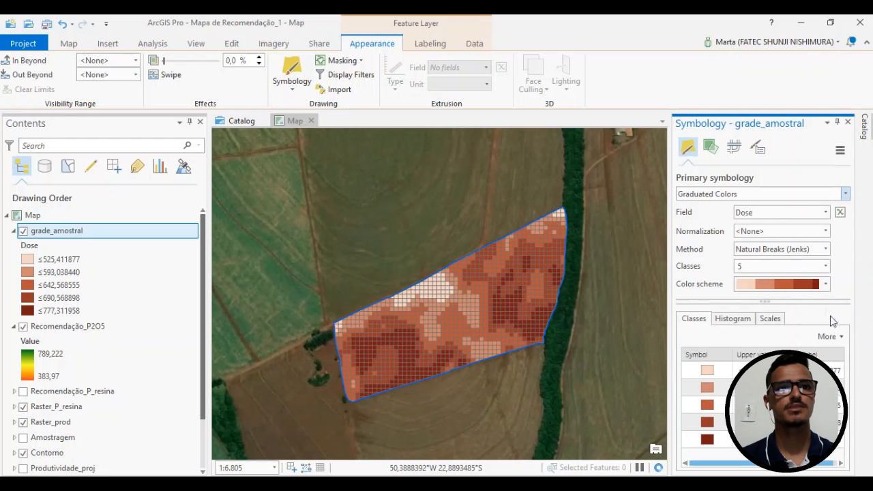
- Apply the green-yellow-red color scheme to the Dose classes, close the symbology settings and collapse the Recomendação_P2O5 legend
click(824, 285)
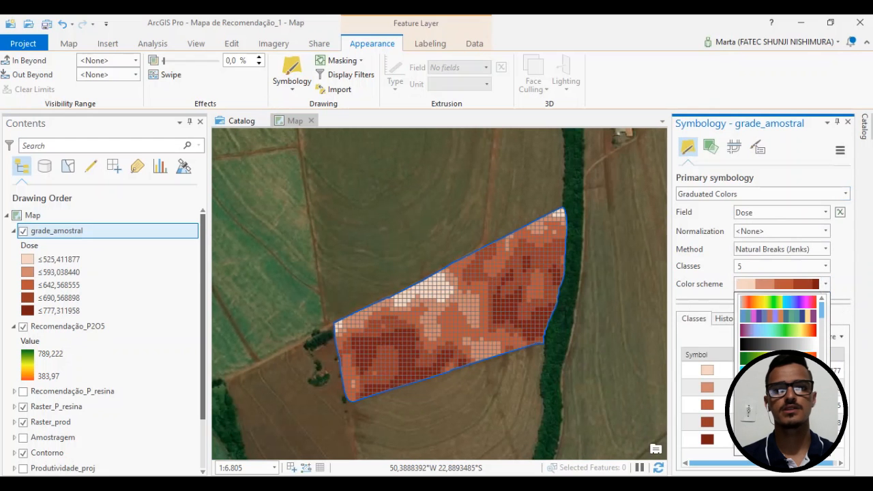
click(750, 359)
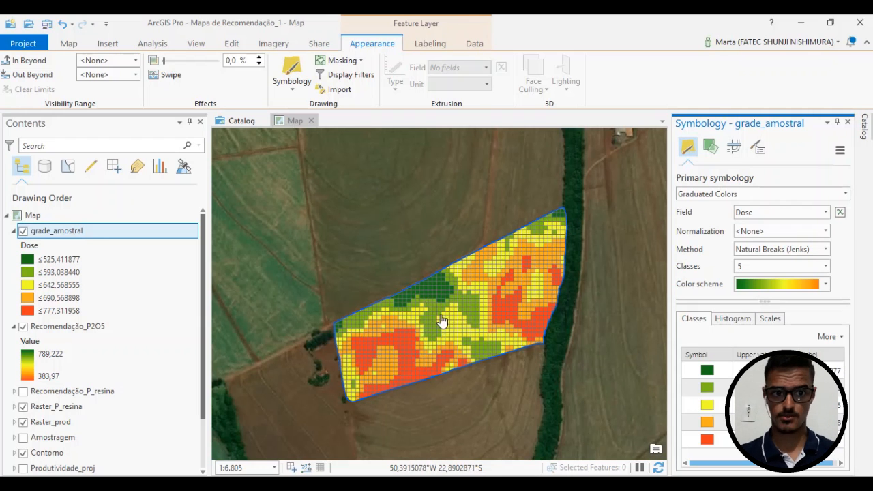
click(848, 122)
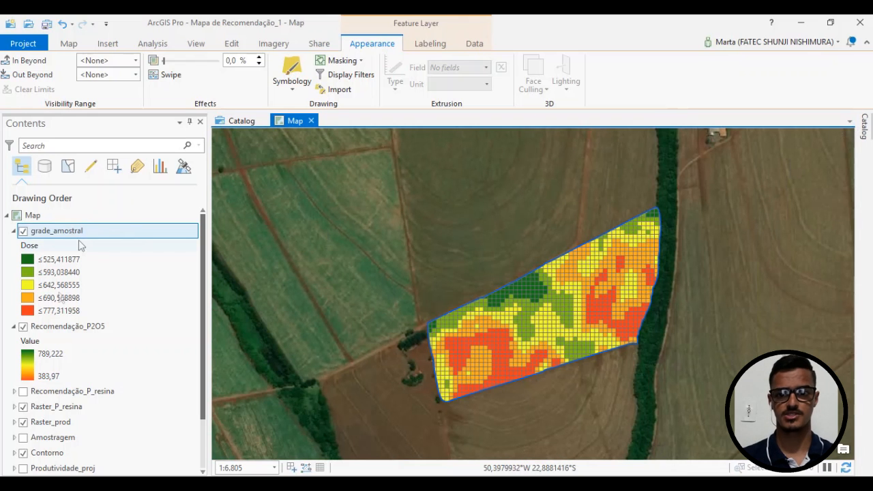
click(16, 329)
click(15, 327)
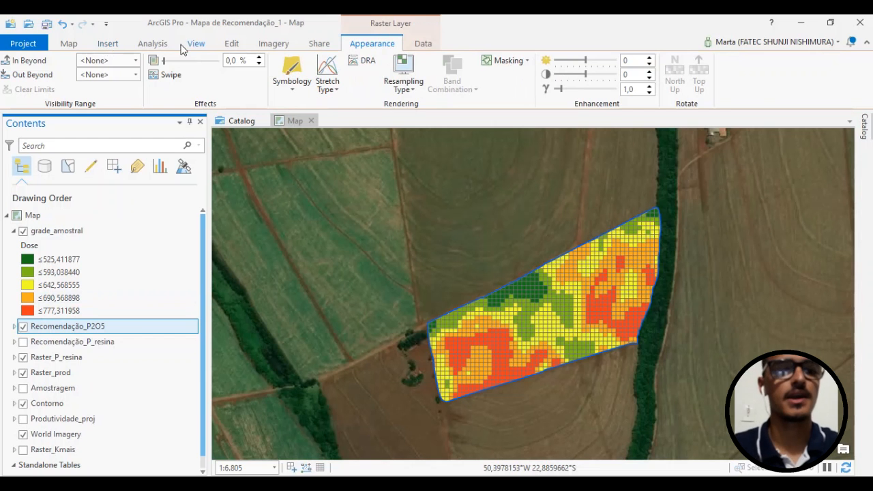
- Search the geoprocessing tools for "proj" and open the Project tool from Data Management Tools
click(152, 43)
click(170, 68)
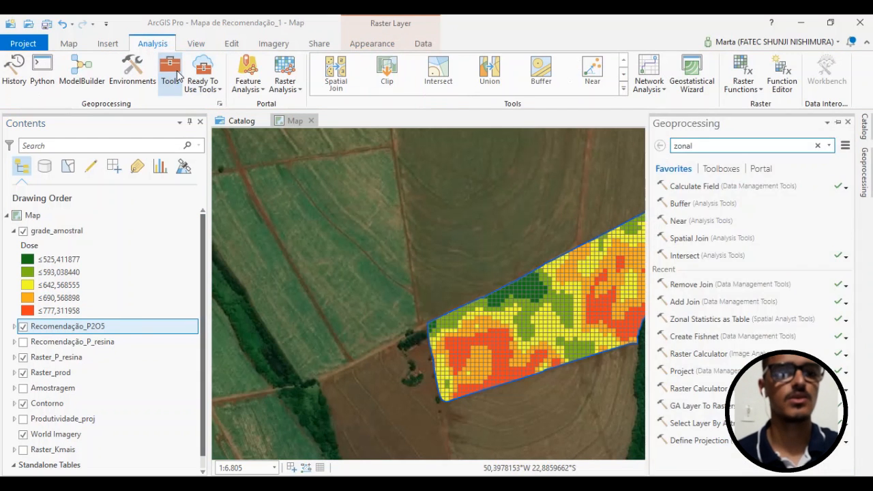
click(789, 161)
click(170, 68)
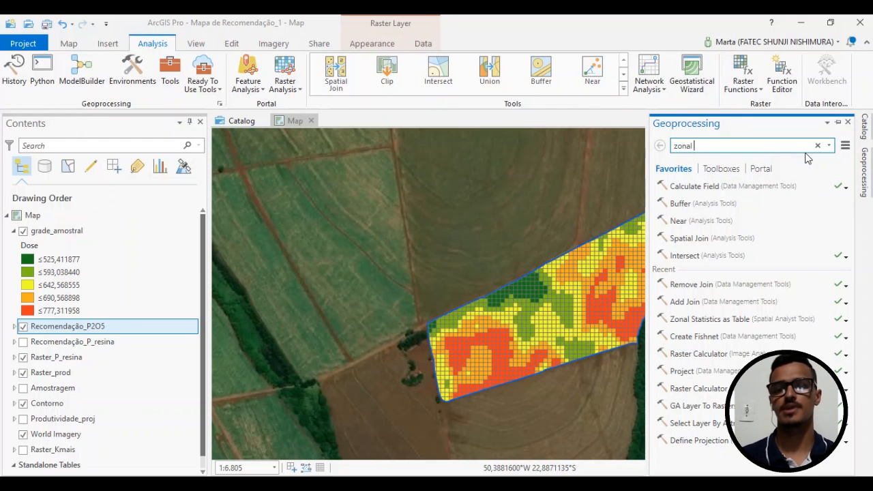
key(BackSpace)
key(BackSpace)
key(BackSpace)
key(BackSpace)
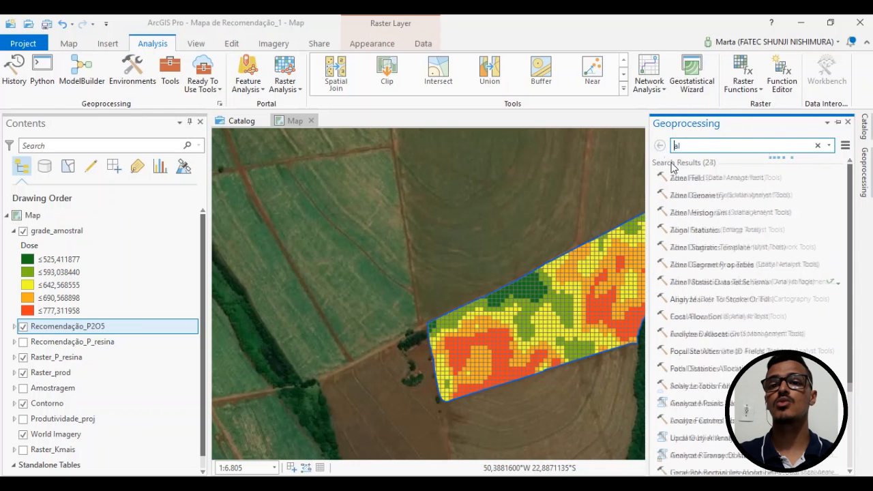
drag(684, 145, 660, 145)
key(BackSpace)
text(proj)
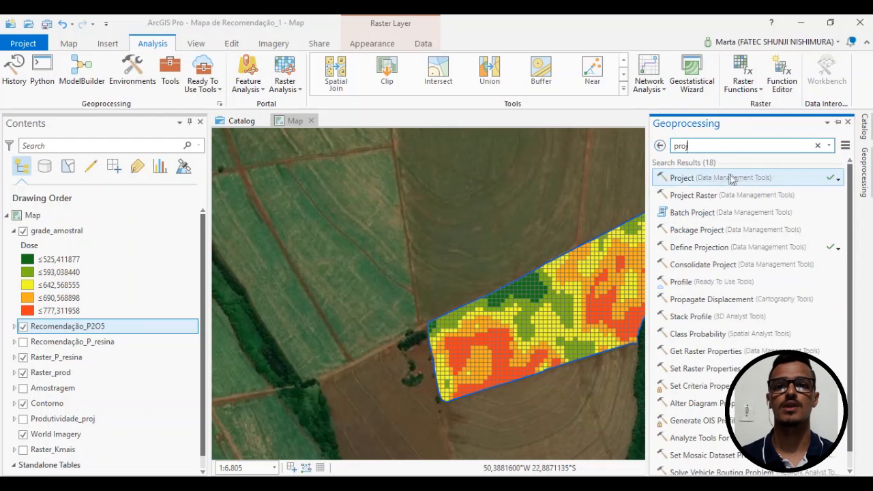
click(675, 176)
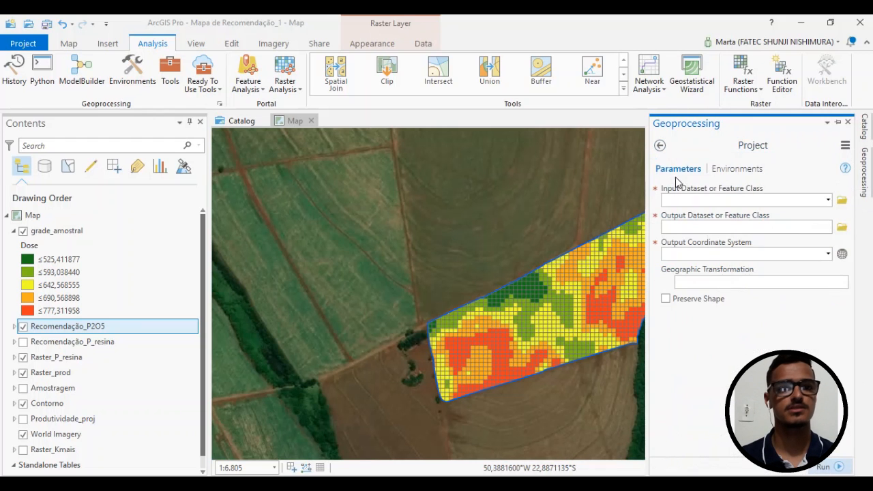
- Set grade_amostral as the dataset to project and save the output as Recomendação_final_P2O5 in the Desktop's Recomendação Final folder
click(828, 199)
click(752, 215)
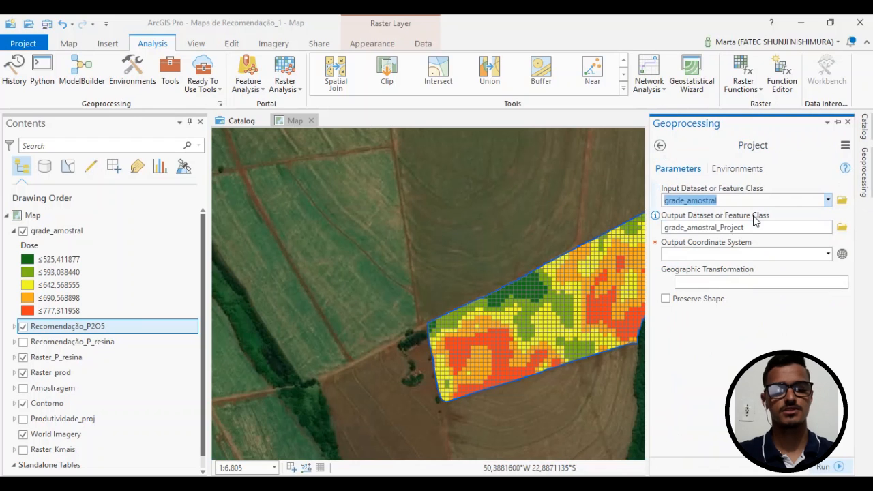
click(842, 229)
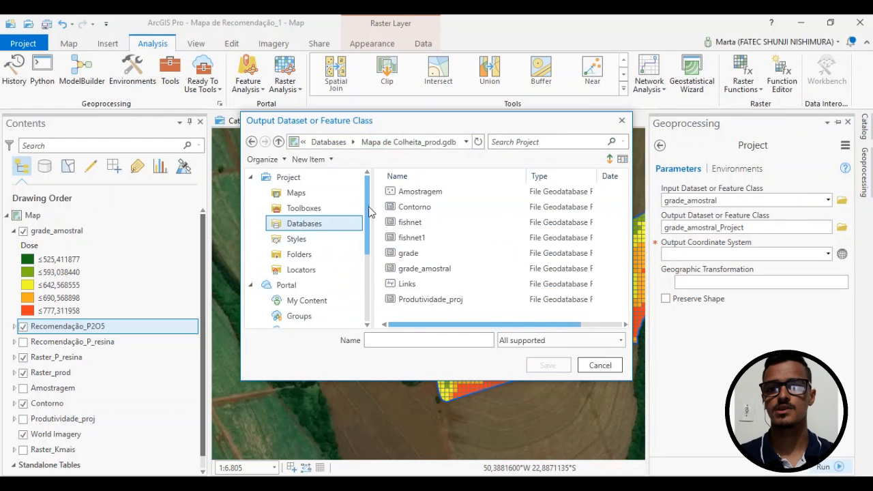
scroll(317, 238, down, 3)
click(315, 251)
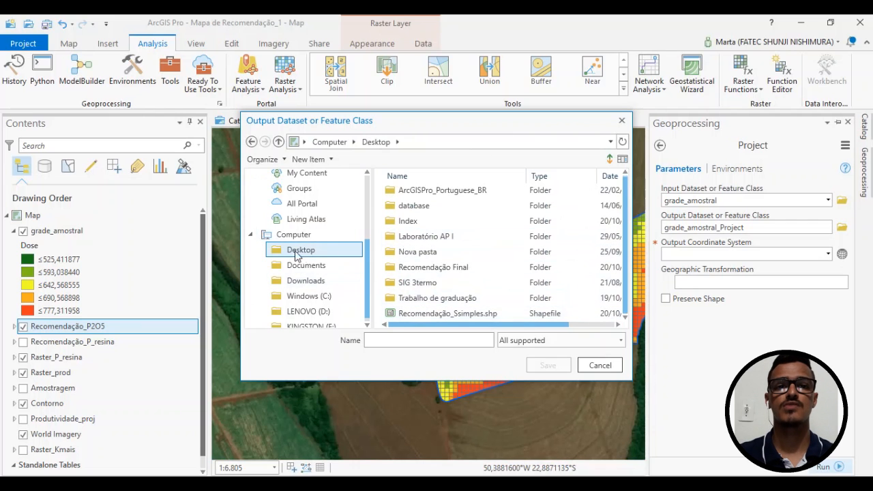
double_click(447, 267)
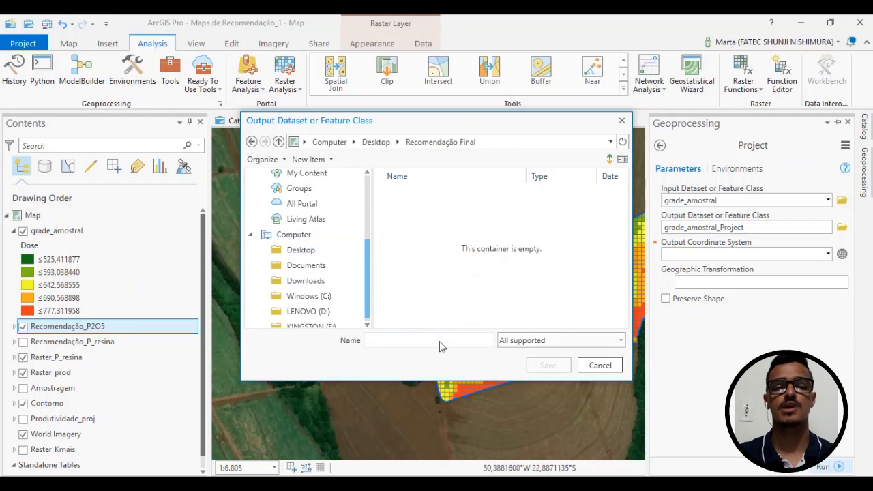
text(Recomendação_final_P2O5)
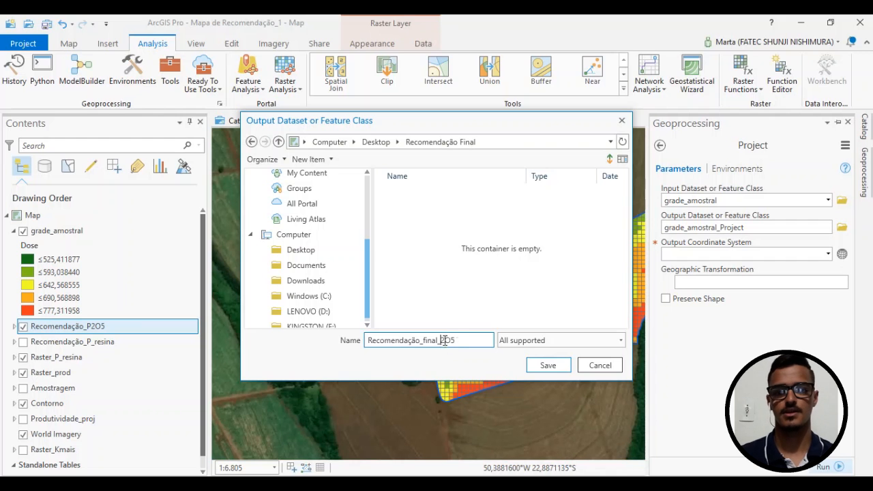
click(539, 366)
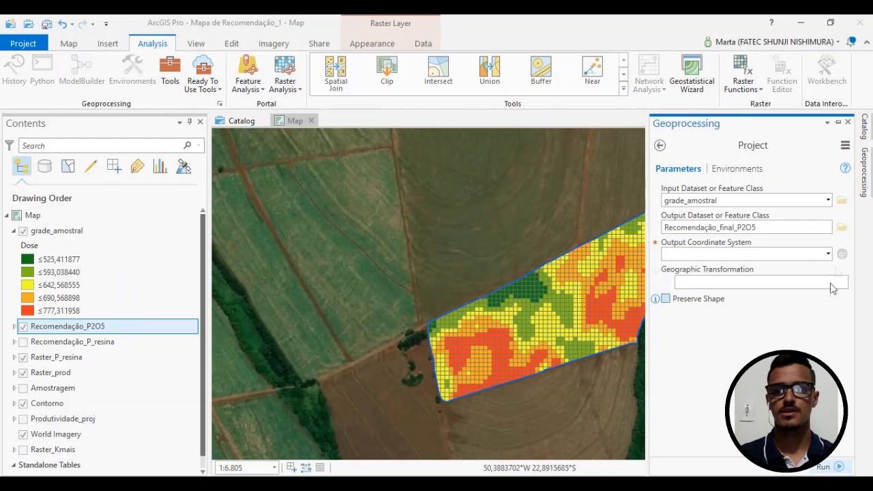
- Choose the favorite GCS_WGS_1984 as the output coordinate system, run the Project tool and close the geoprocessing pane
click(840, 254)
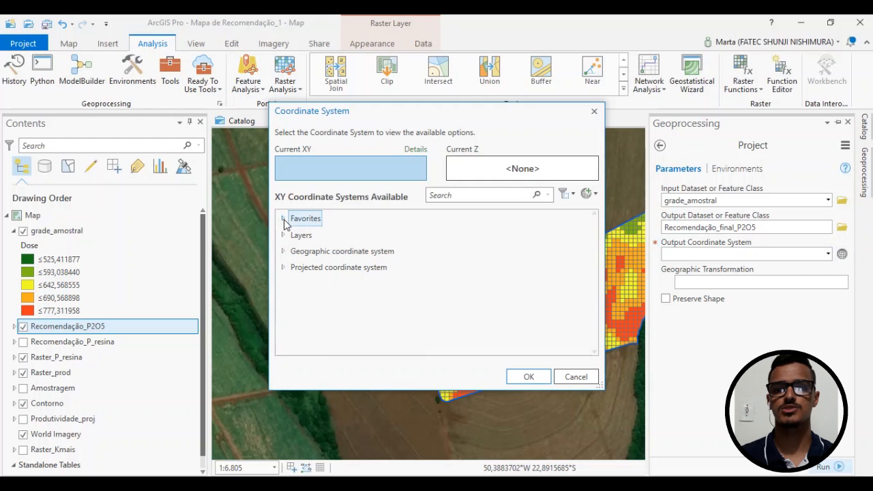
click(284, 219)
click(335, 266)
click(542, 377)
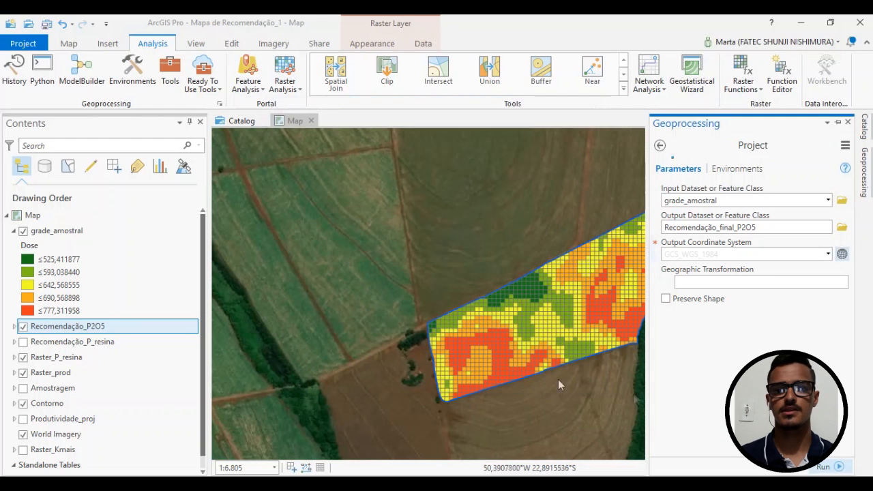
click(824, 465)
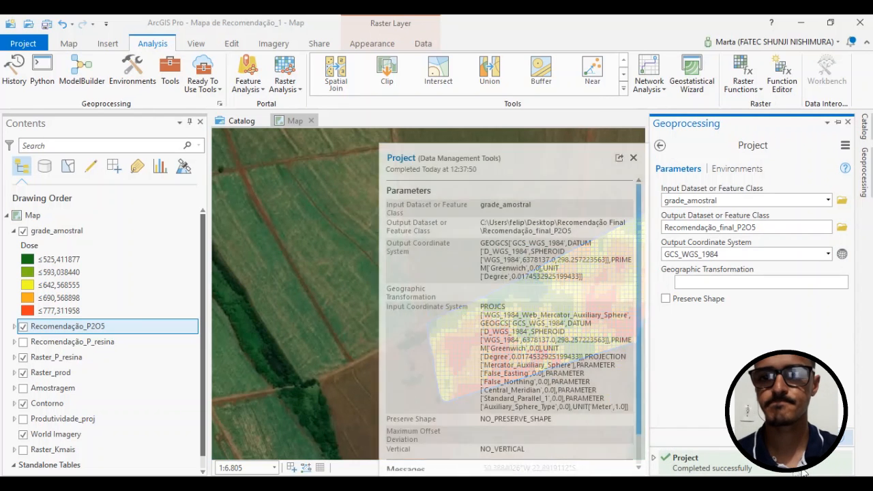
click(848, 122)
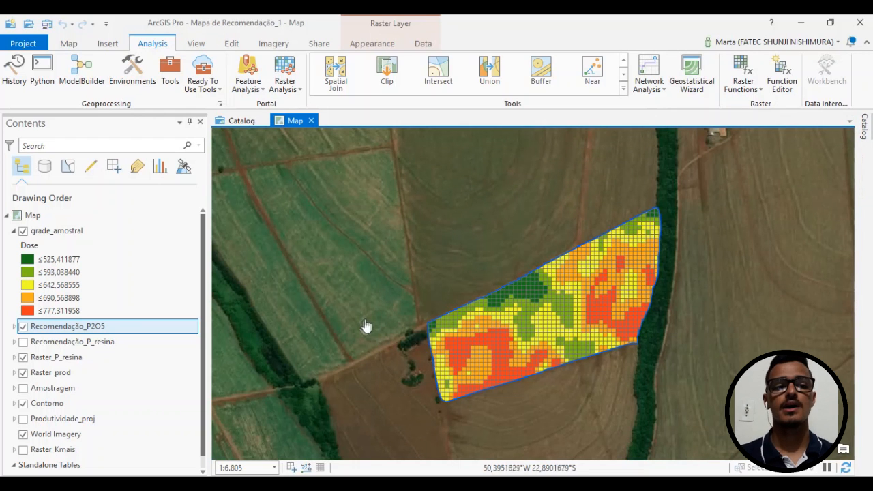
click(579, 482)
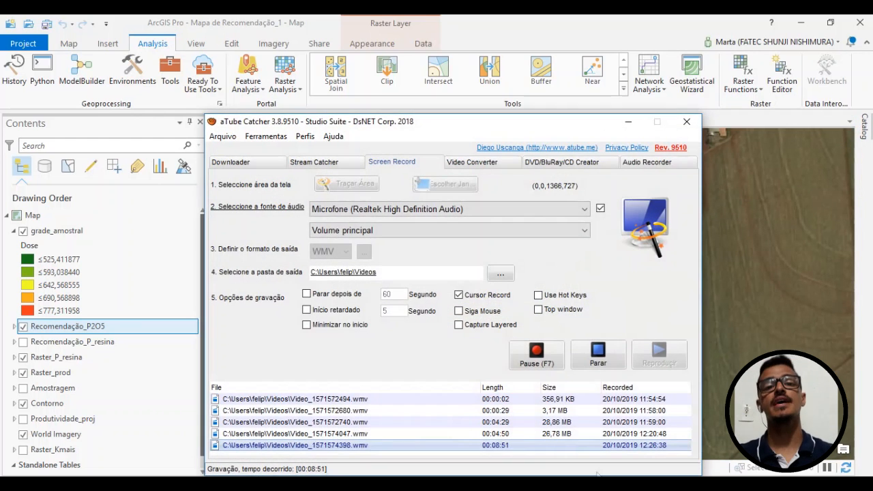
click(549, 360)
click(630, 126)
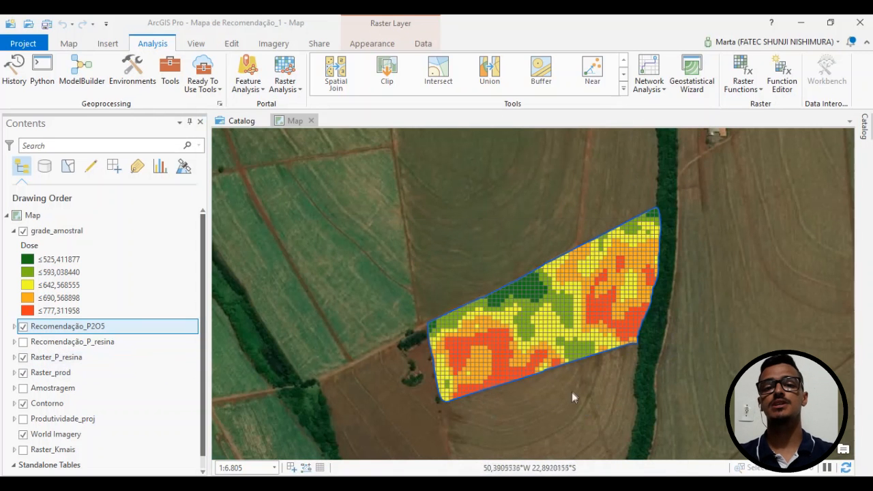
click(558, 403)
drag(557, 403, 485, 366)
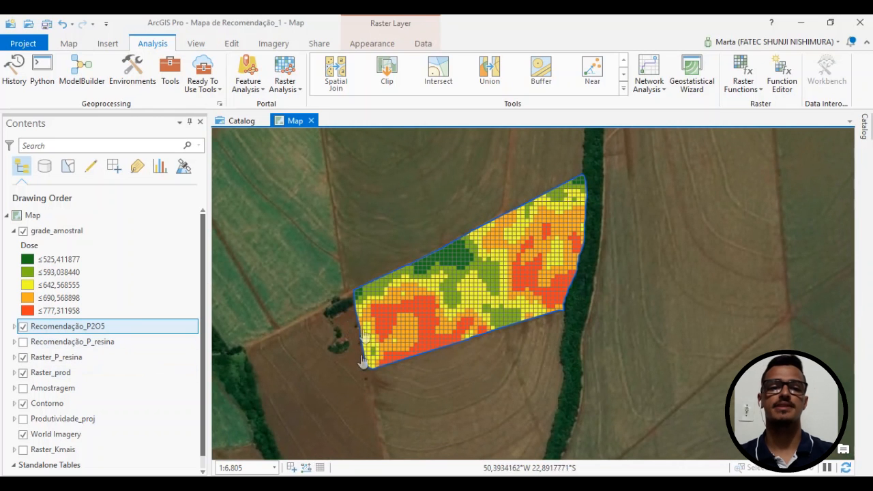